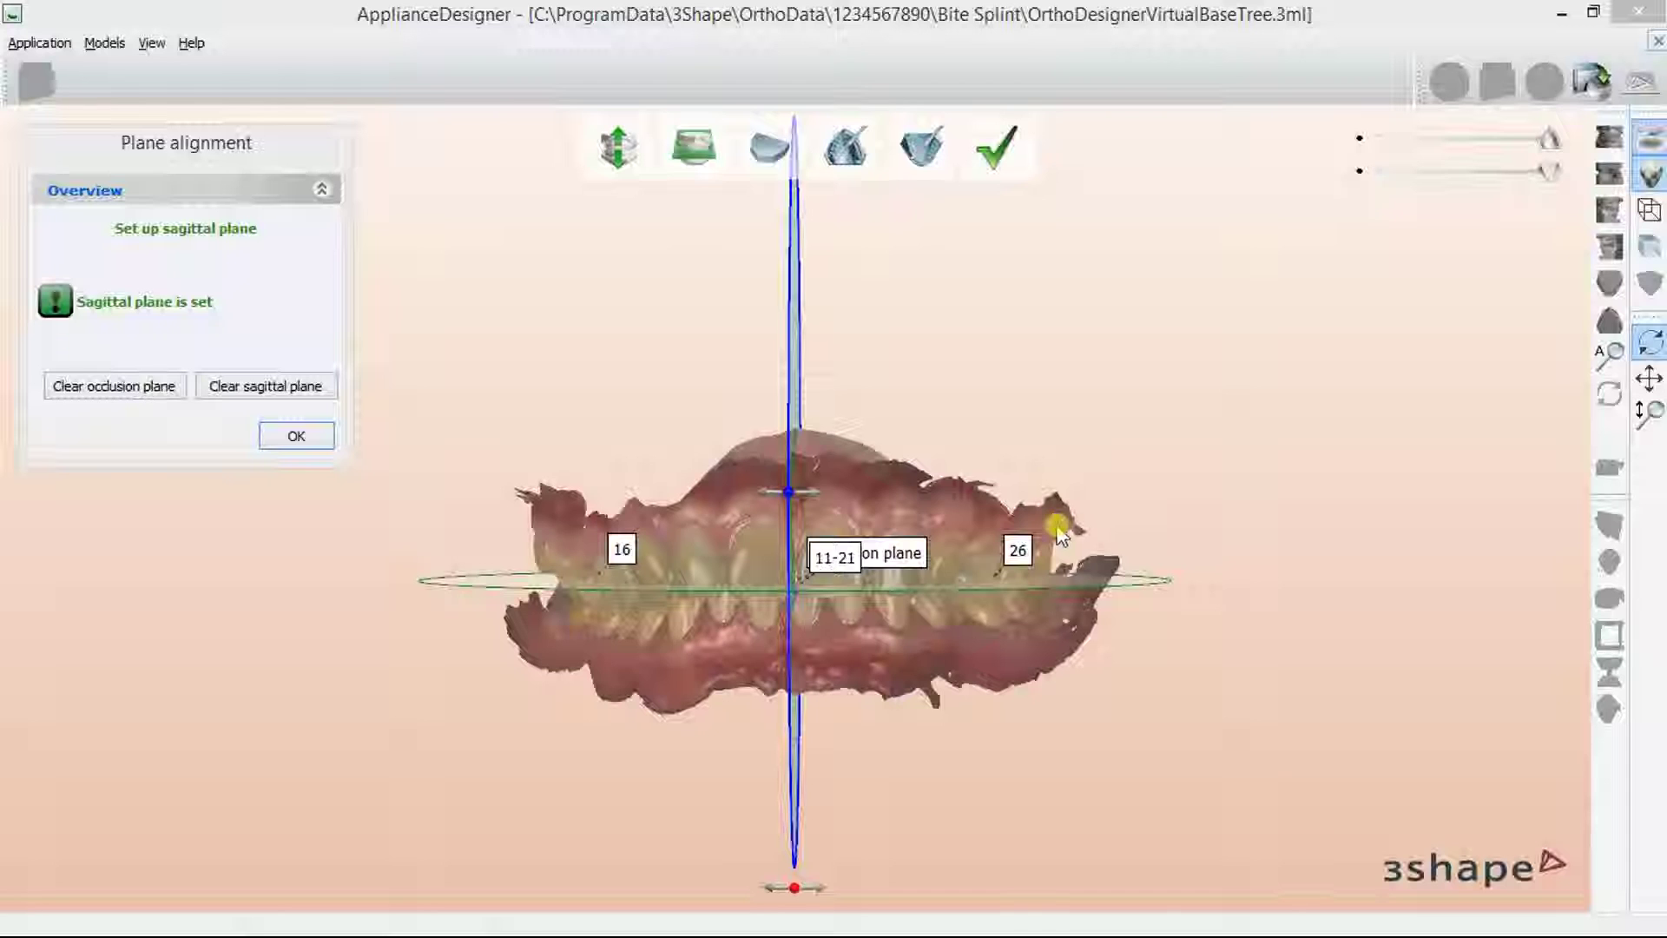
Step: Confirm the plane alignment with the lower jaw hidden and the upper arch in occlusal view
left_click(318, 436)
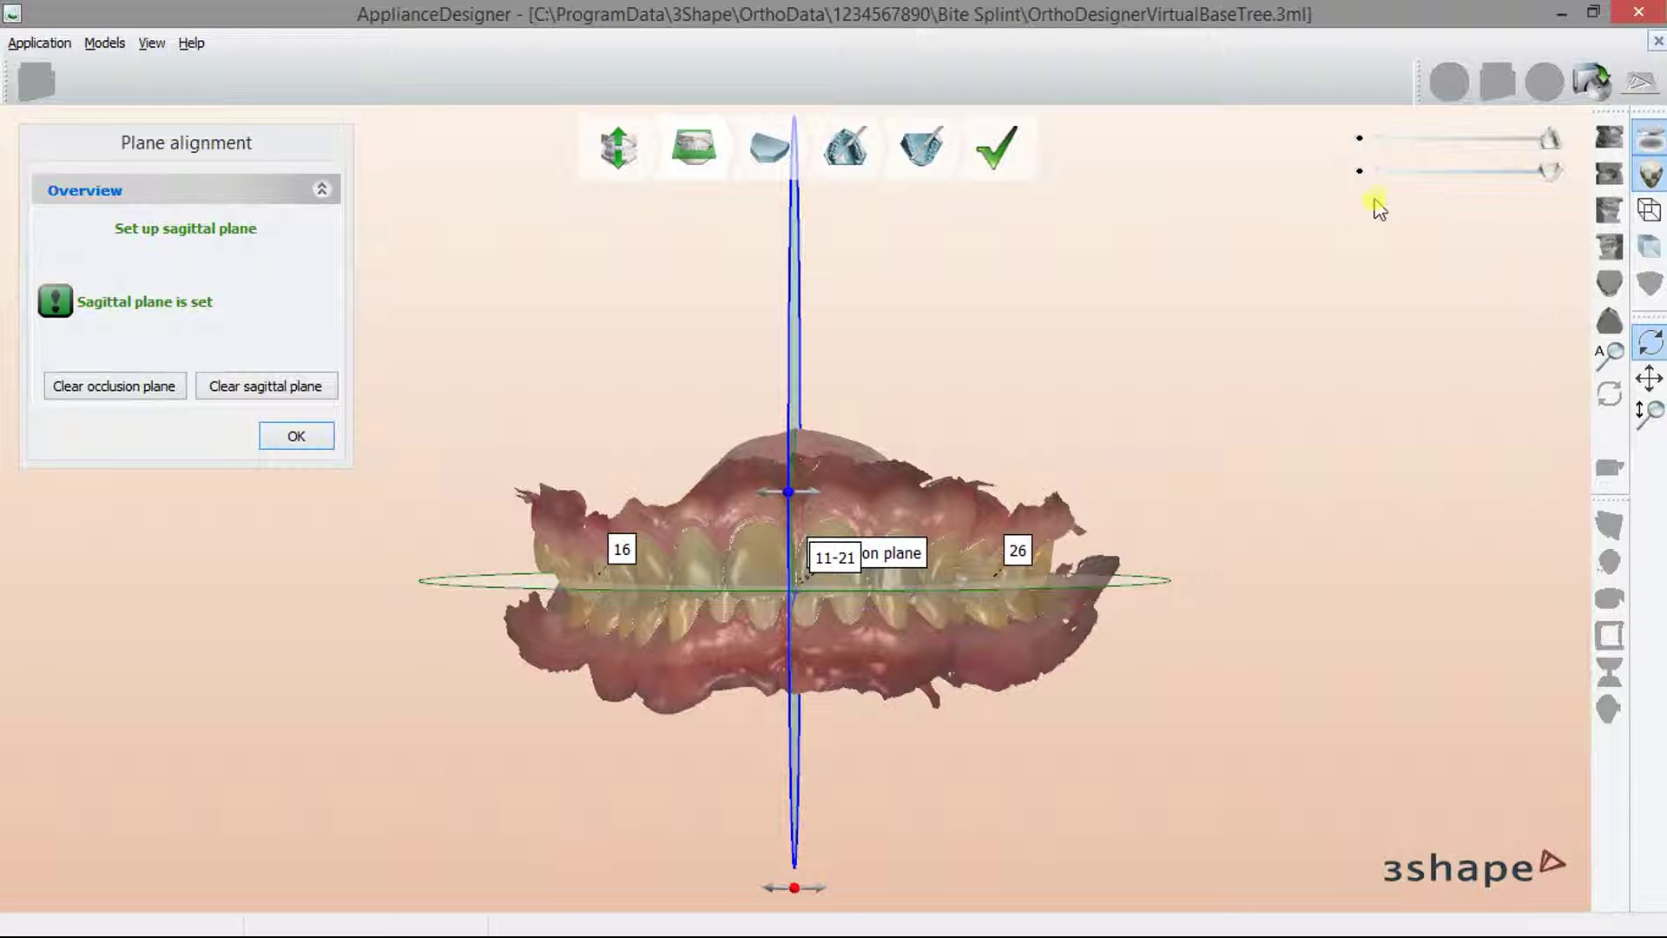
left_click(1361, 172)
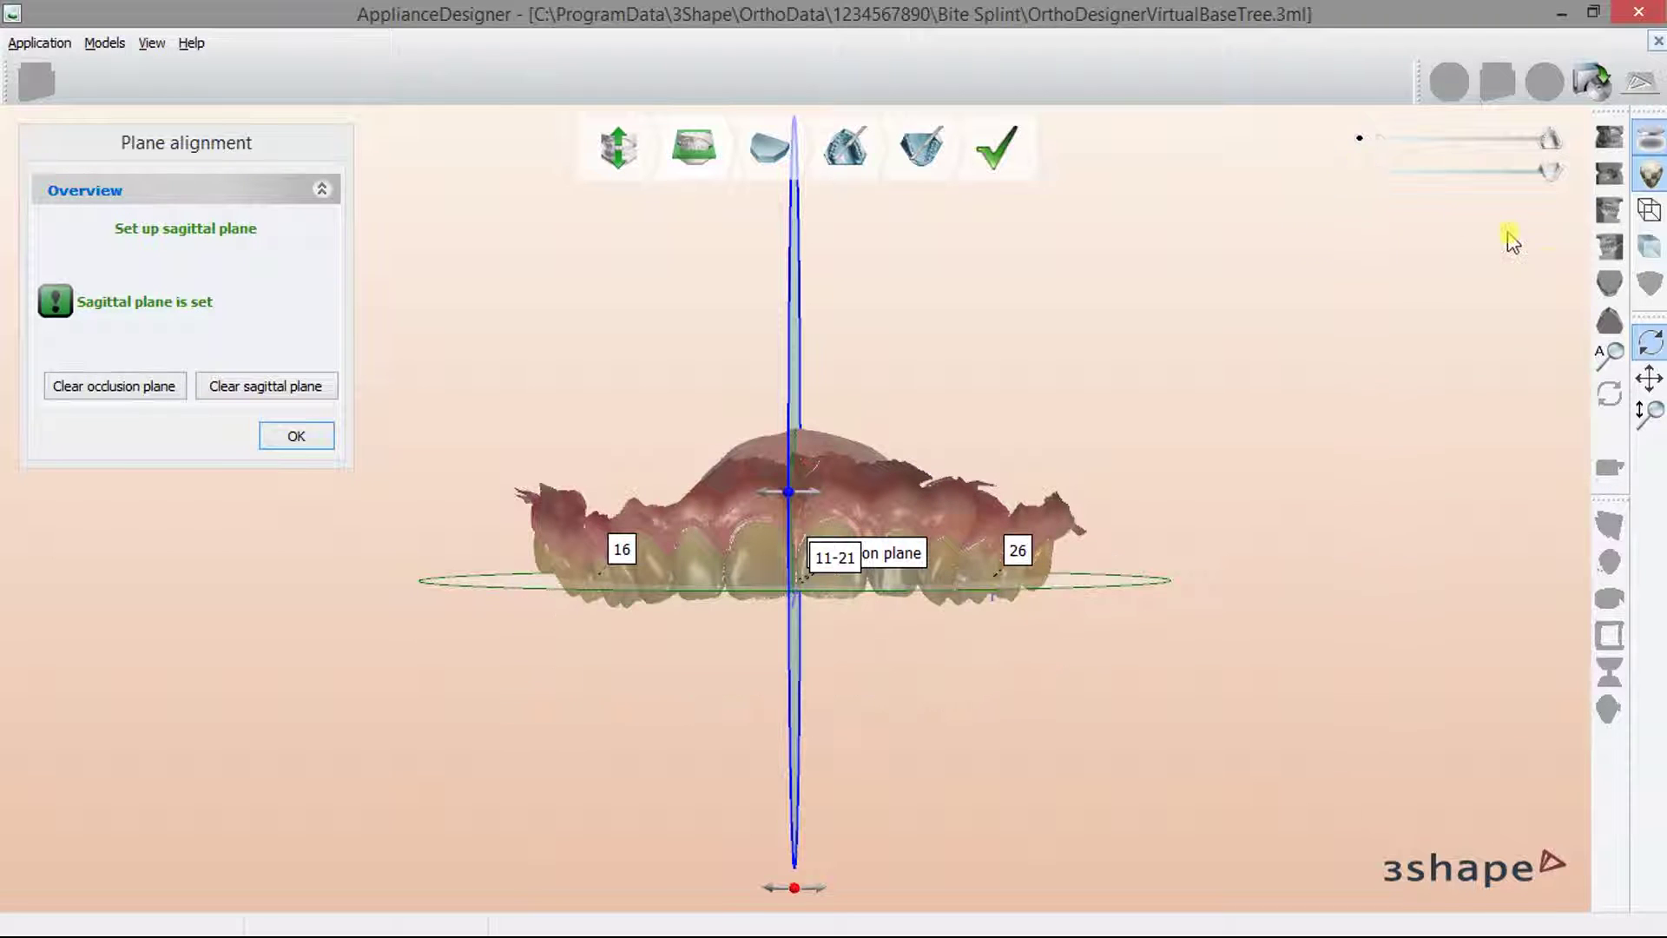
left_click(1609, 322)
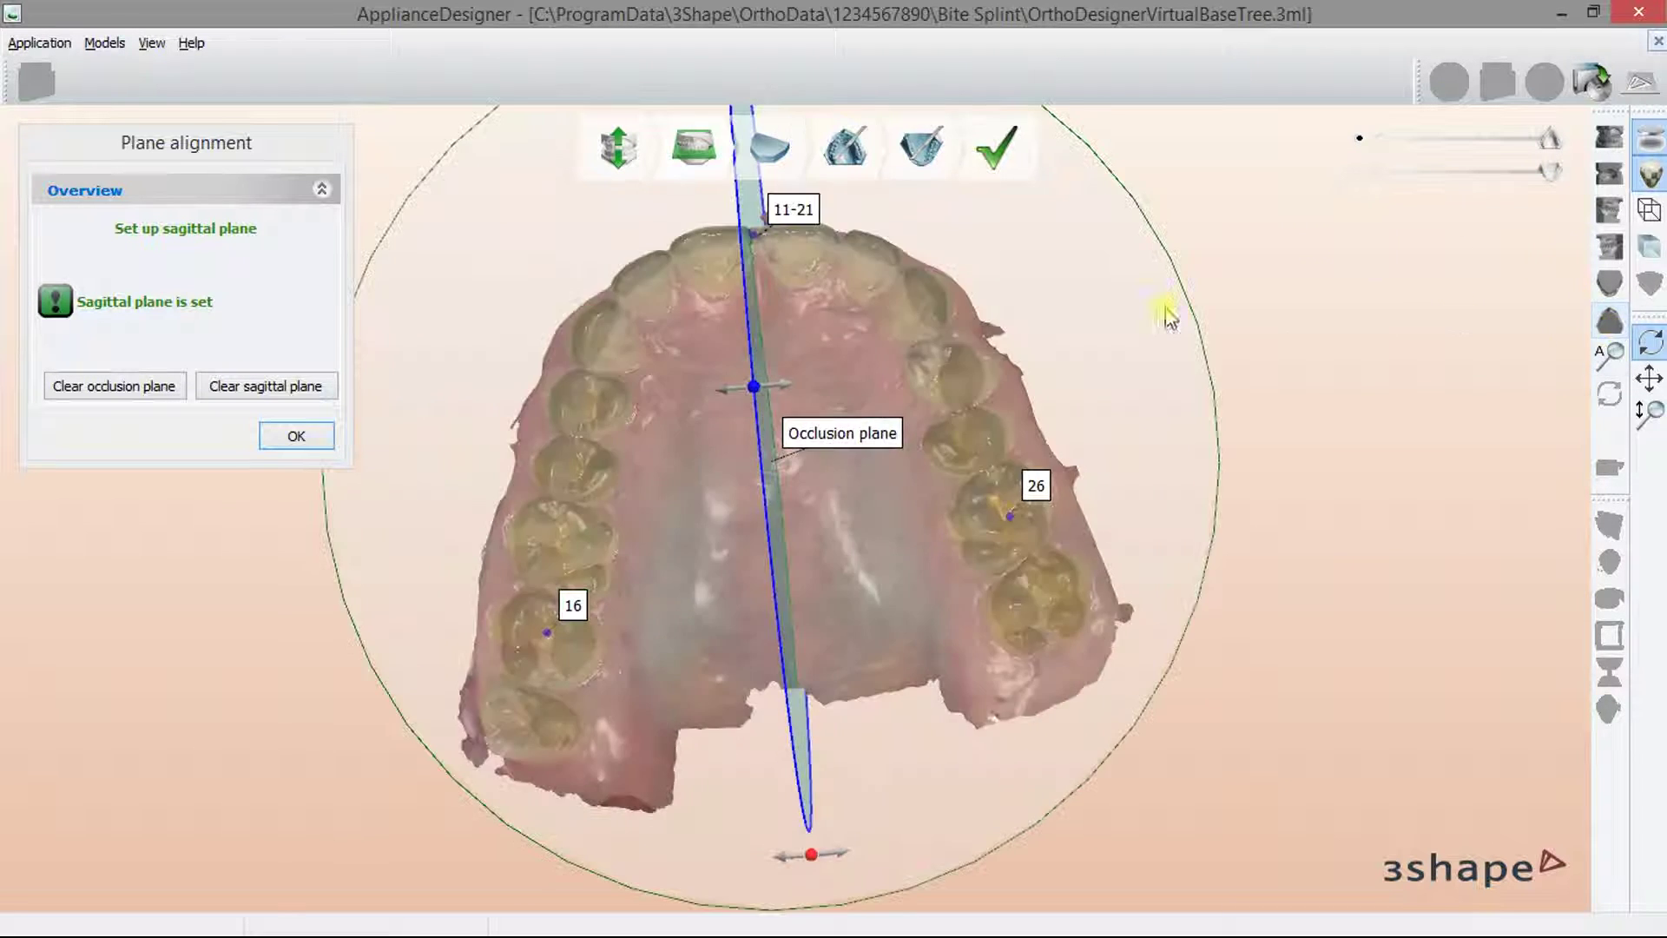
left_click(295, 436)
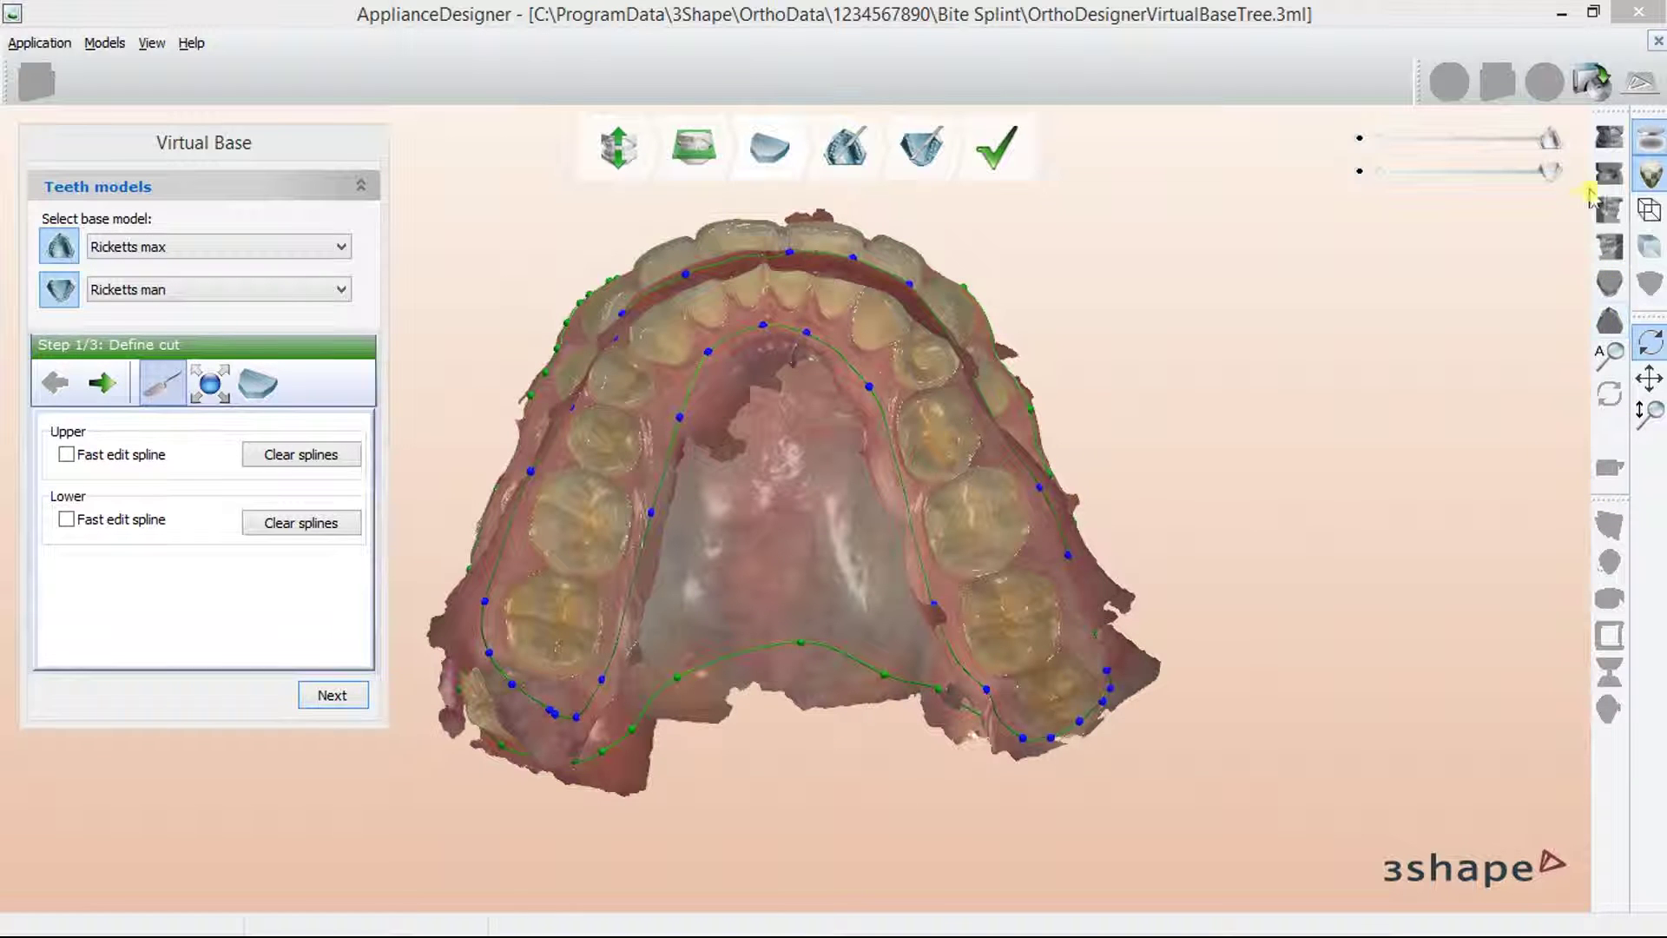
Step: Enable Upper Fast edit spline and remove stray points from the upper cut line
left_click(1609, 137)
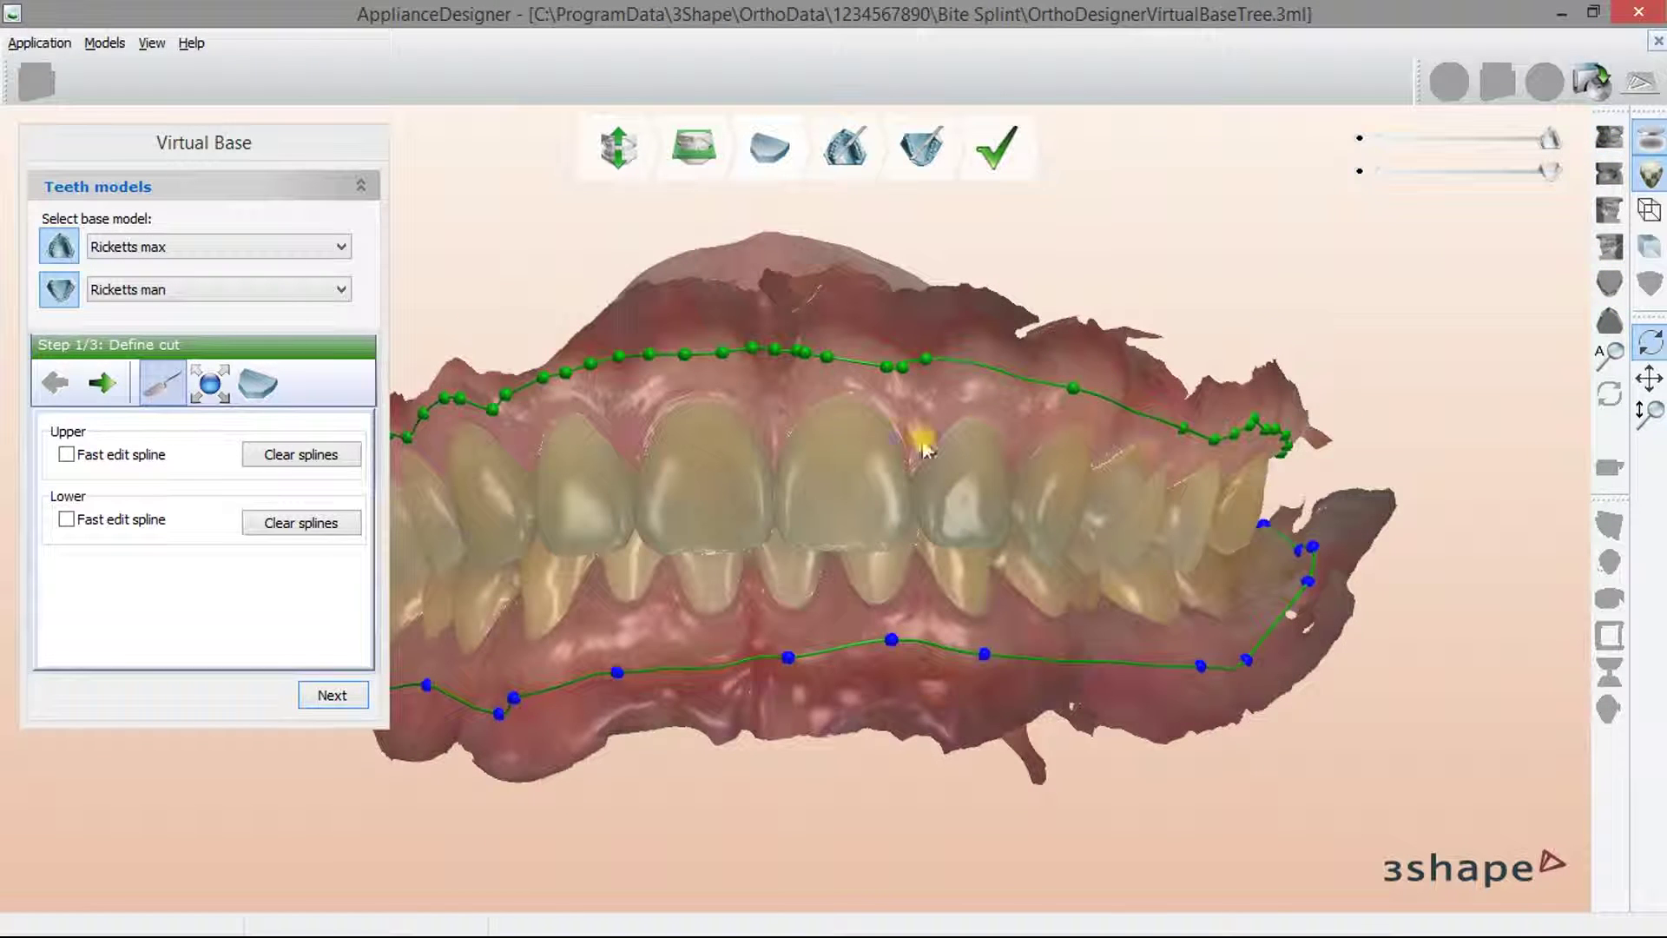
right_click_drag(924, 448, 1005, 417)
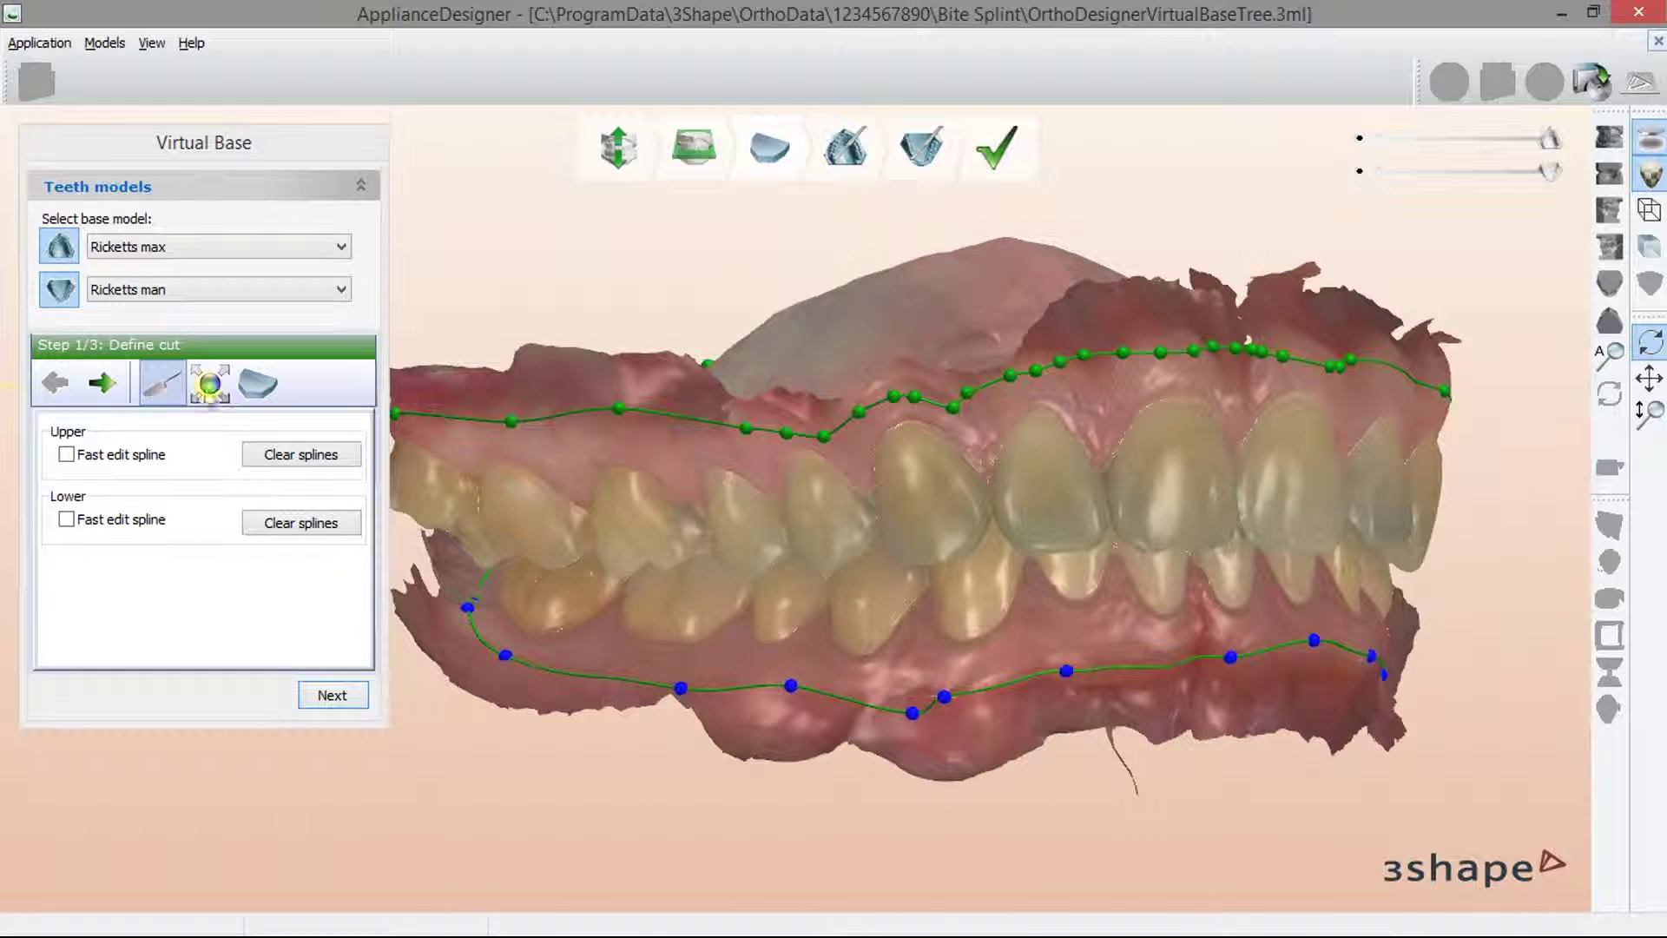
left_click(66, 454)
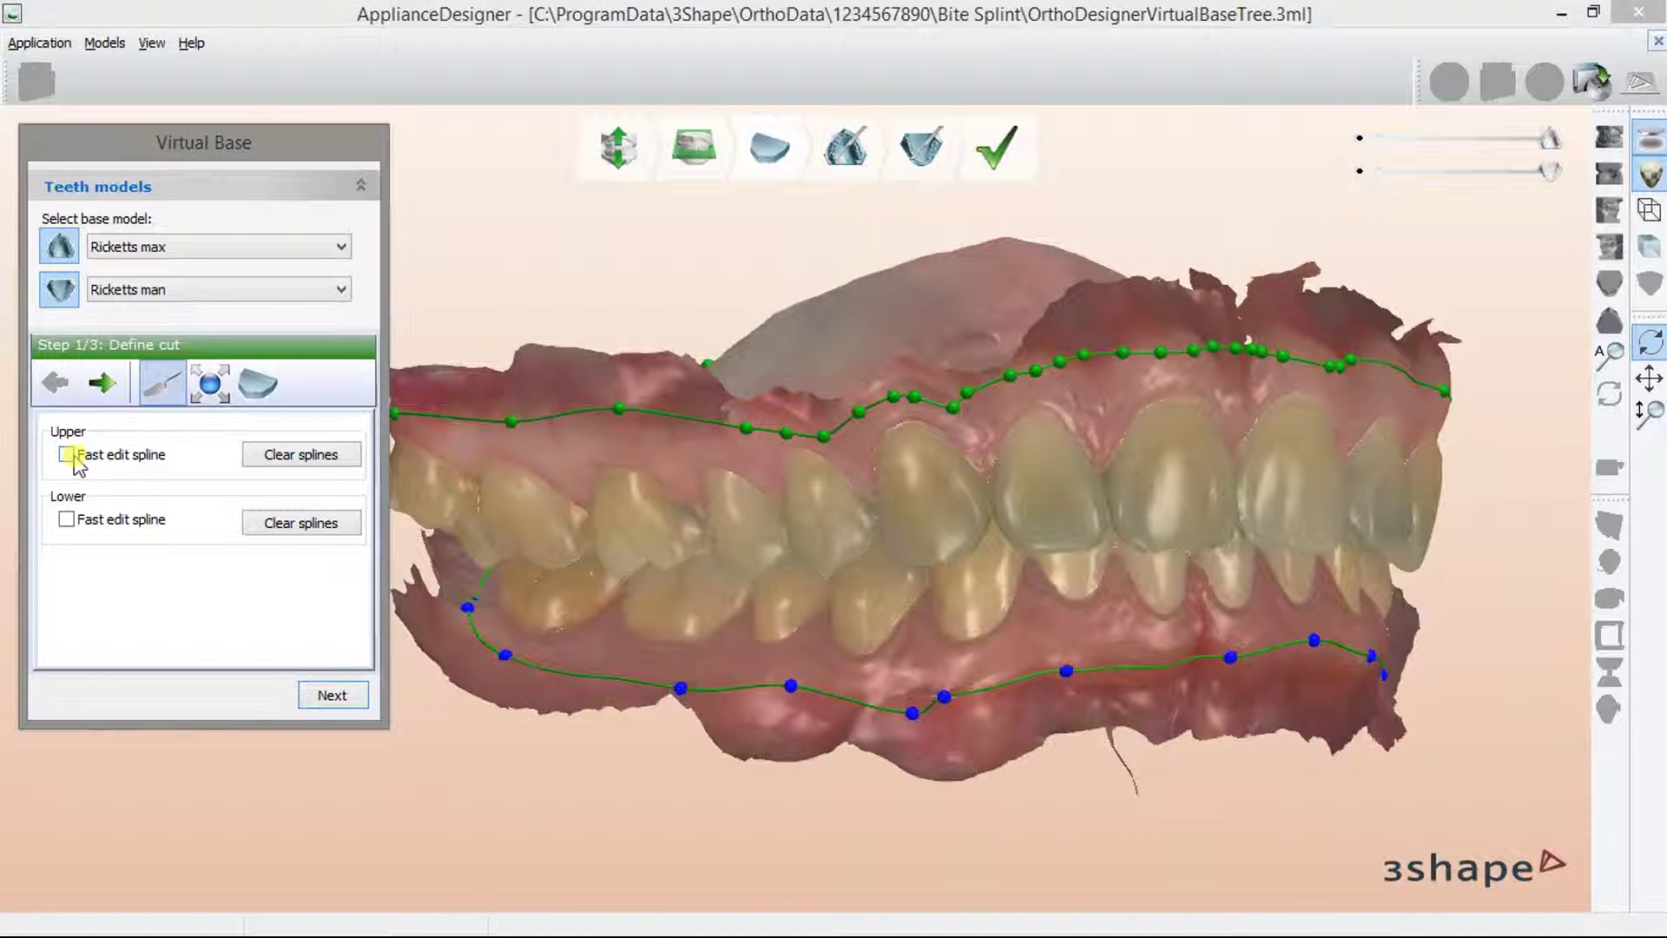
right_click(950, 412)
left_click(927, 409)
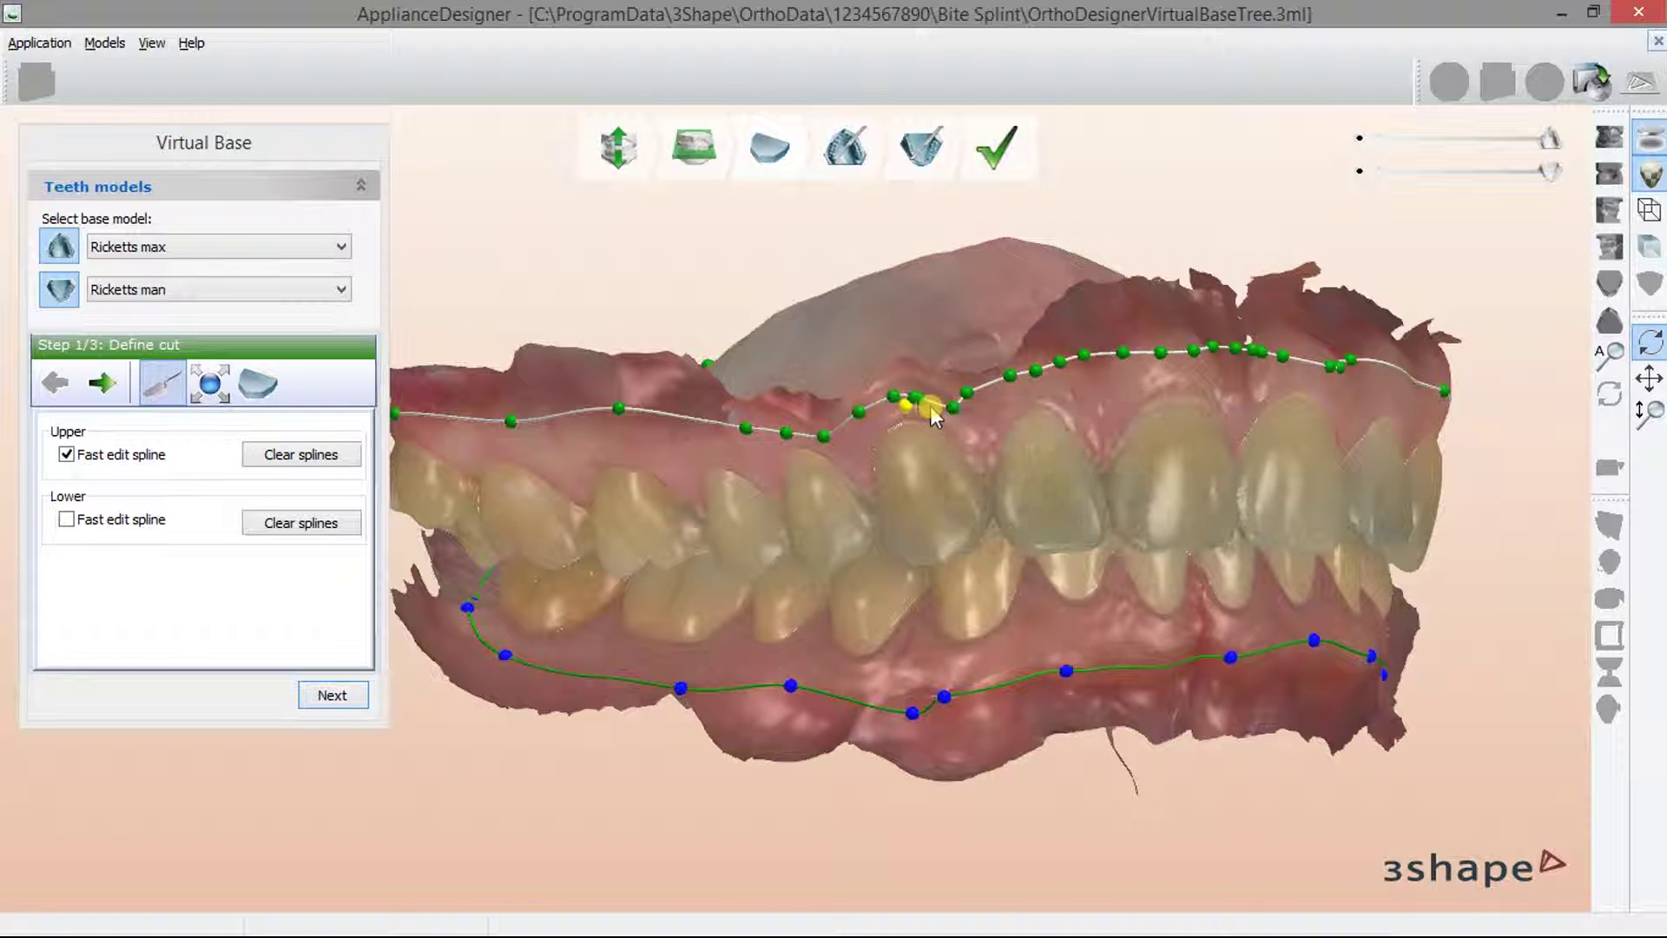
right_click(924, 424)
left_click(927, 441)
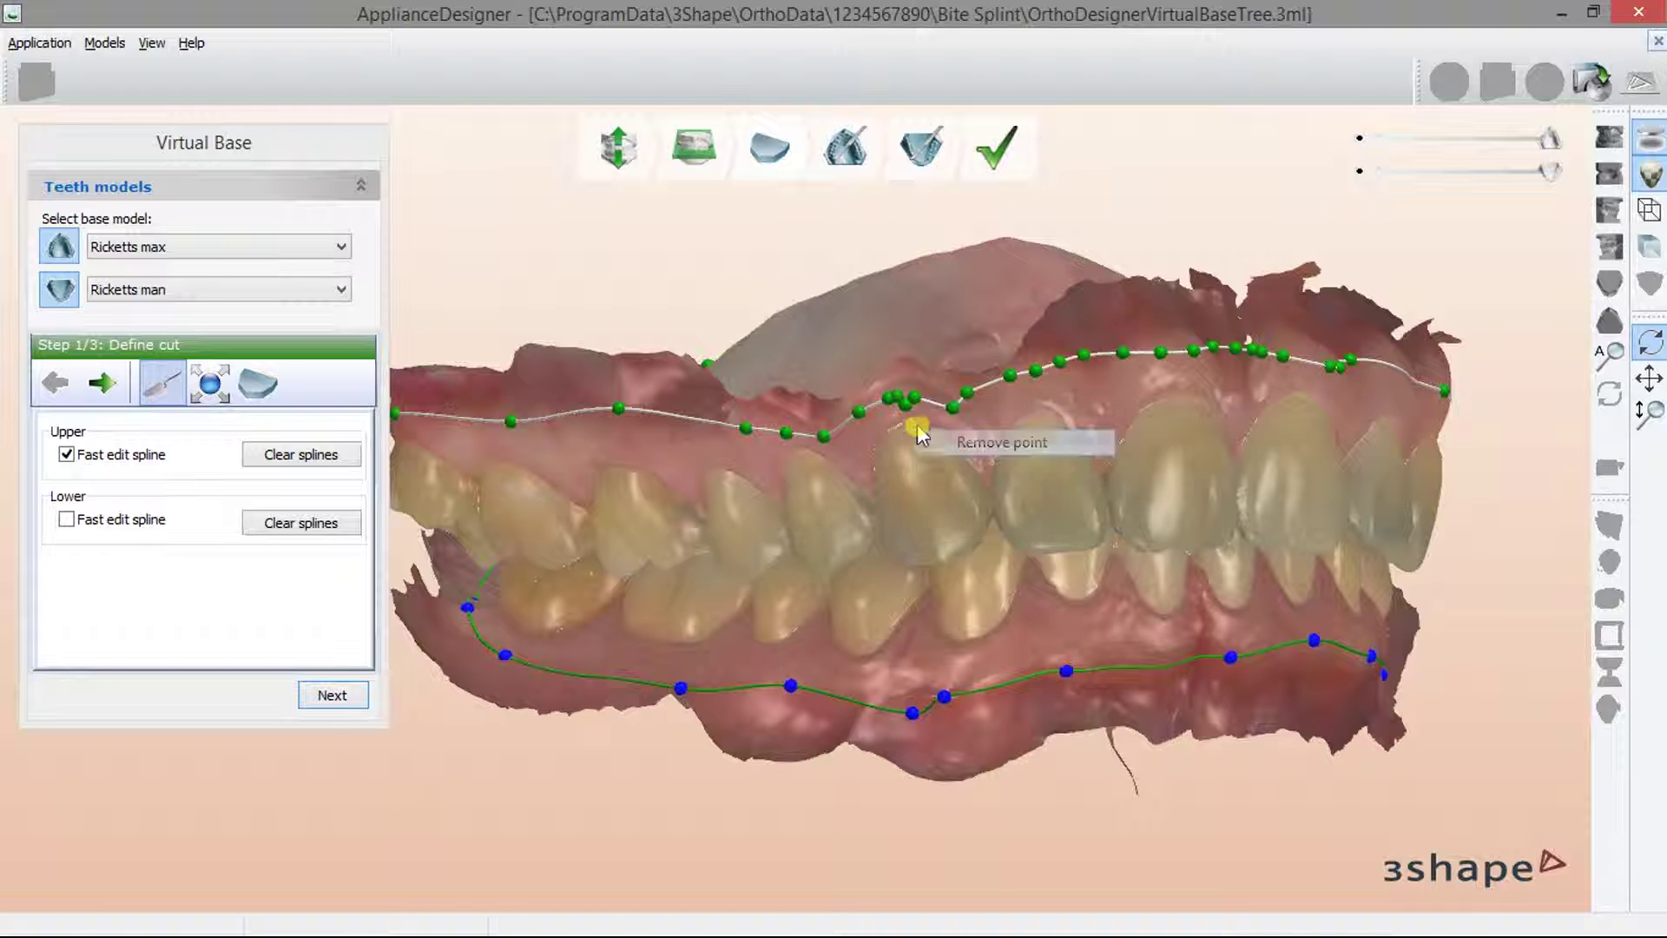
right_click(904, 404)
left_click(924, 448)
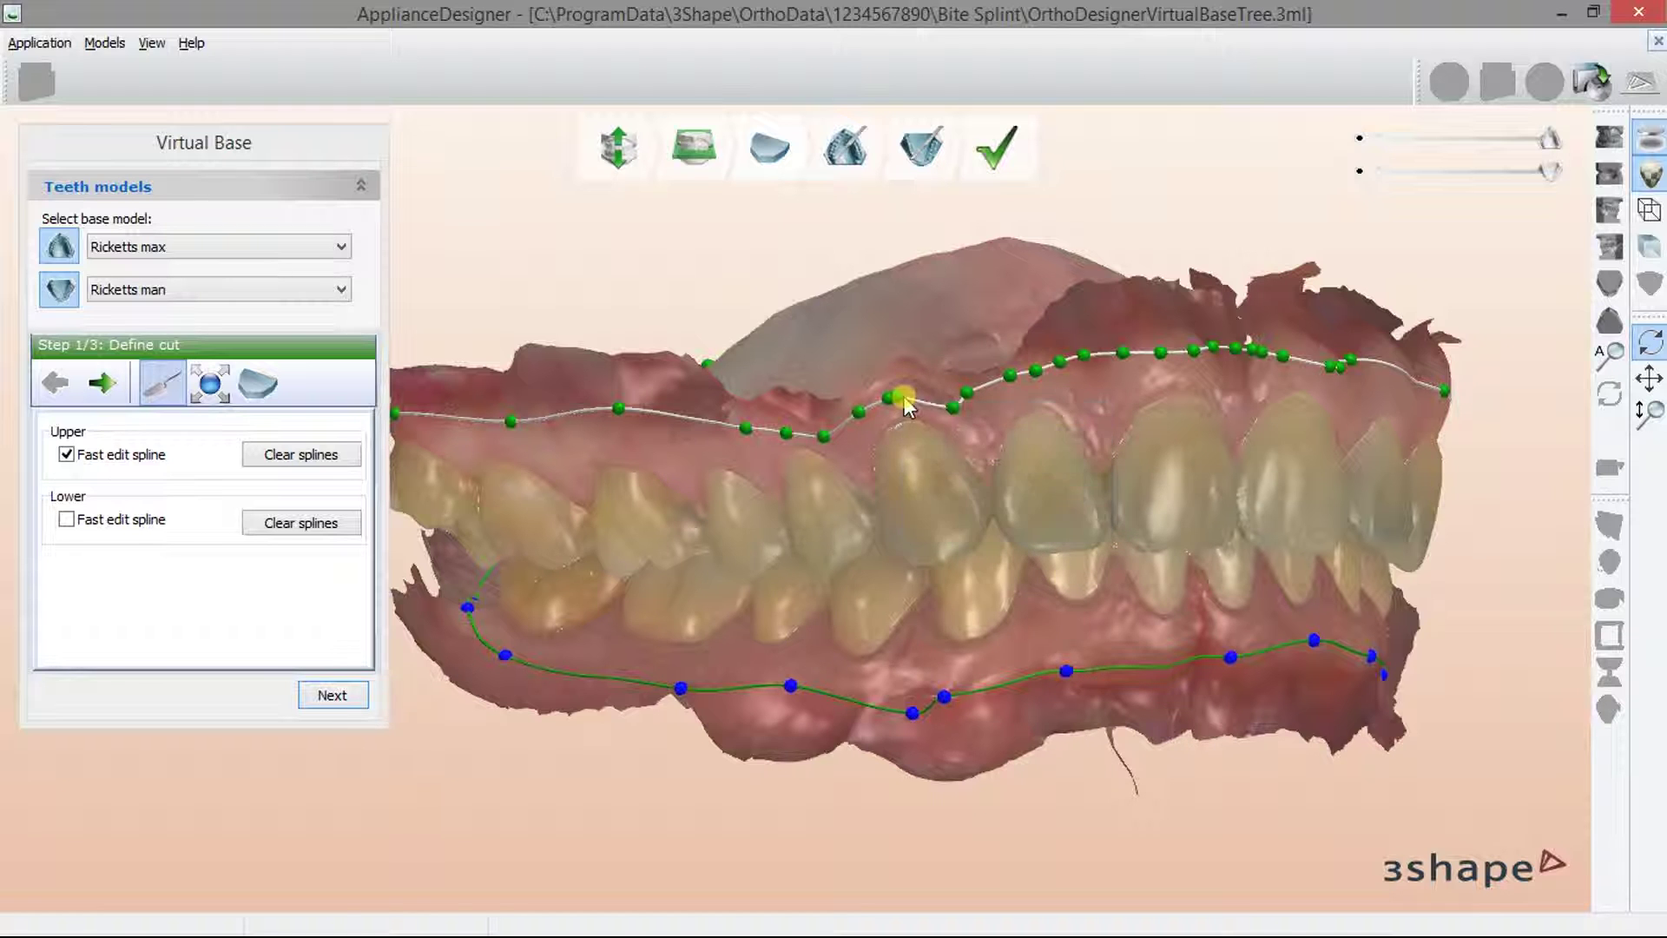
right_click(904, 404)
left_click(927, 439)
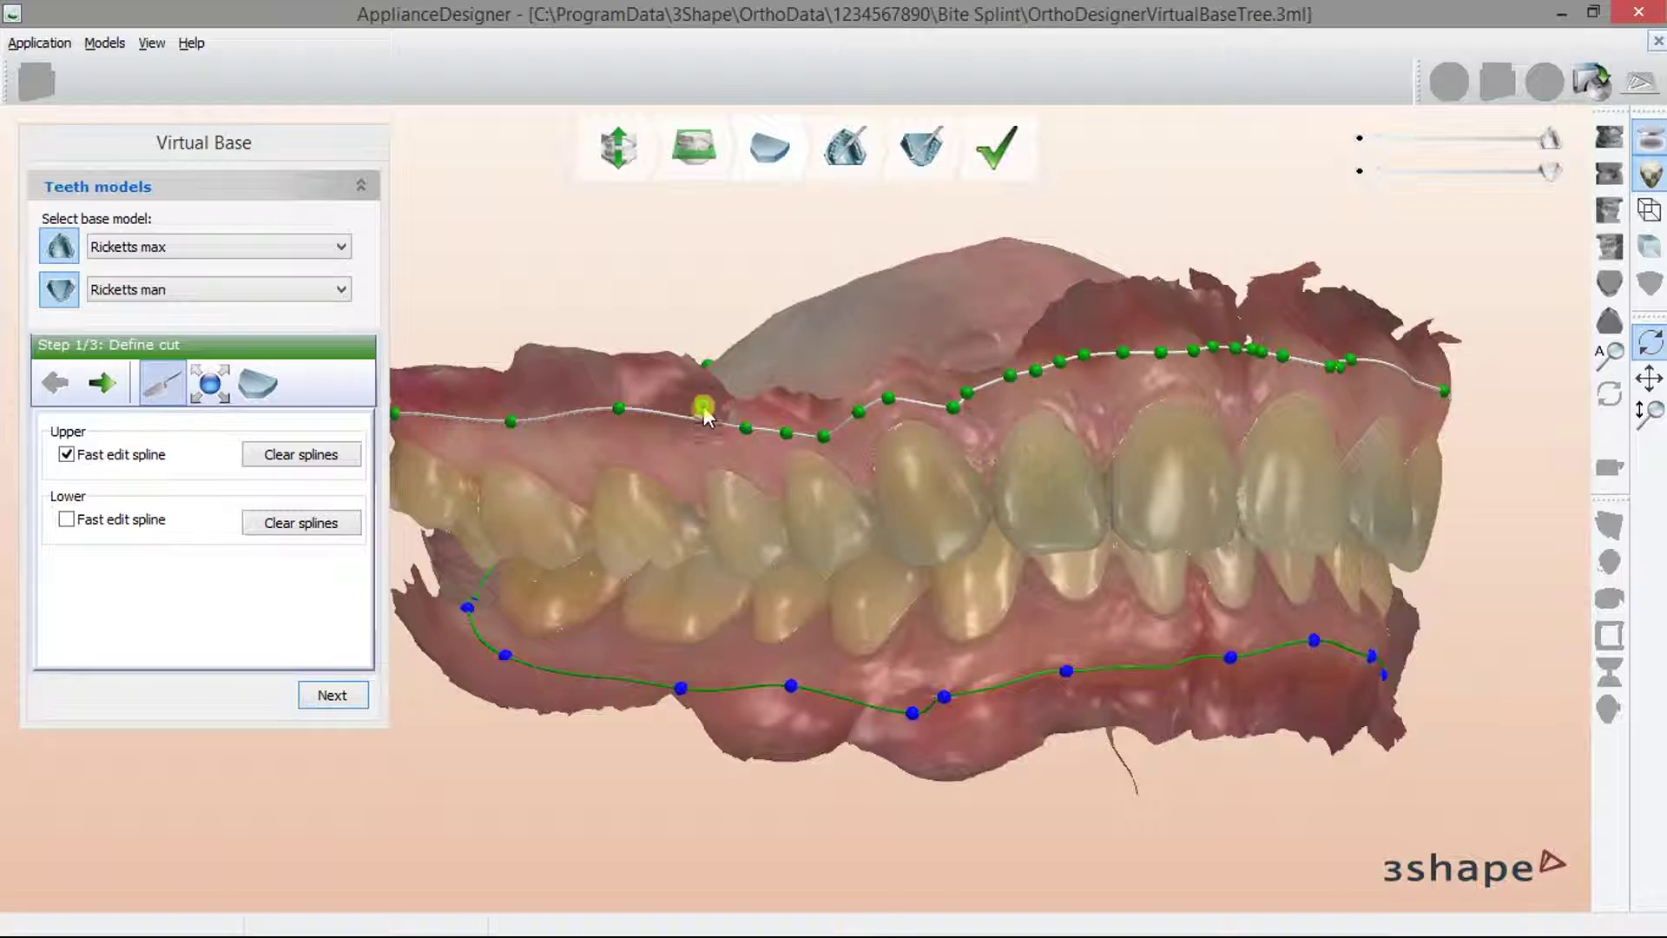
Step: Reshape the upper cut line so it follows the gumline
mouse_move(699, 401)
right_mouse_down()
mouse_move(796, 406)
mouse_move(540, 376)
mouse_move(718, 443)
mouse_move(747, 412)
mouse_move(986, 428)
mouse_move(1120, 472)
mouse_move(990, 439)
mouse_move(1003, 484)
mouse_move(1146, 532)
mouse_move(1143, 584)
mouse_move(1201, 521)
mouse_move(1170, 522)
mouse_move(1258, 483)
right_mouse_up()
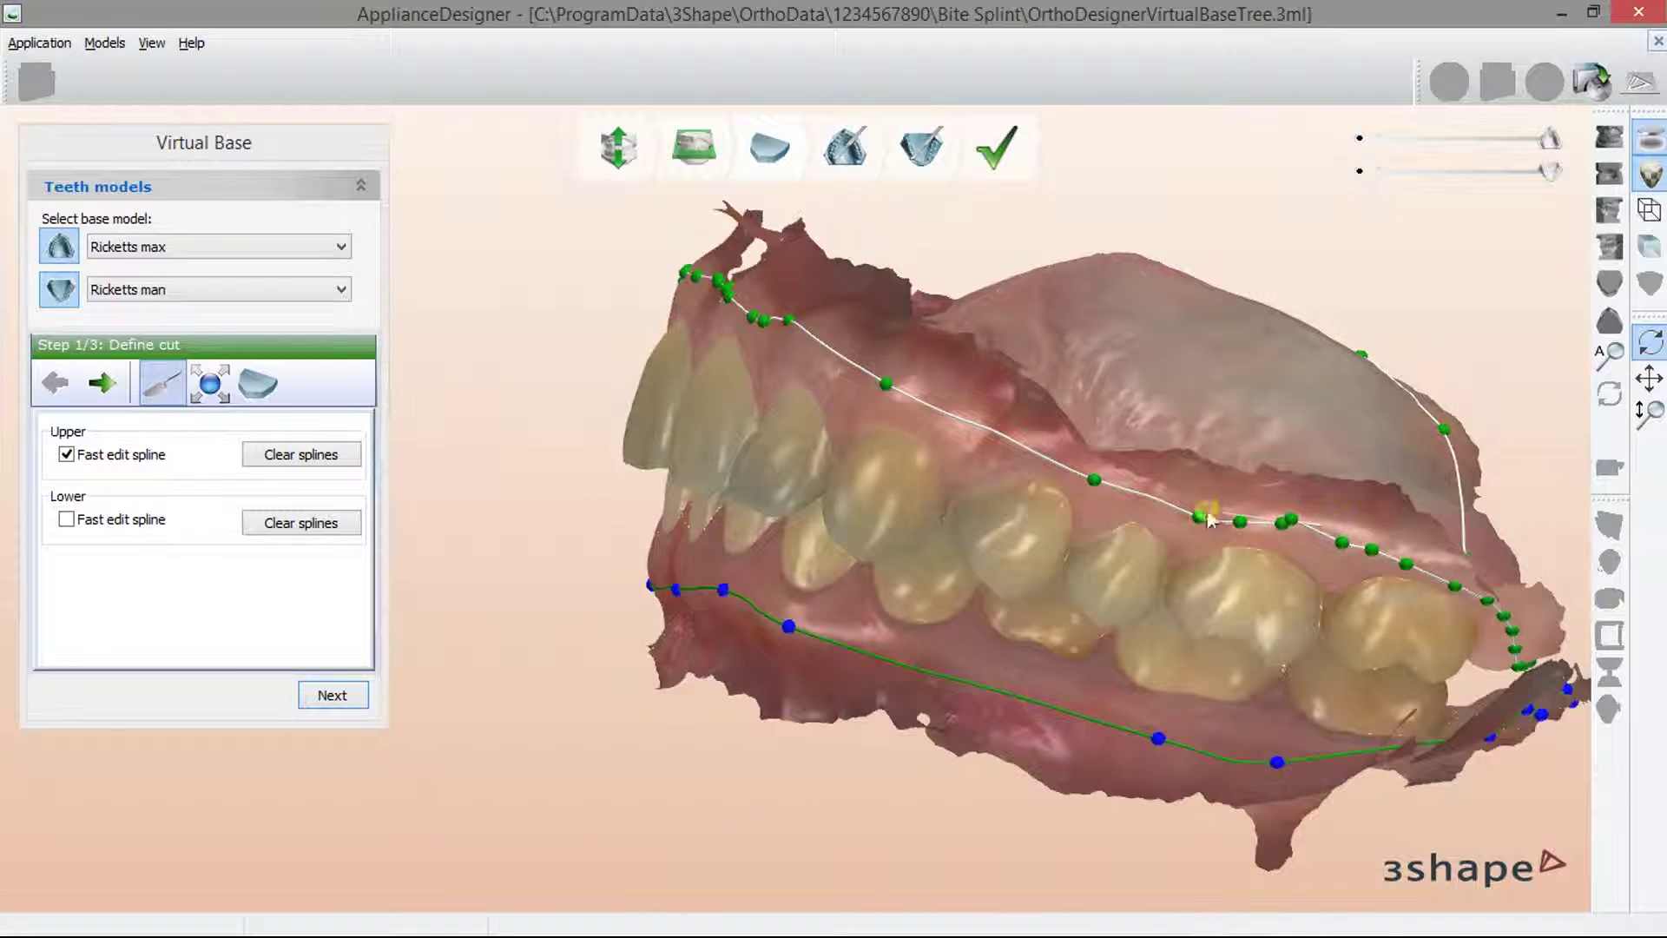
mouse_move(1311, 529)
right_mouse_down()
mouse_move(1165, 451)
mouse_move(901, 467)
right_mouse_up()
mouse_move(902, 467)
left_mouse_down()
mouse_move(975, 425)
mouse_move(1027, 420)
mouse_move(975, 465)
mouse_move(981, 493)
left_mouse_up()
mouse_move(981, 493)
right_mouse_down()
mouse_move(949, 521)
mouse_move(871, 726)
right_mouse_up()
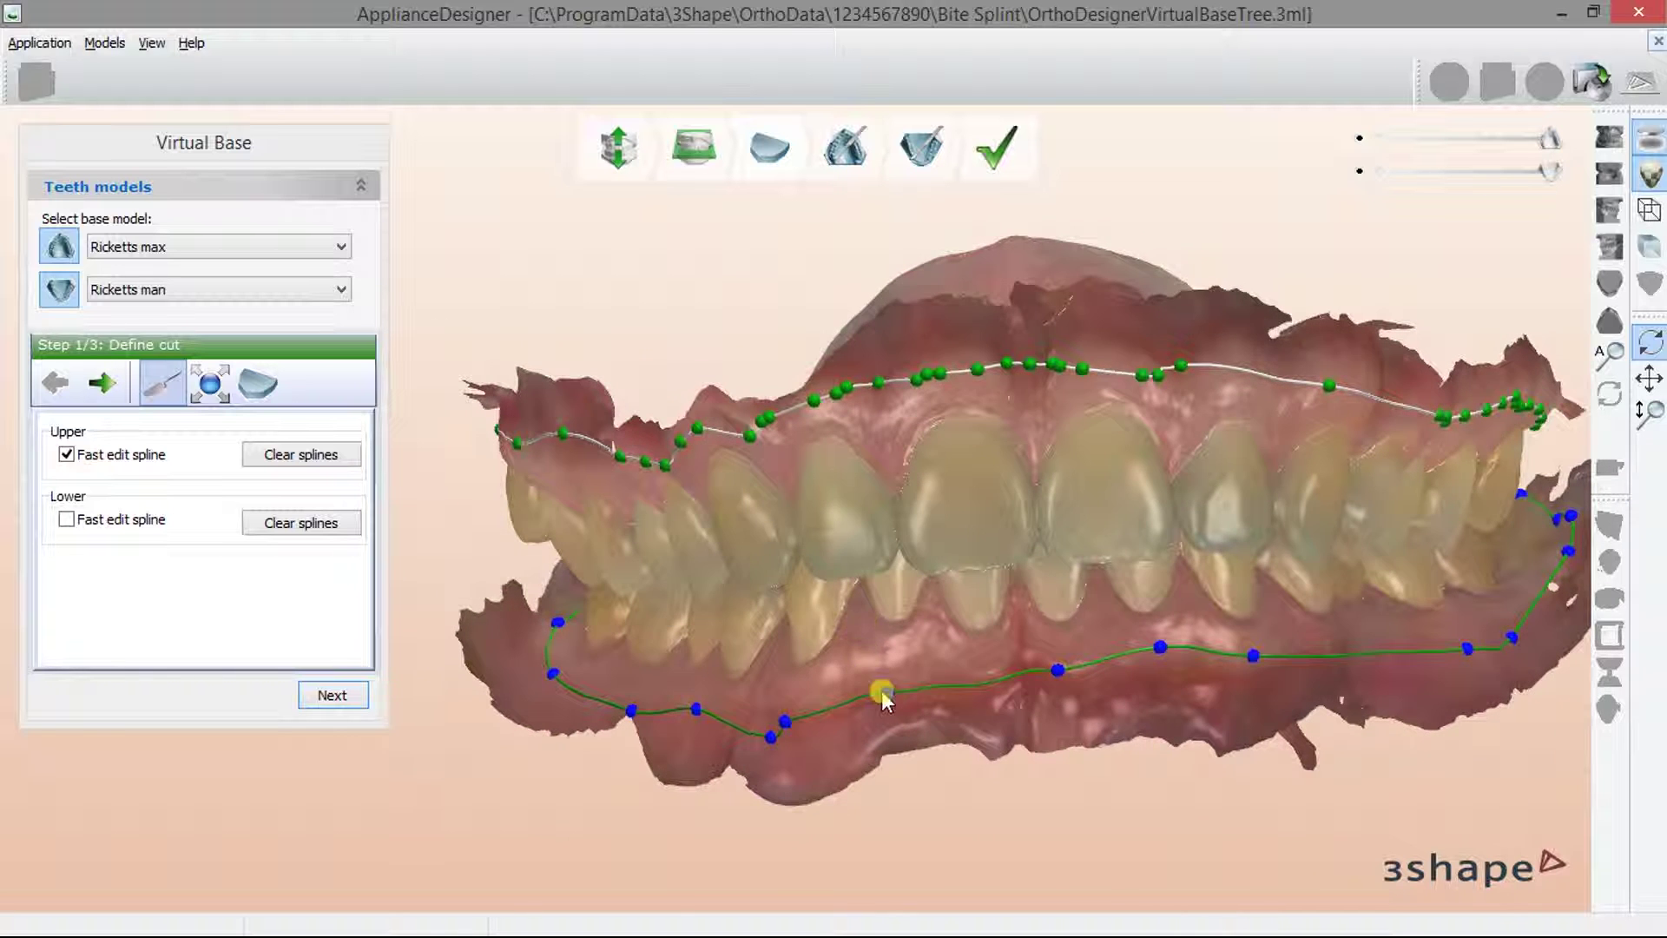
Step: Choose Full, upper - base 1 as the upper base model
left_click(66, 519)
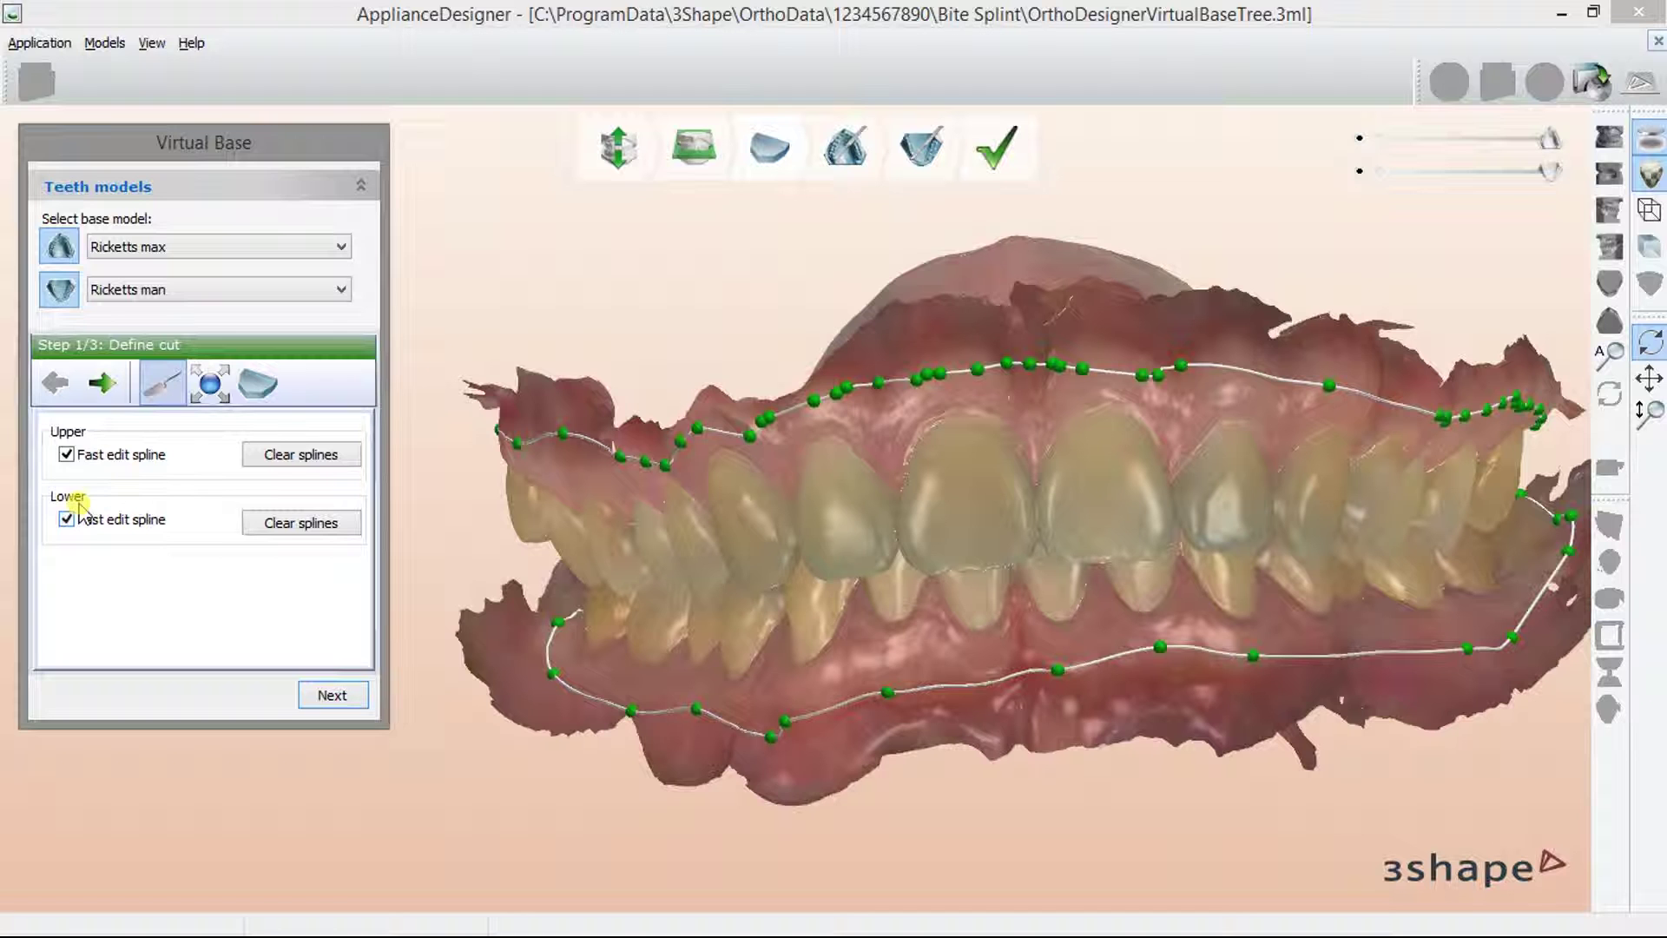
left_click(66, 454)
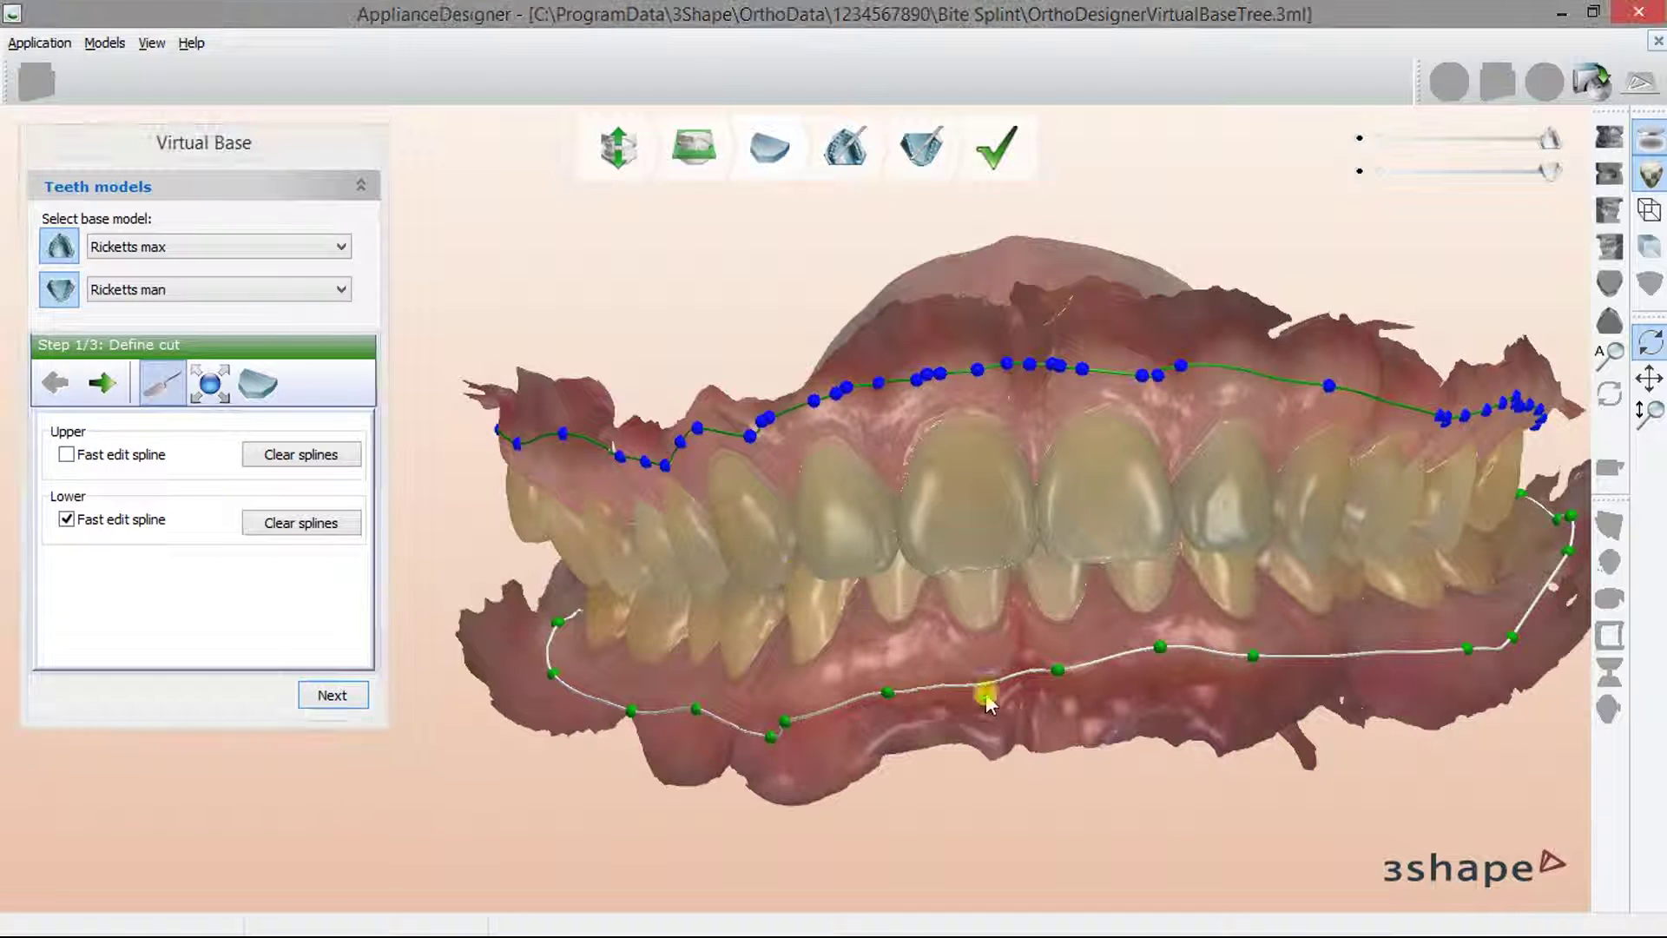
right_click_drag(986, 688, 1068, 716)
right_click_drag(881, 718, 944, 729)
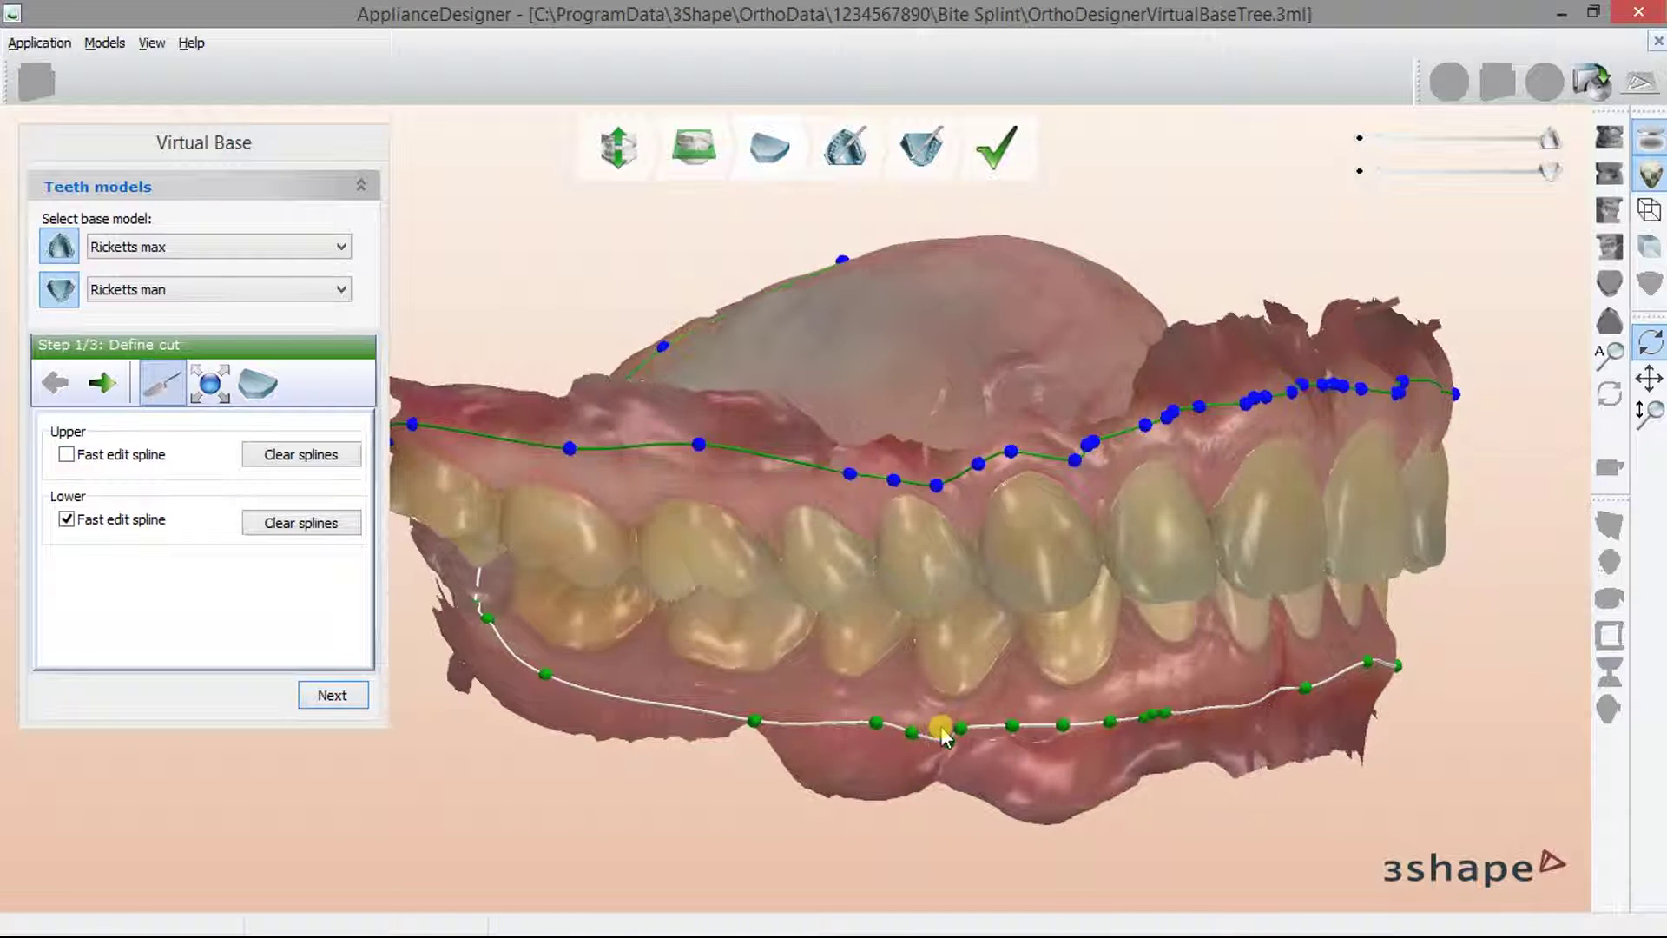
mouse_move(662, 615)
right_mouse_down()
mouse_move(655, 596)
mouse_move(894, 484)
mouse_move(638, 373)
right_mouse_up()
left_click(340, 247)
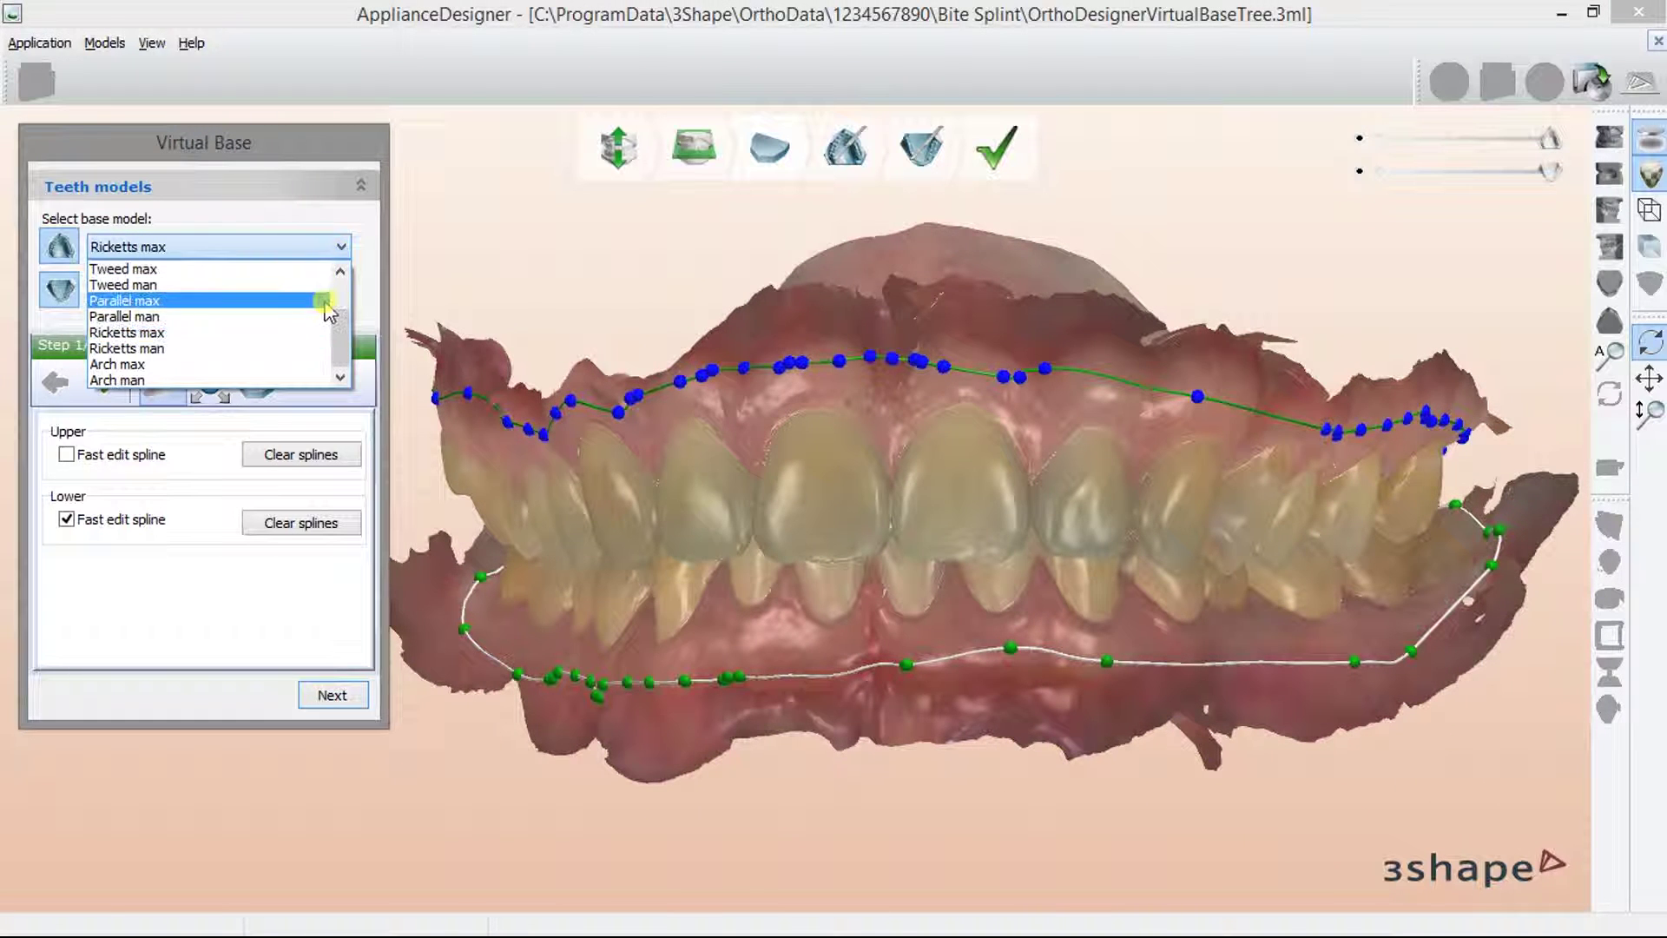
scroll(328, 328, "up", 1)
scroll(329, 328, "up", 1)
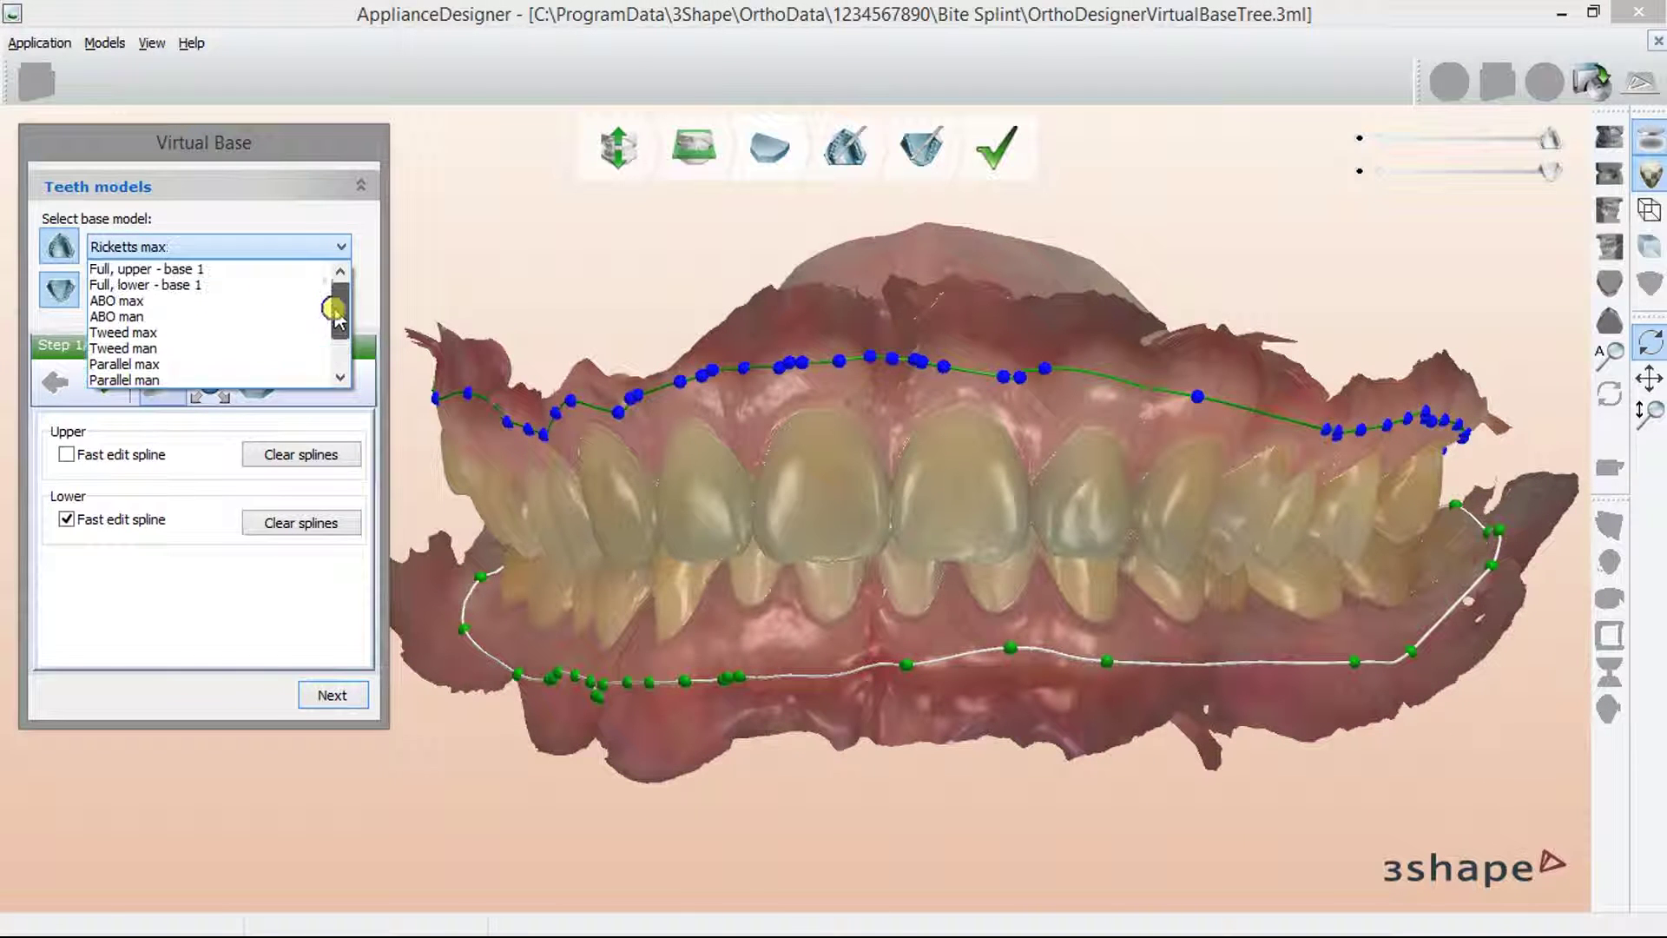
left_click(257, 269)
Step: Choose Full, lower - base 1 as the lower base, disable fast edit, and advance to Fit base
left_click(261, 300)
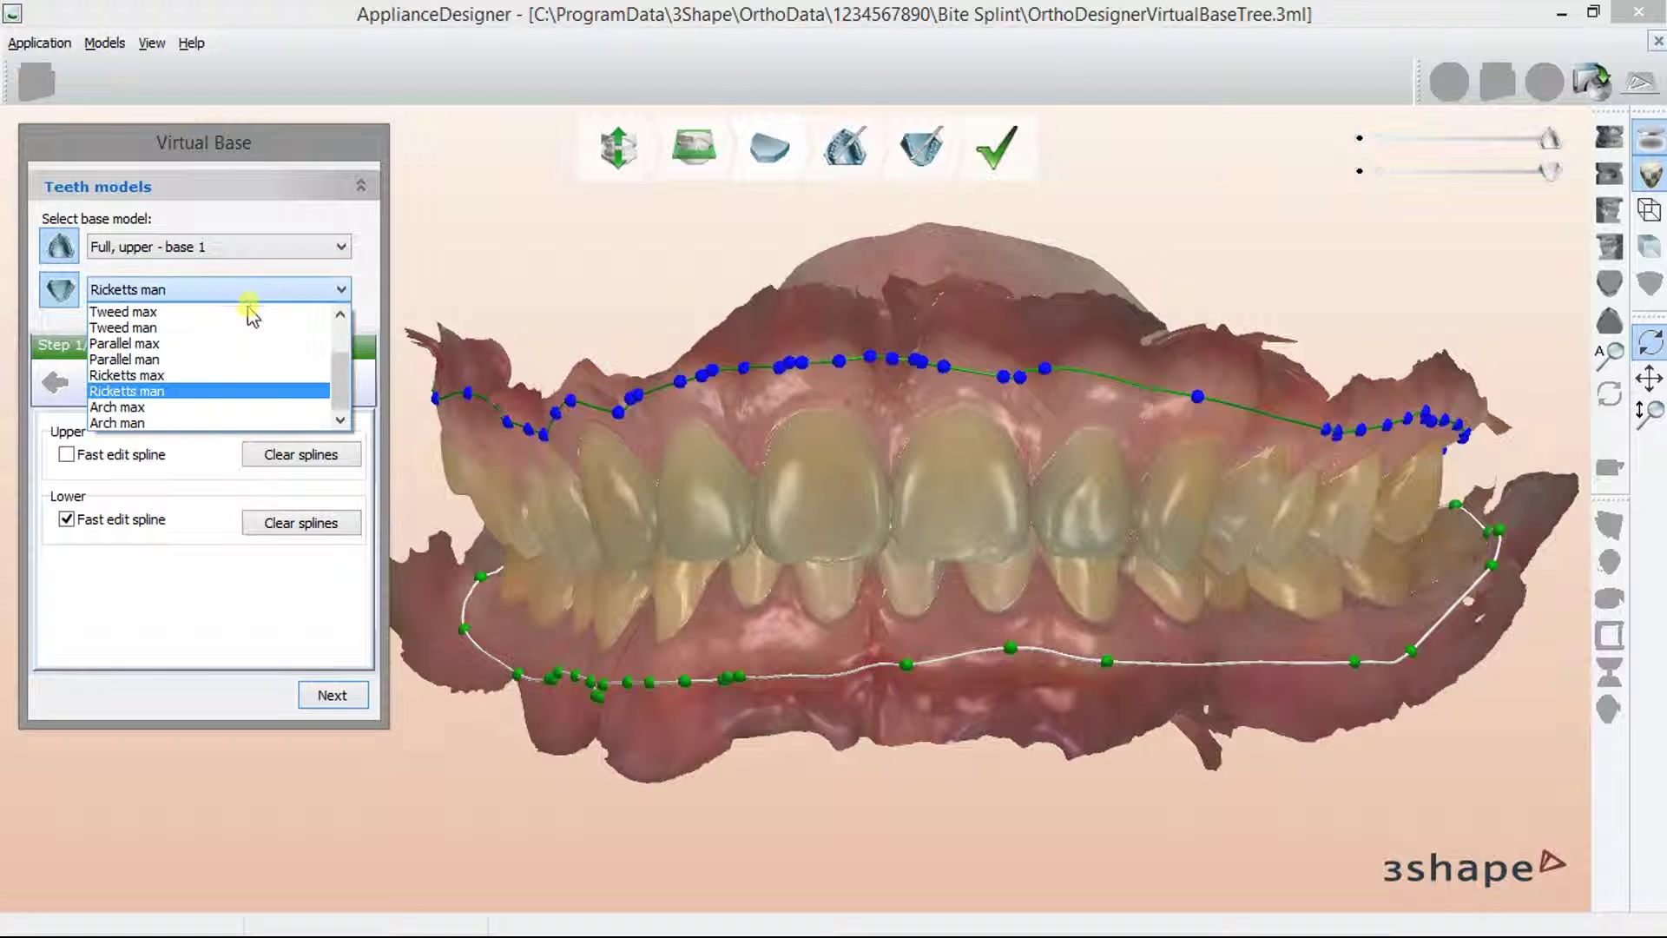
scroll(339, 364, "up", 5)
left_click(249, 326)
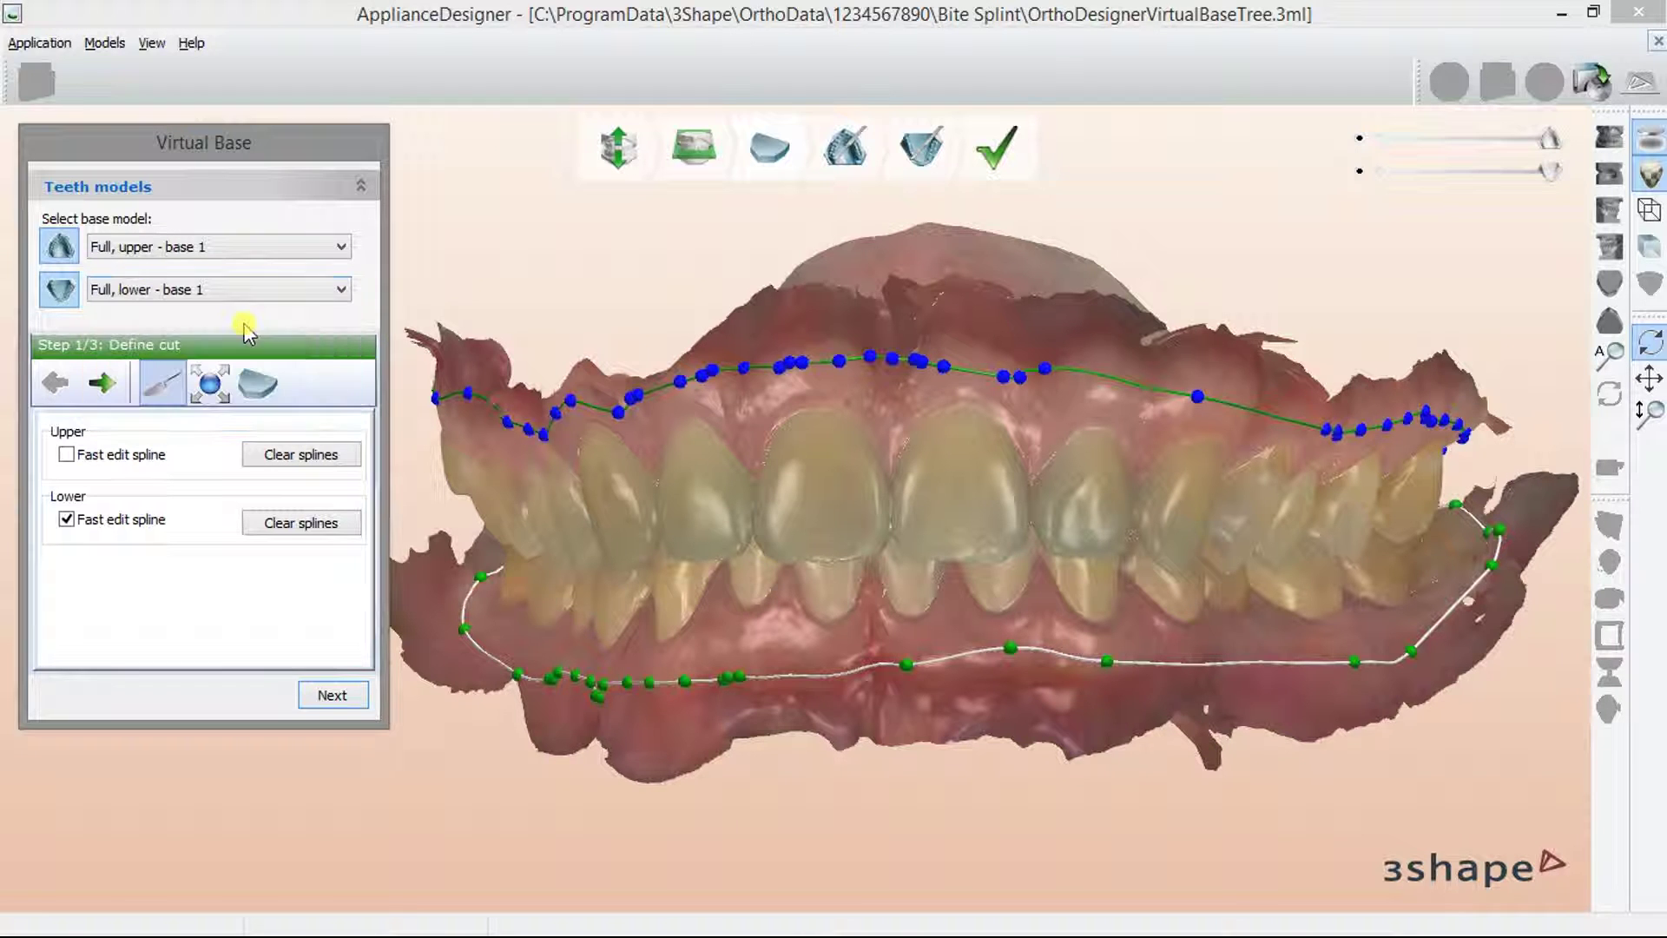
left_click(76, 524)
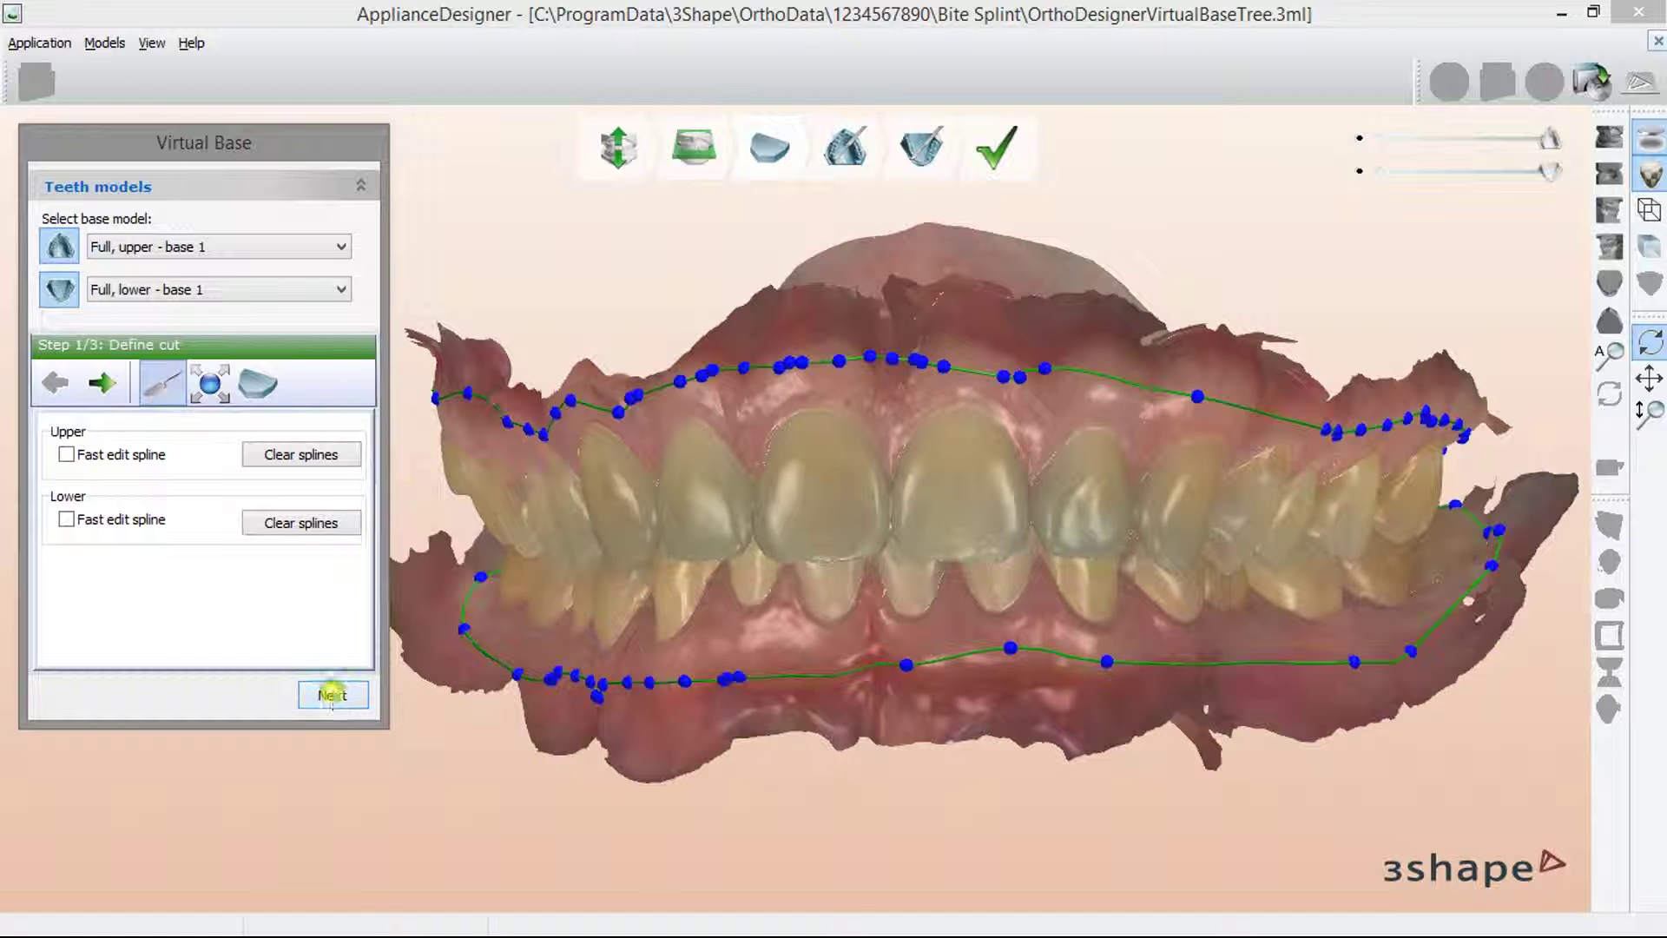
left_click(333, 695)
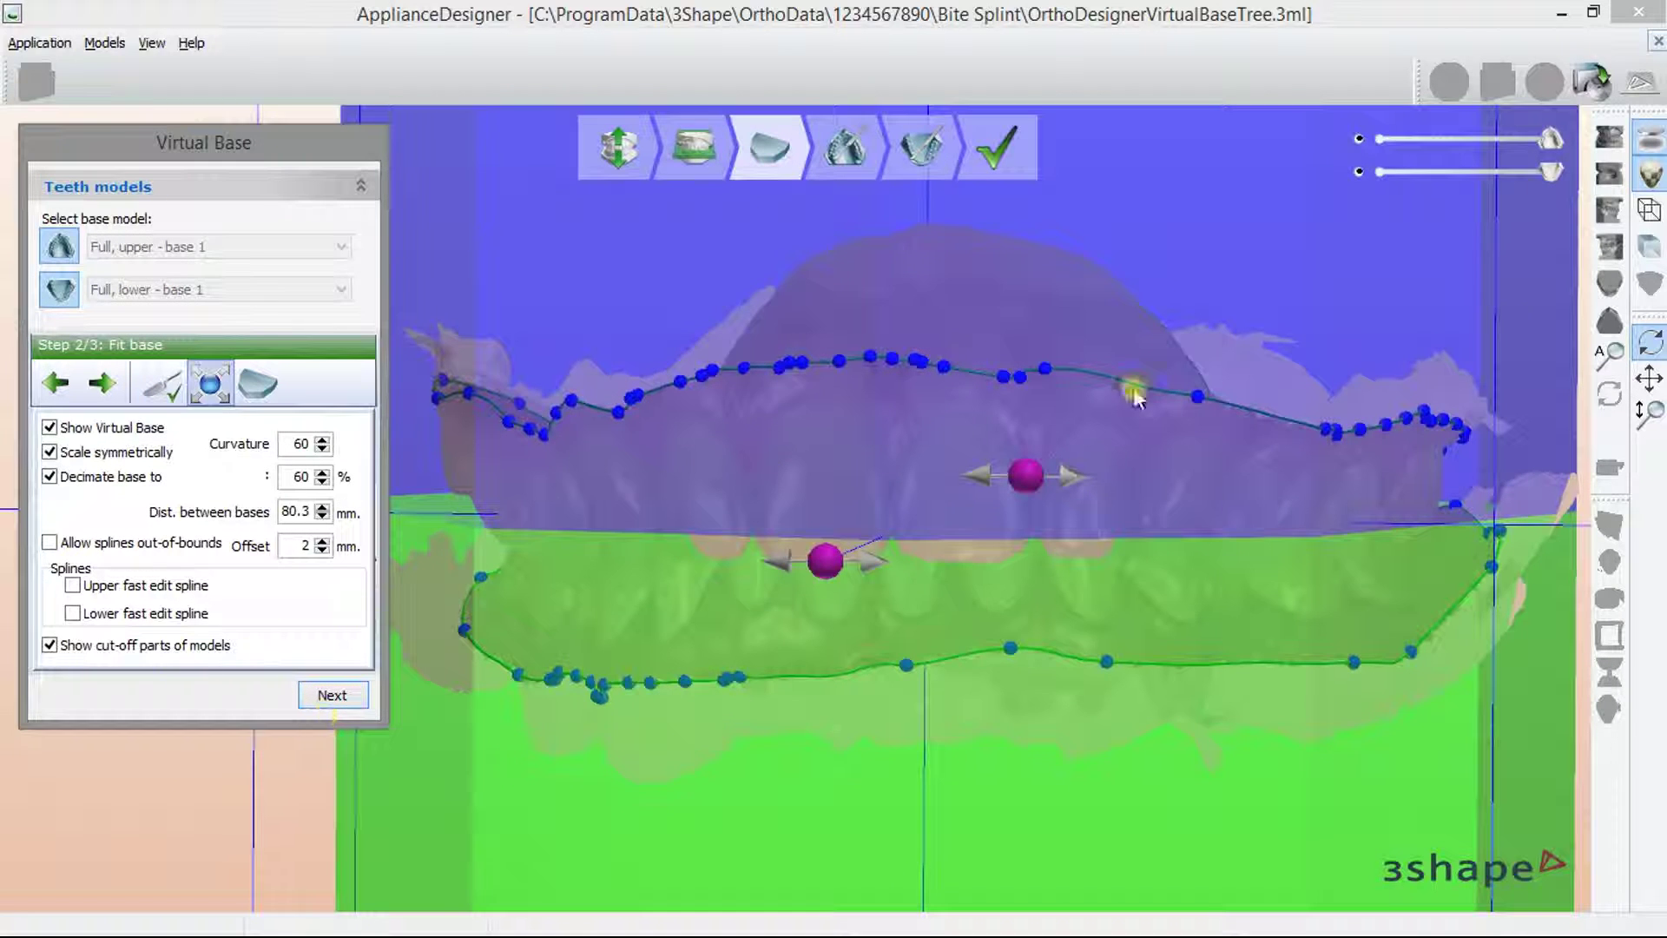
Step: Scale the base box symmetrically around the arch until the bases are 89.9 mm apart
left_click(1608, 136)
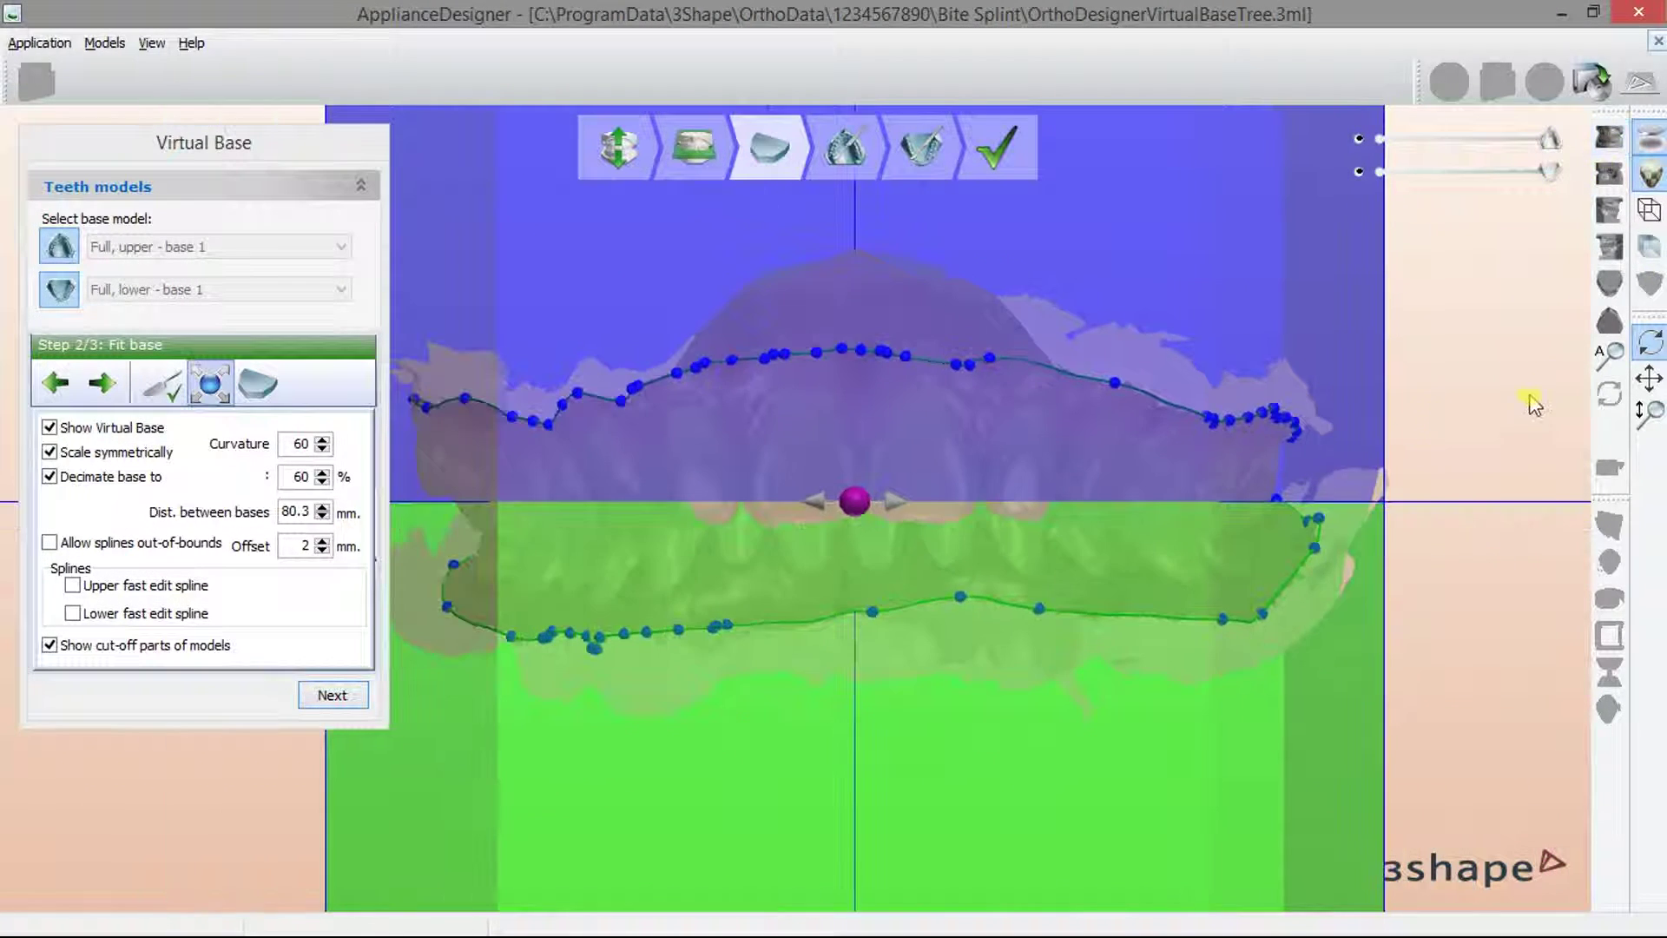
left_click(1617, 356)
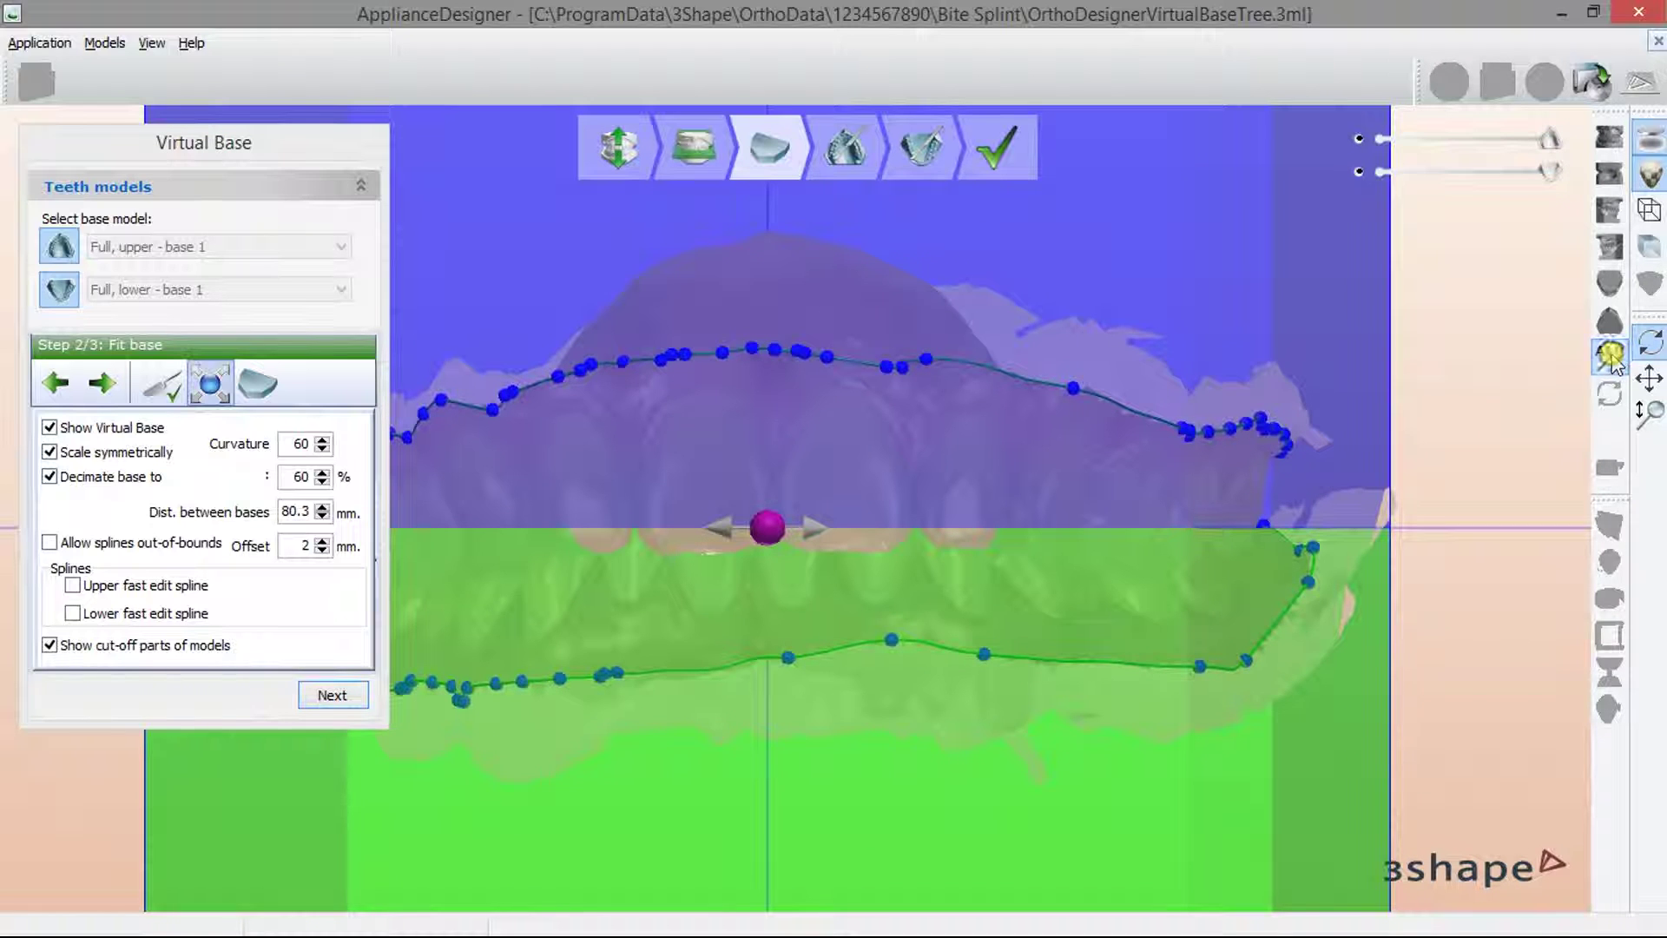
left_click(1609, 392)
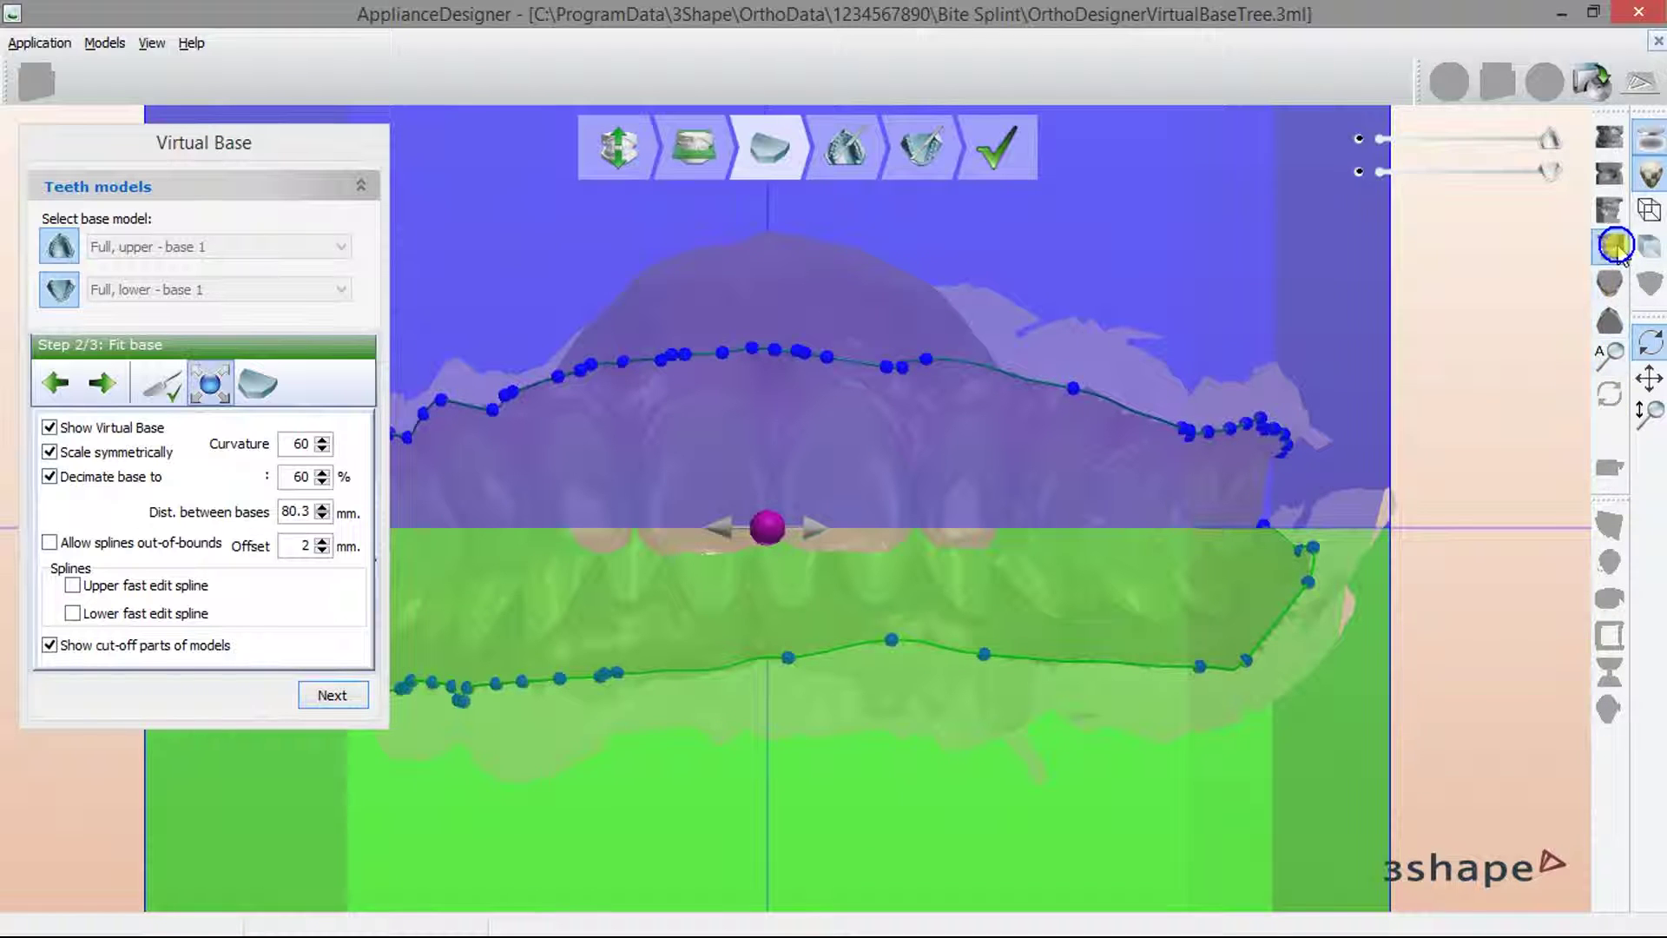
left_click(1608, 206)
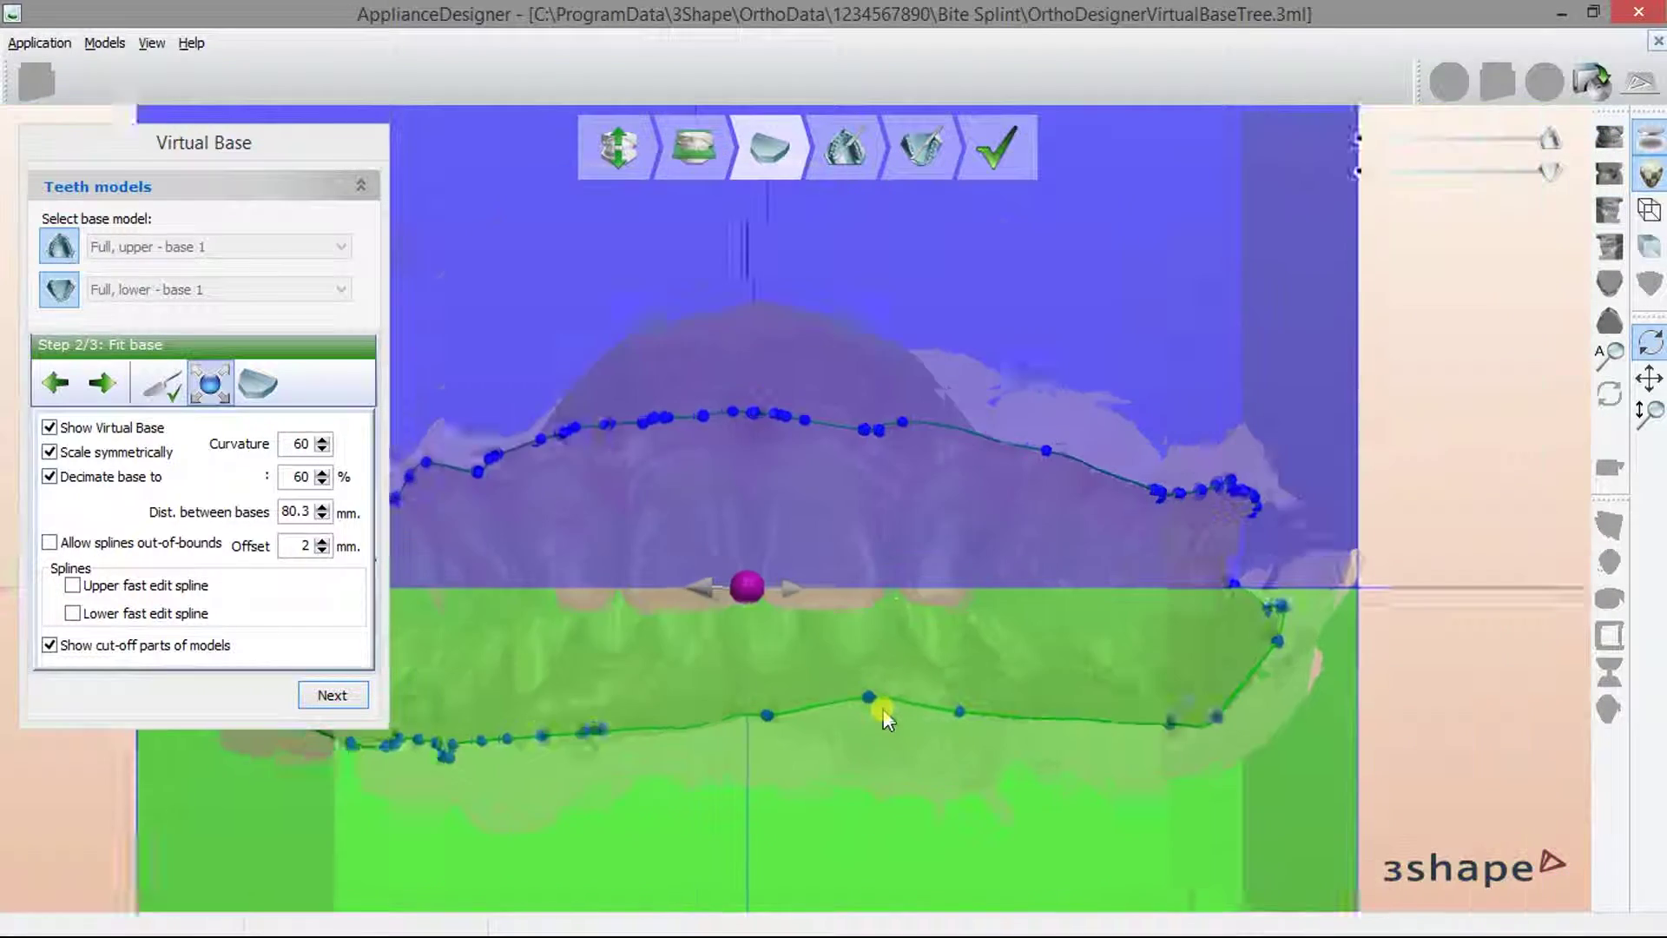
middle_click_drag(884, 711, 926, 527)
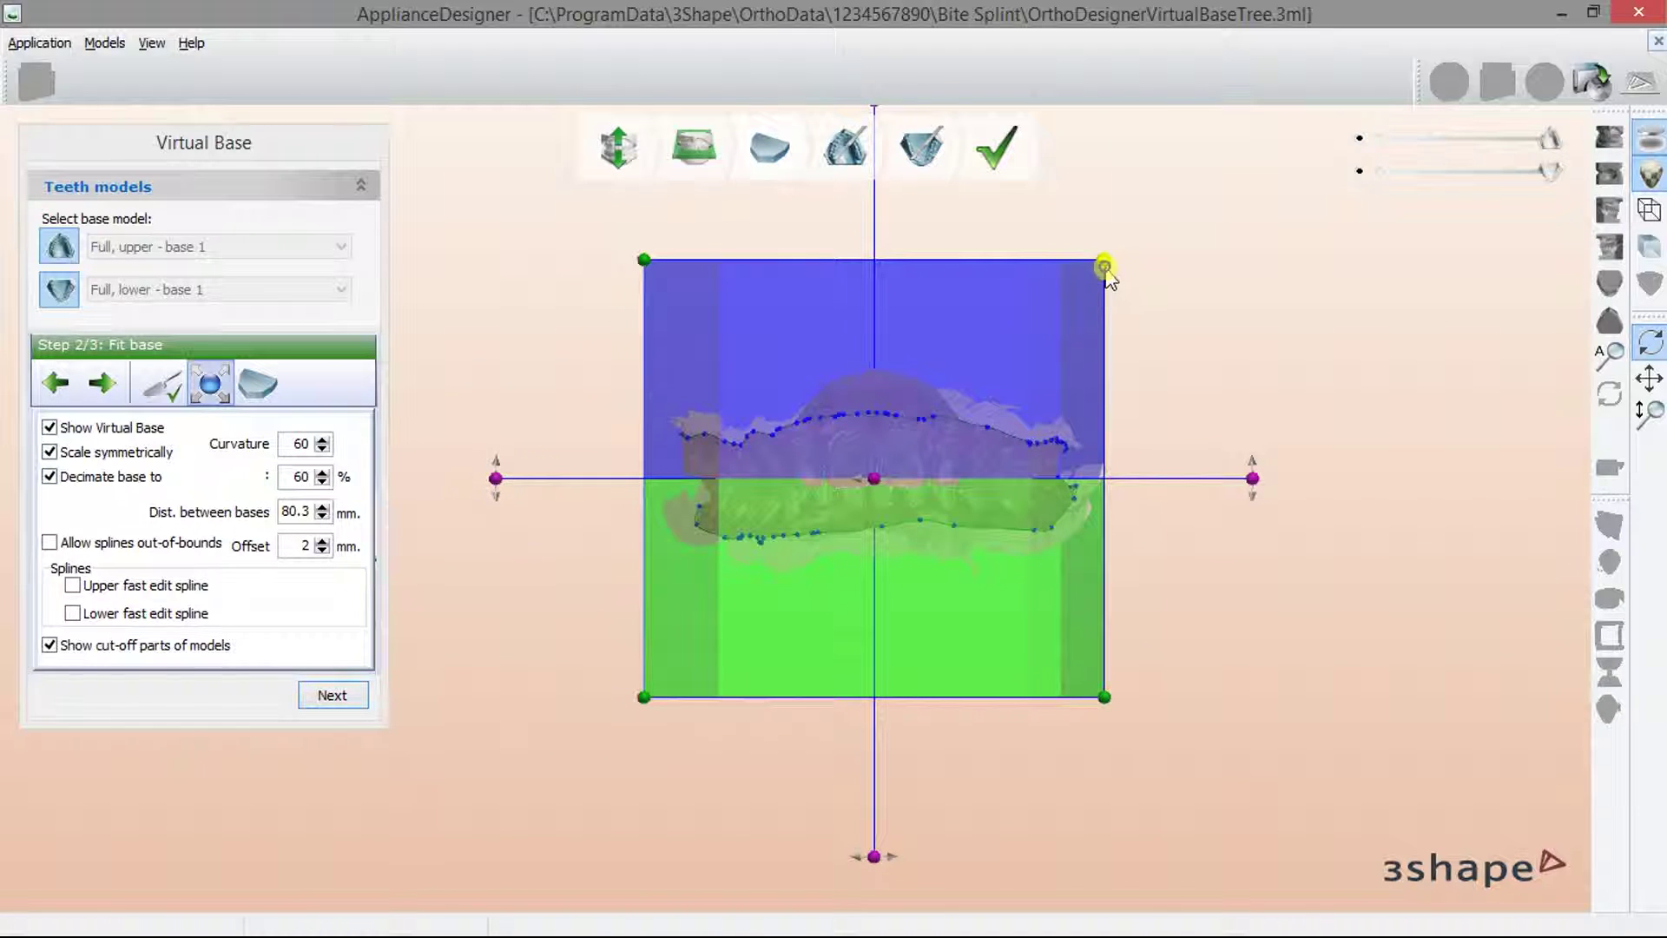
left_click_drag(1103, 265, 1044, 223)
right_click_drag(1229, 299, 1227, 506)
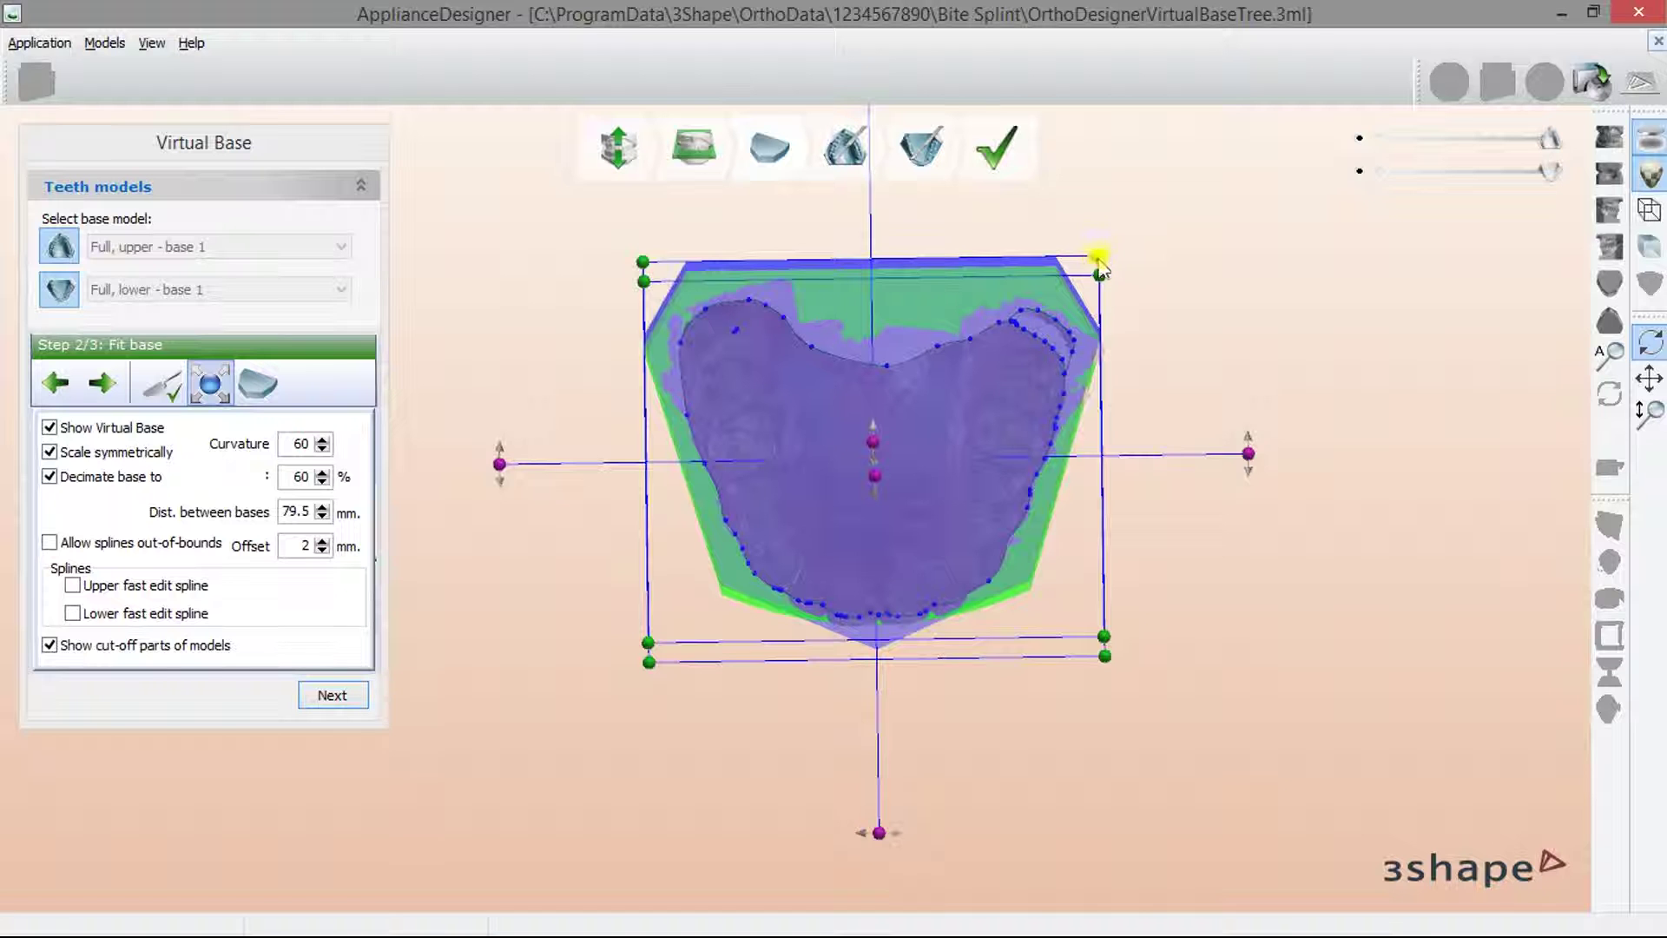
left_click_drag(1100, 265, 1127, 228)
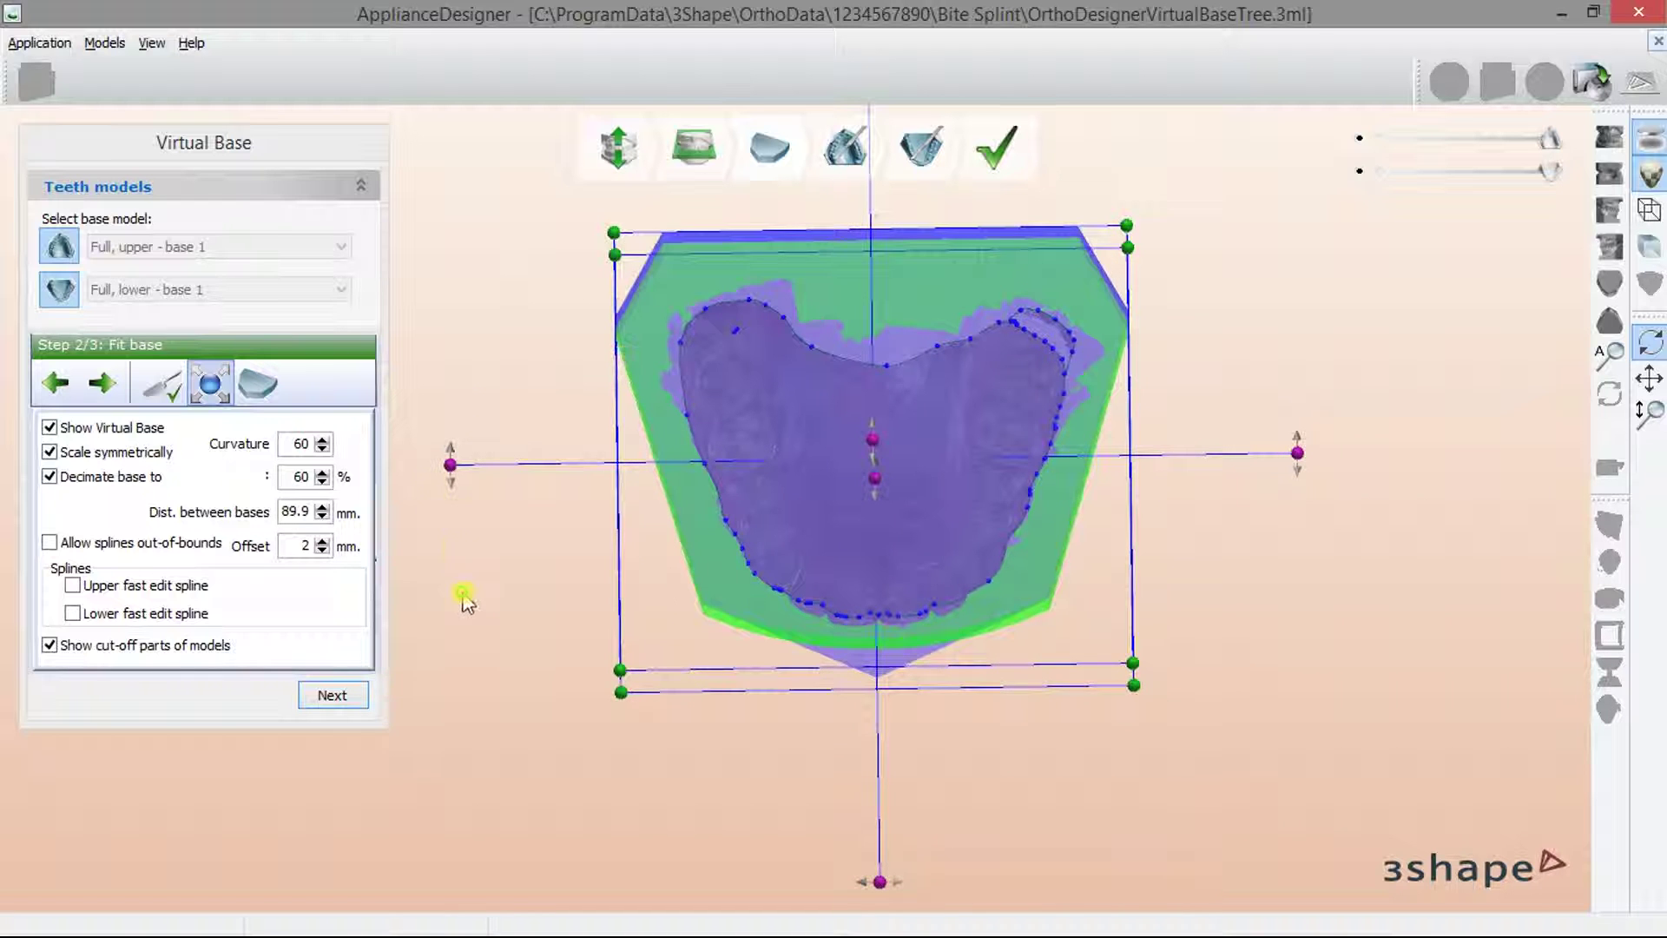
mouse_move(465, 599)
right_mouse_down()
mouse_move(558, 383)
mouse_move(688, 421)
right_mouse_up()
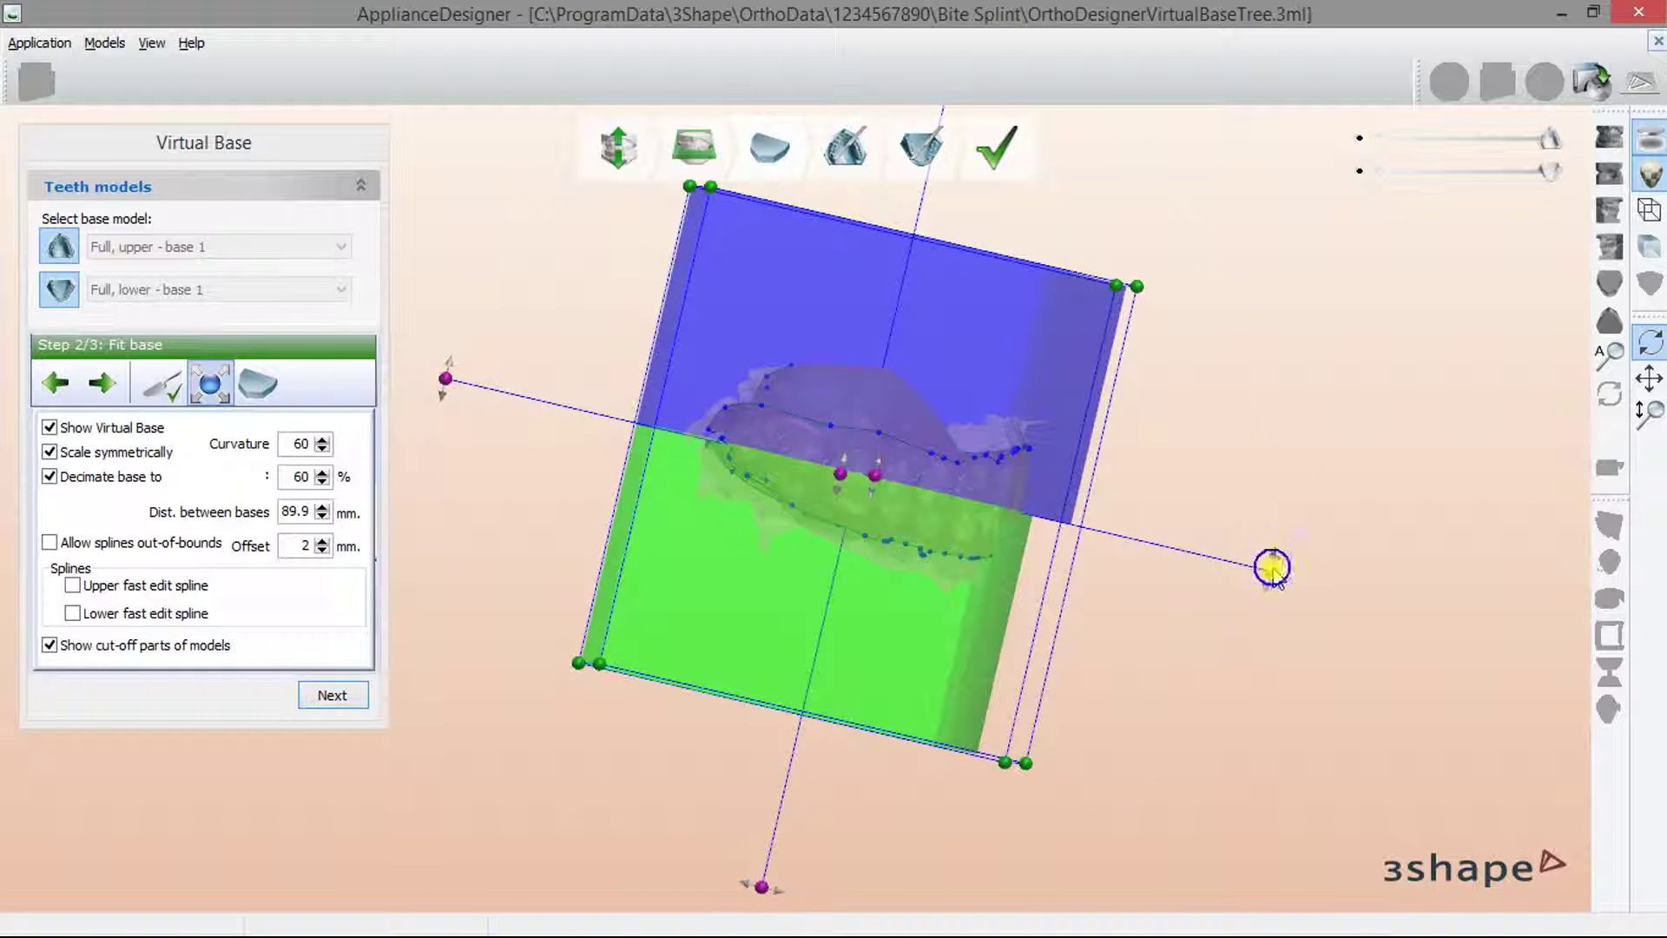
left_click_drag(1265, 571, 1270, 568)
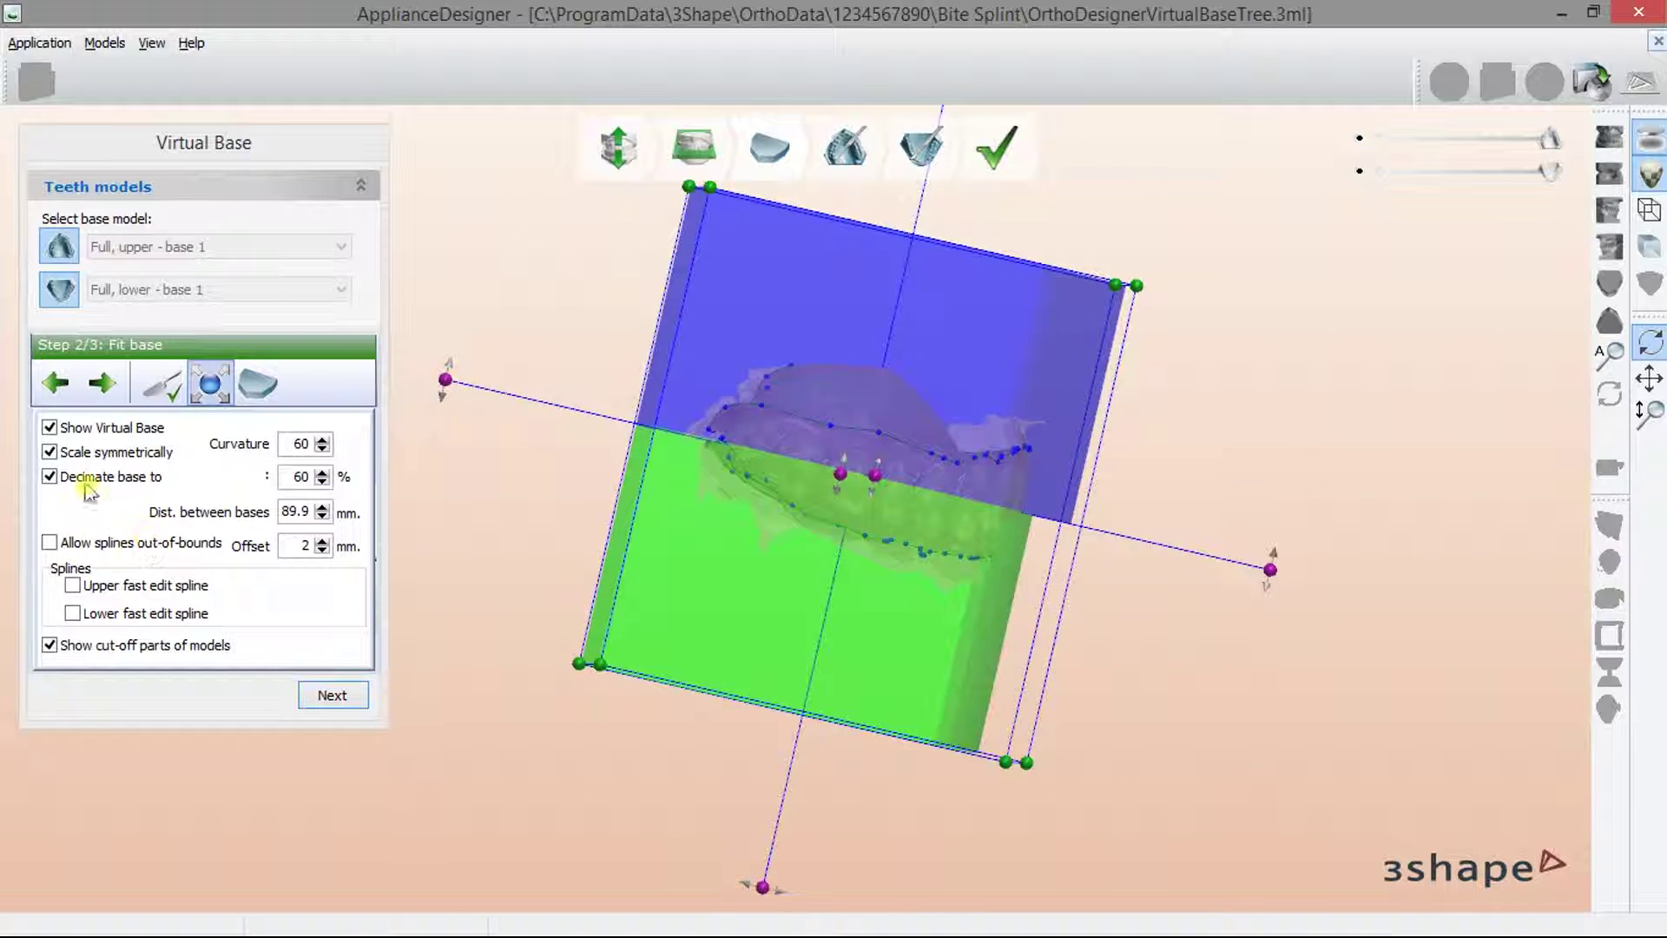
Step: Turn off symmetric scaling and set the distance between bases to 80.9 mm, decimation 50%
left_click(49, 452)
type("50")
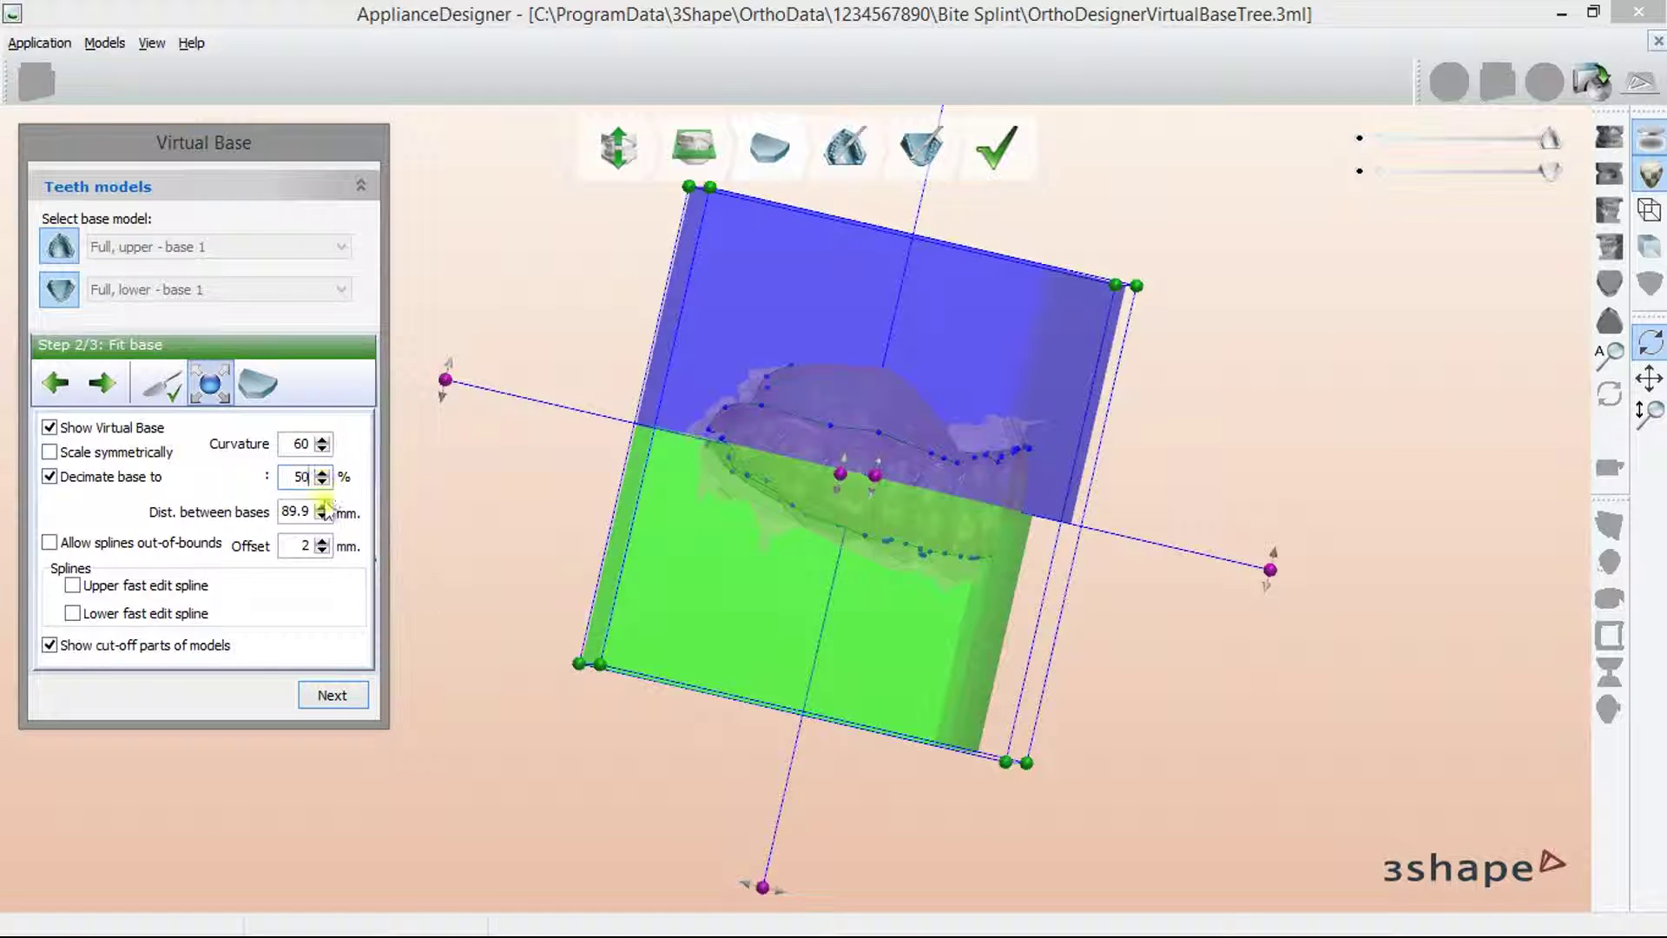
left_click(323, 516)
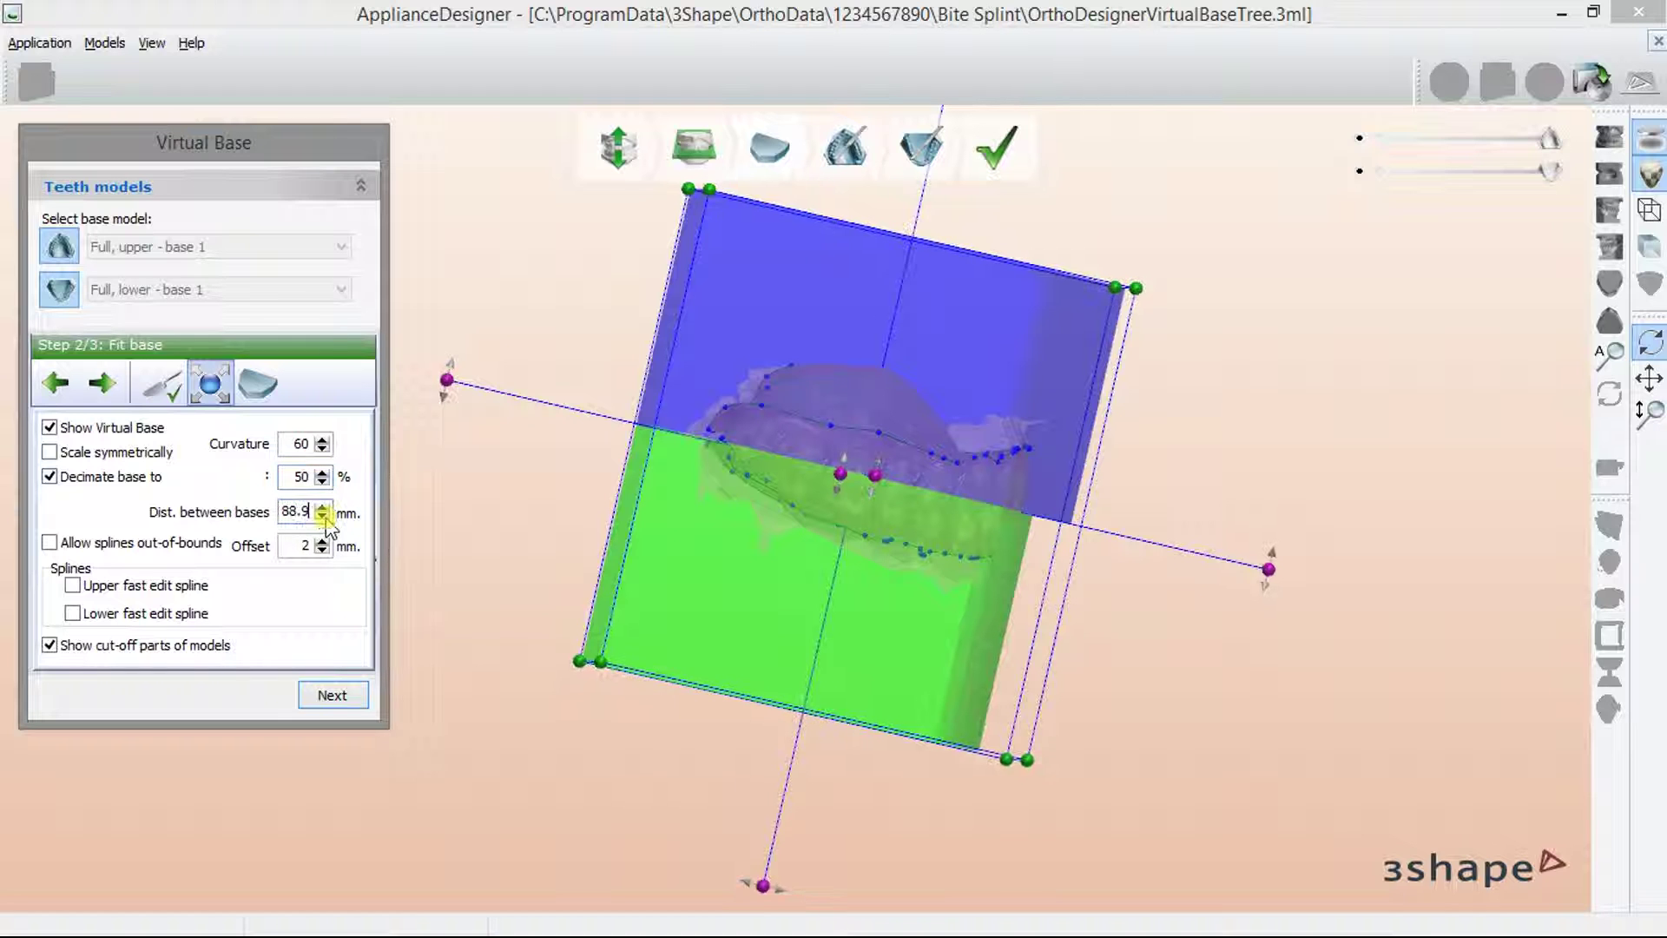
left_click(325, 521)
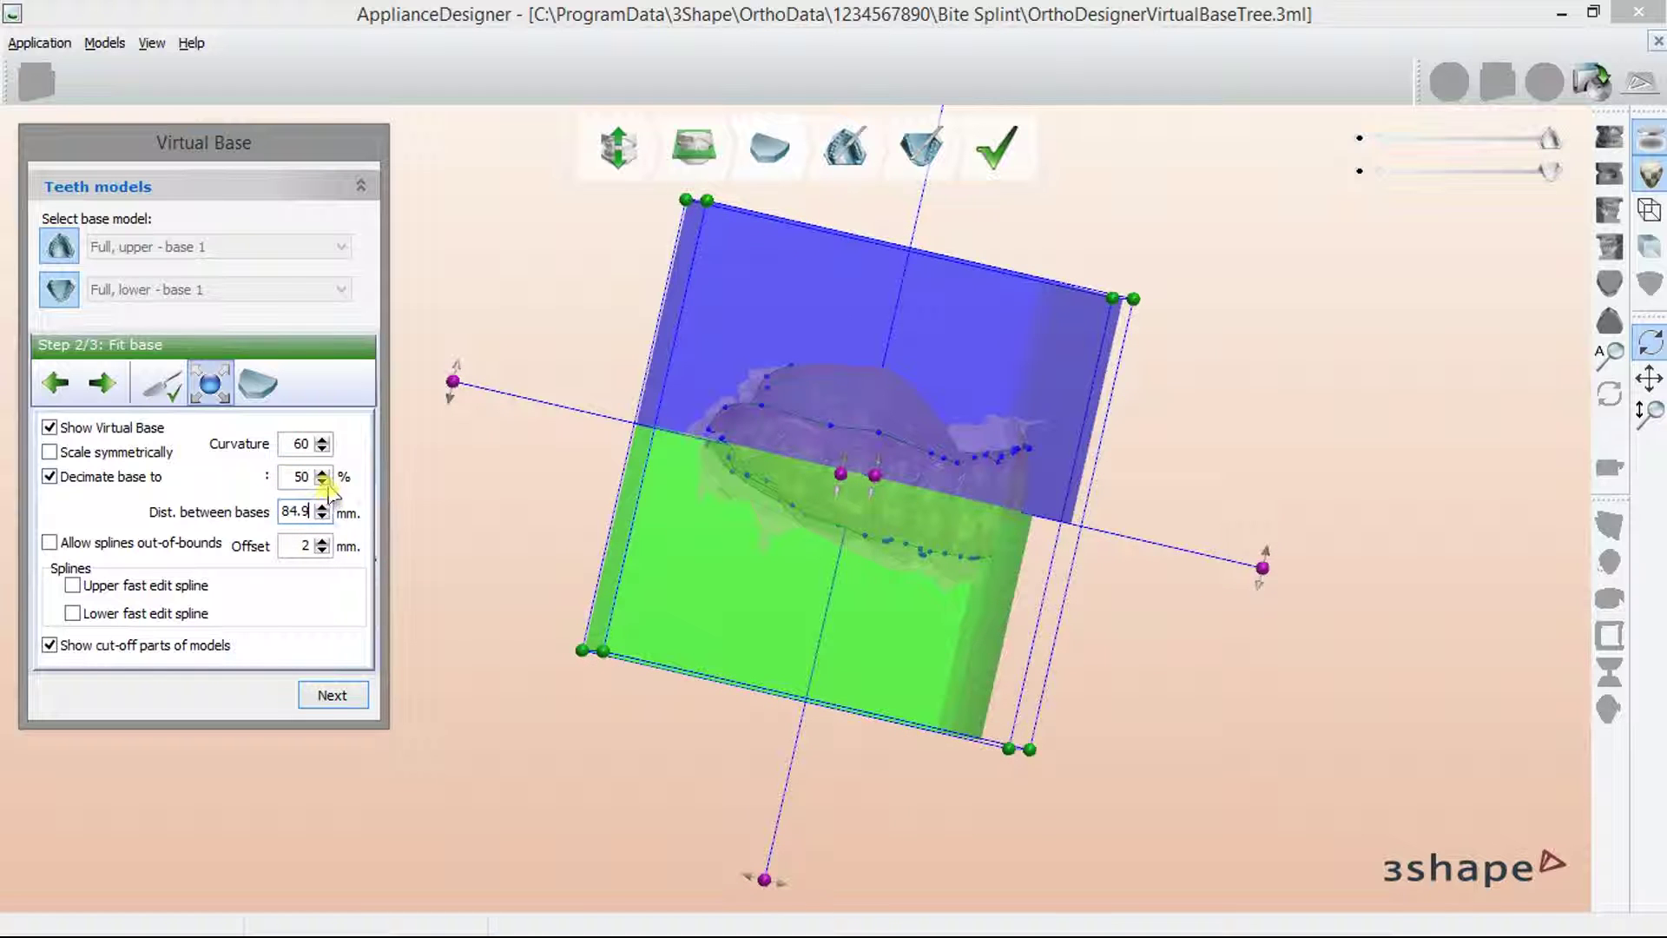
left_click(323, 507)
left_click(322, 508)
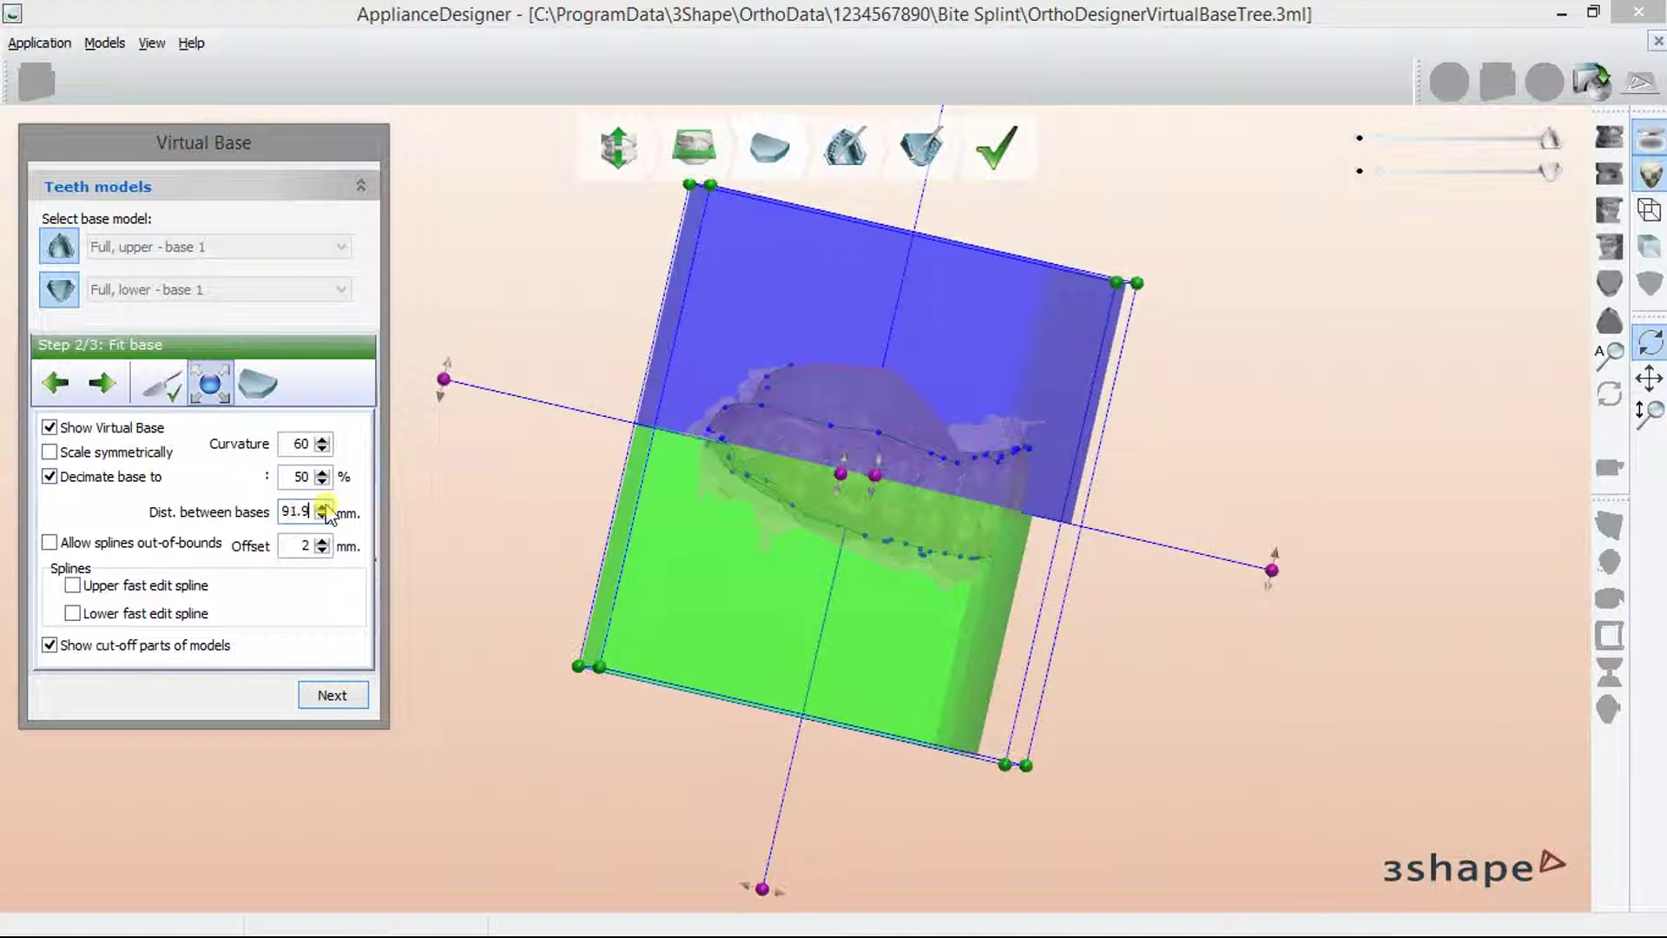
left_click(322, 507)
left_click(322, 507)
left_click(322, 517)
left_click(321, 517)
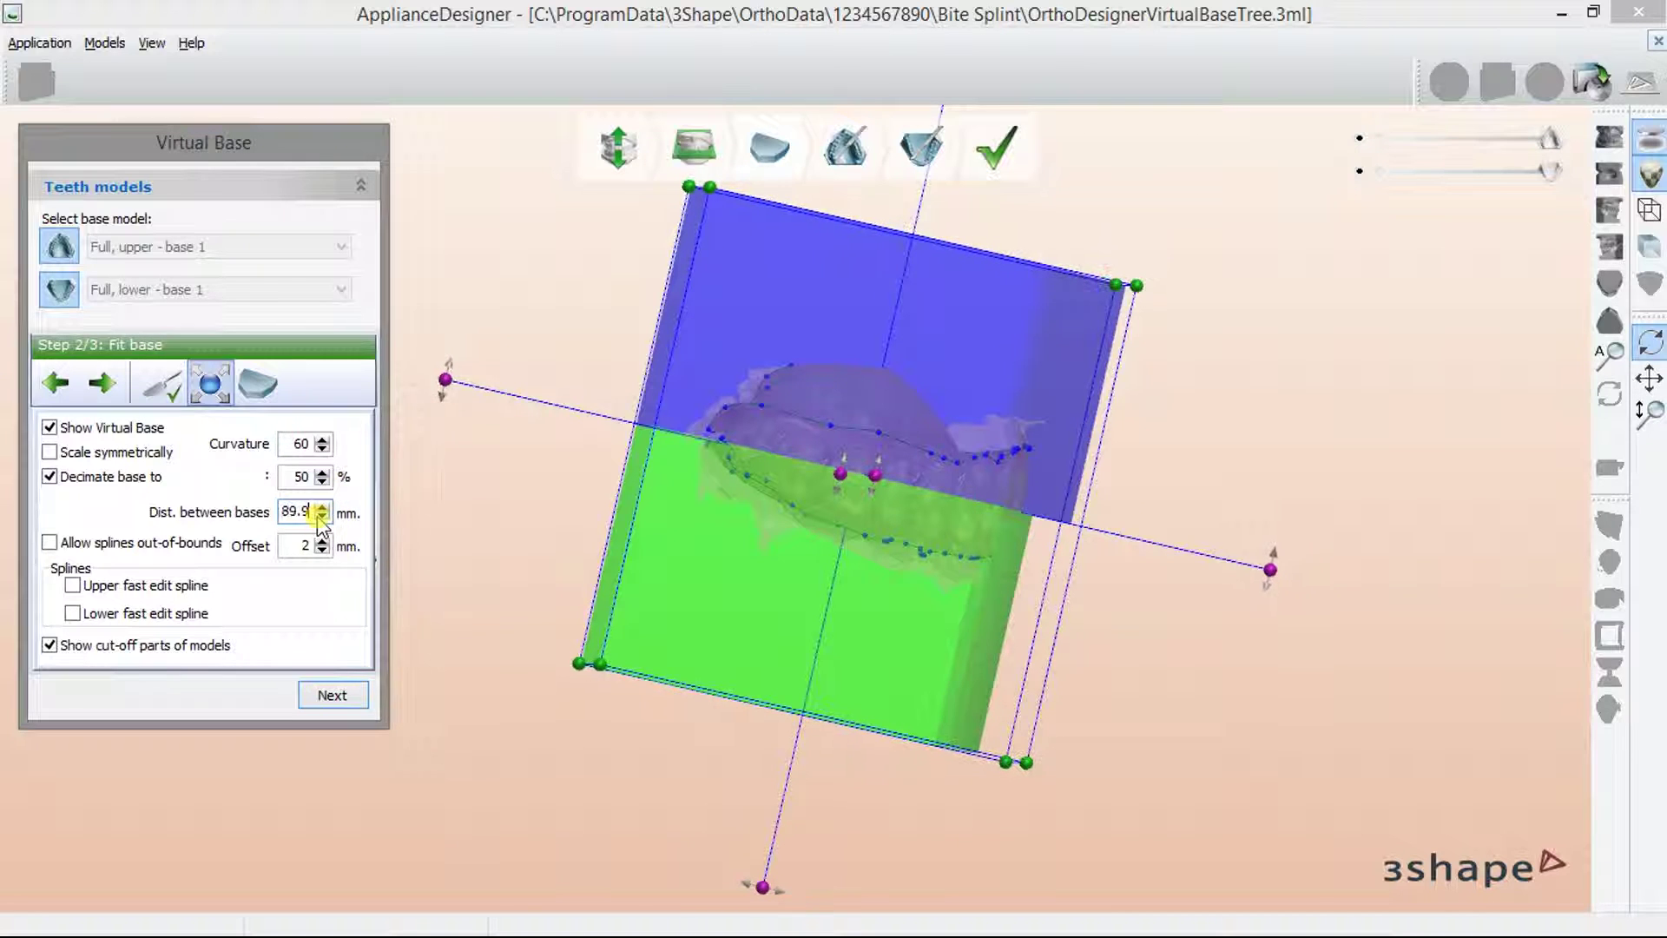
double_click(321, 517)
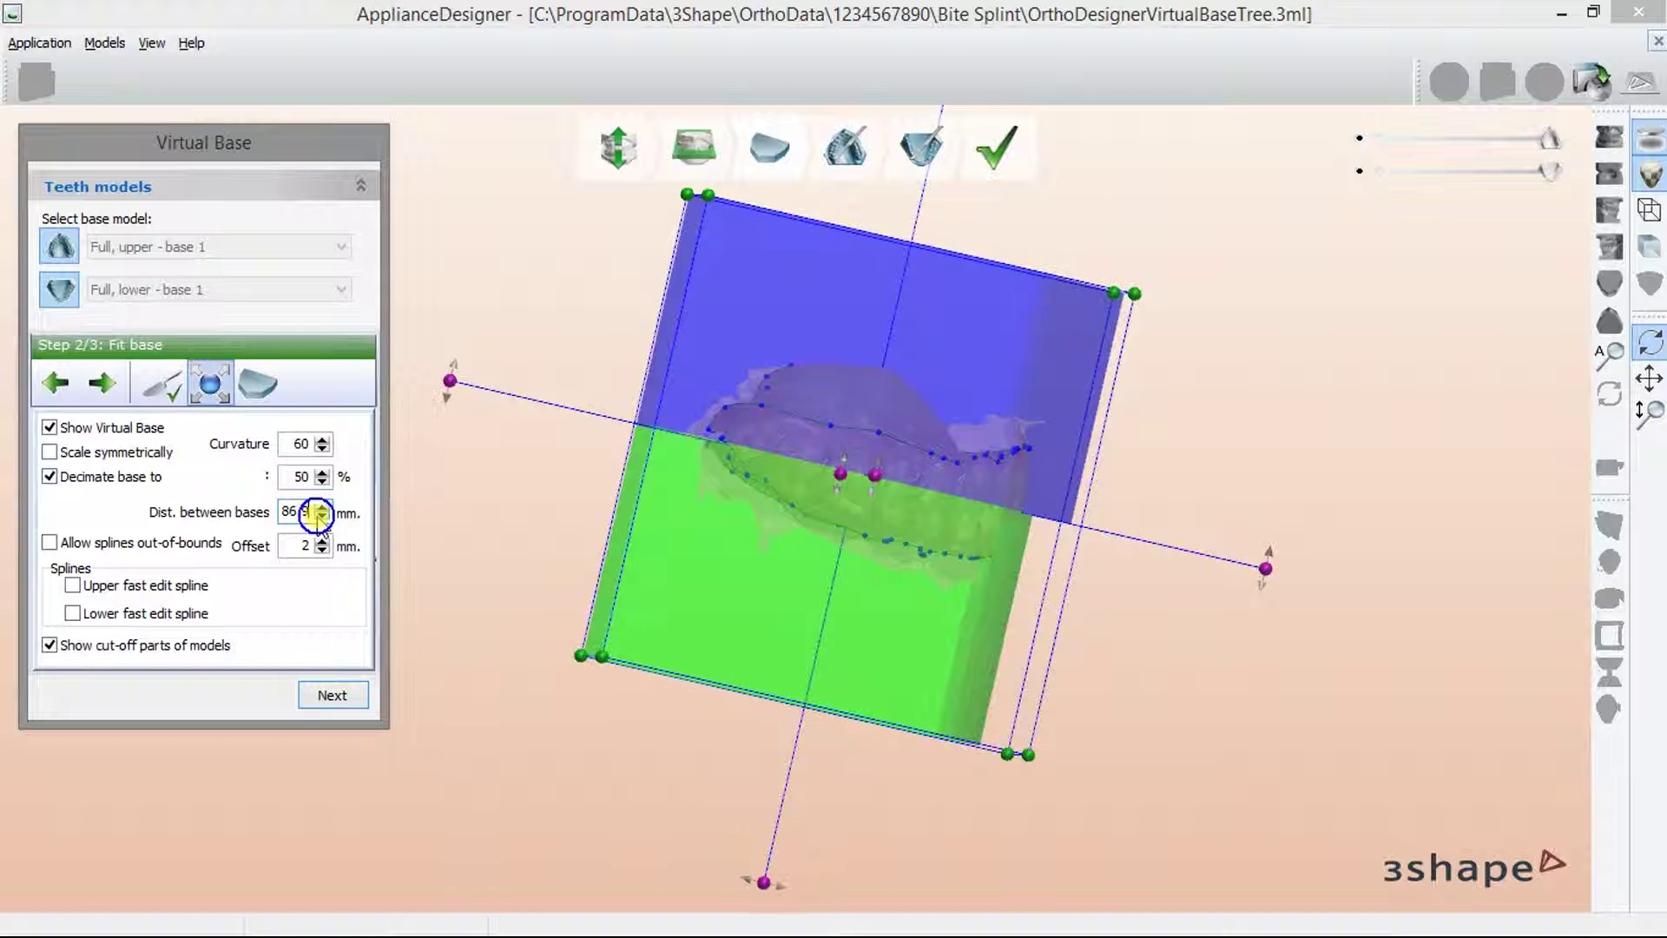
left_click(321, 518)
double_click(321, 517)
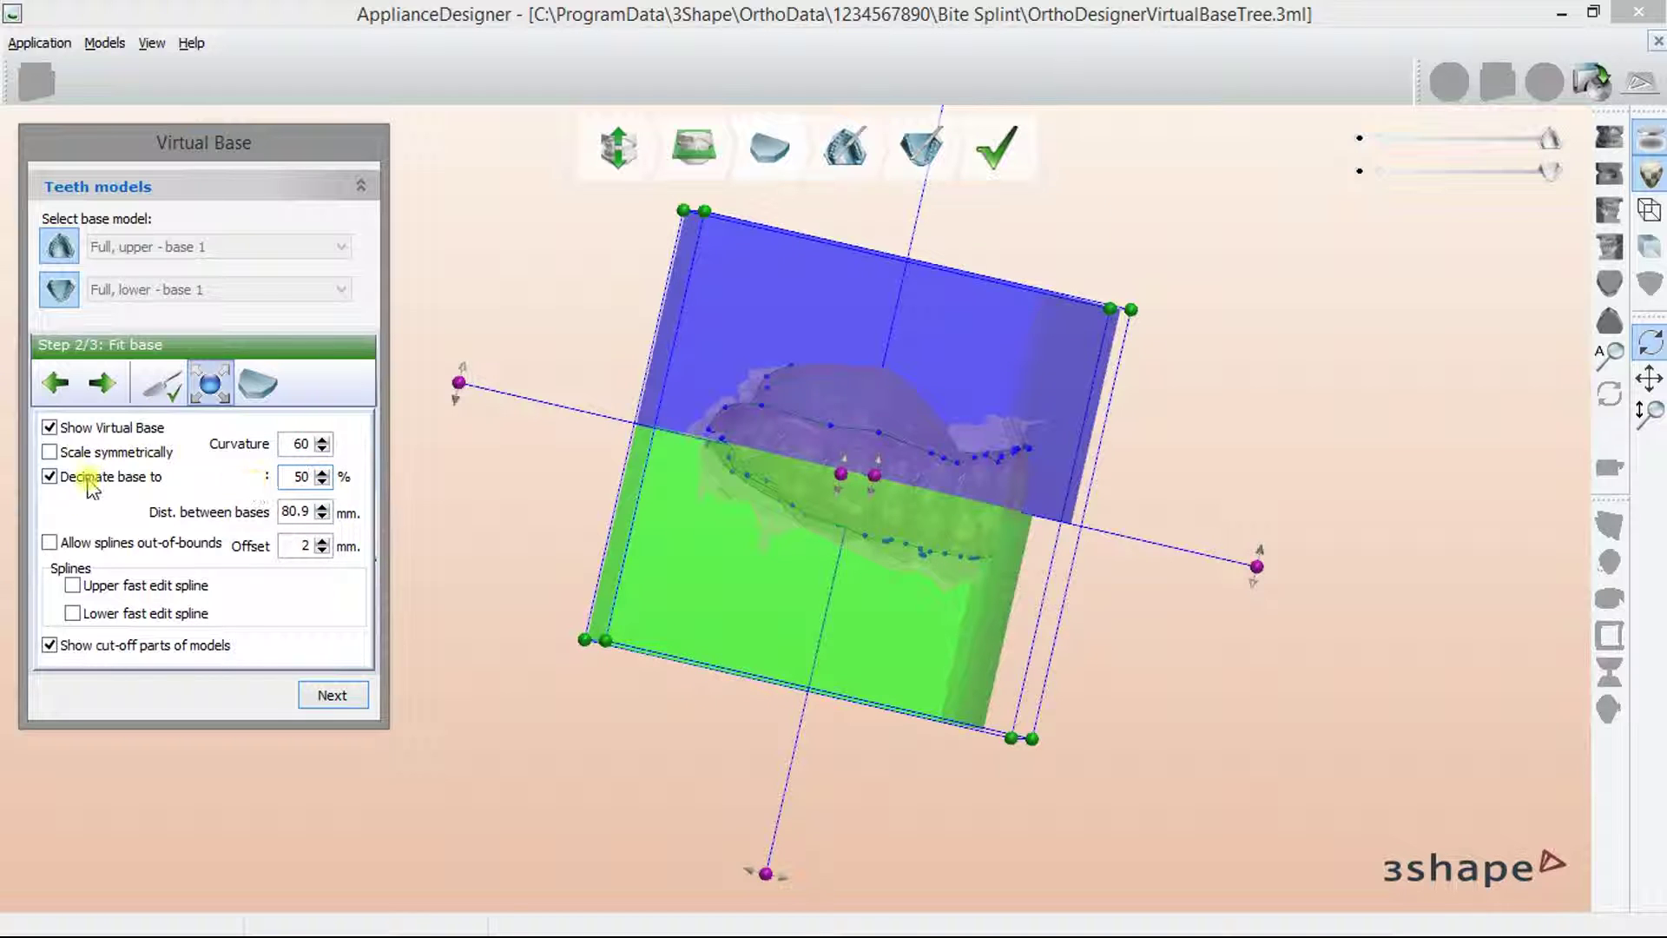
Step: Allow splines outside bounds, reshape the base box corners, and lower curvature to 50
left_click(49, 543)
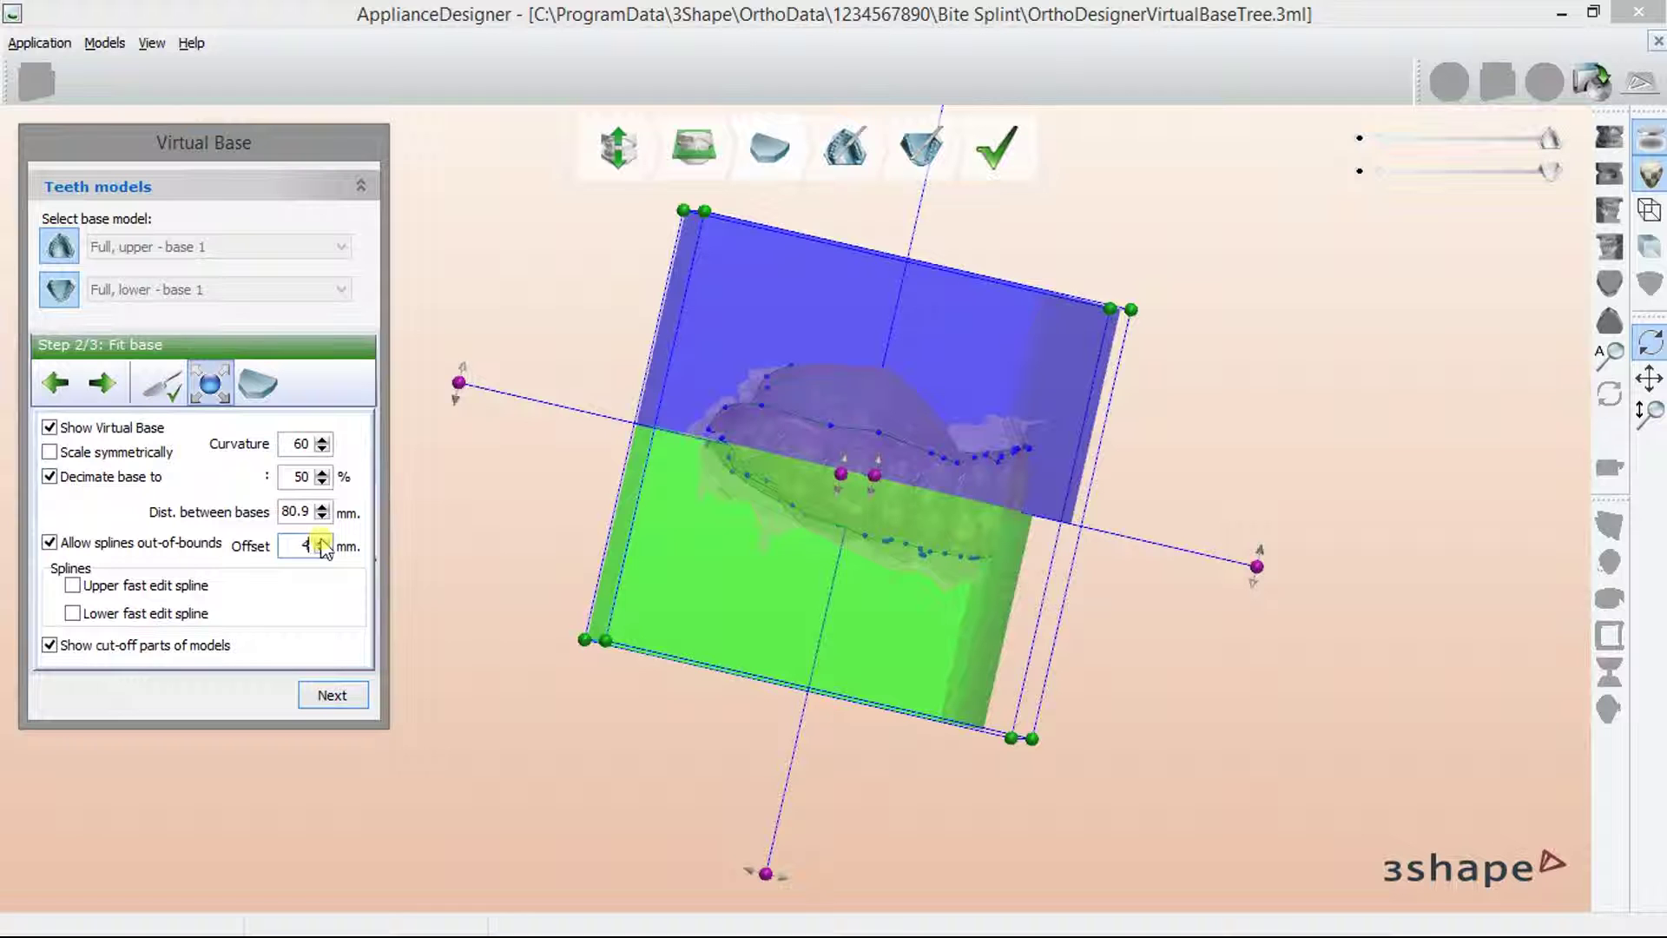
right_click_drag(1031, 439, 1008, 373)
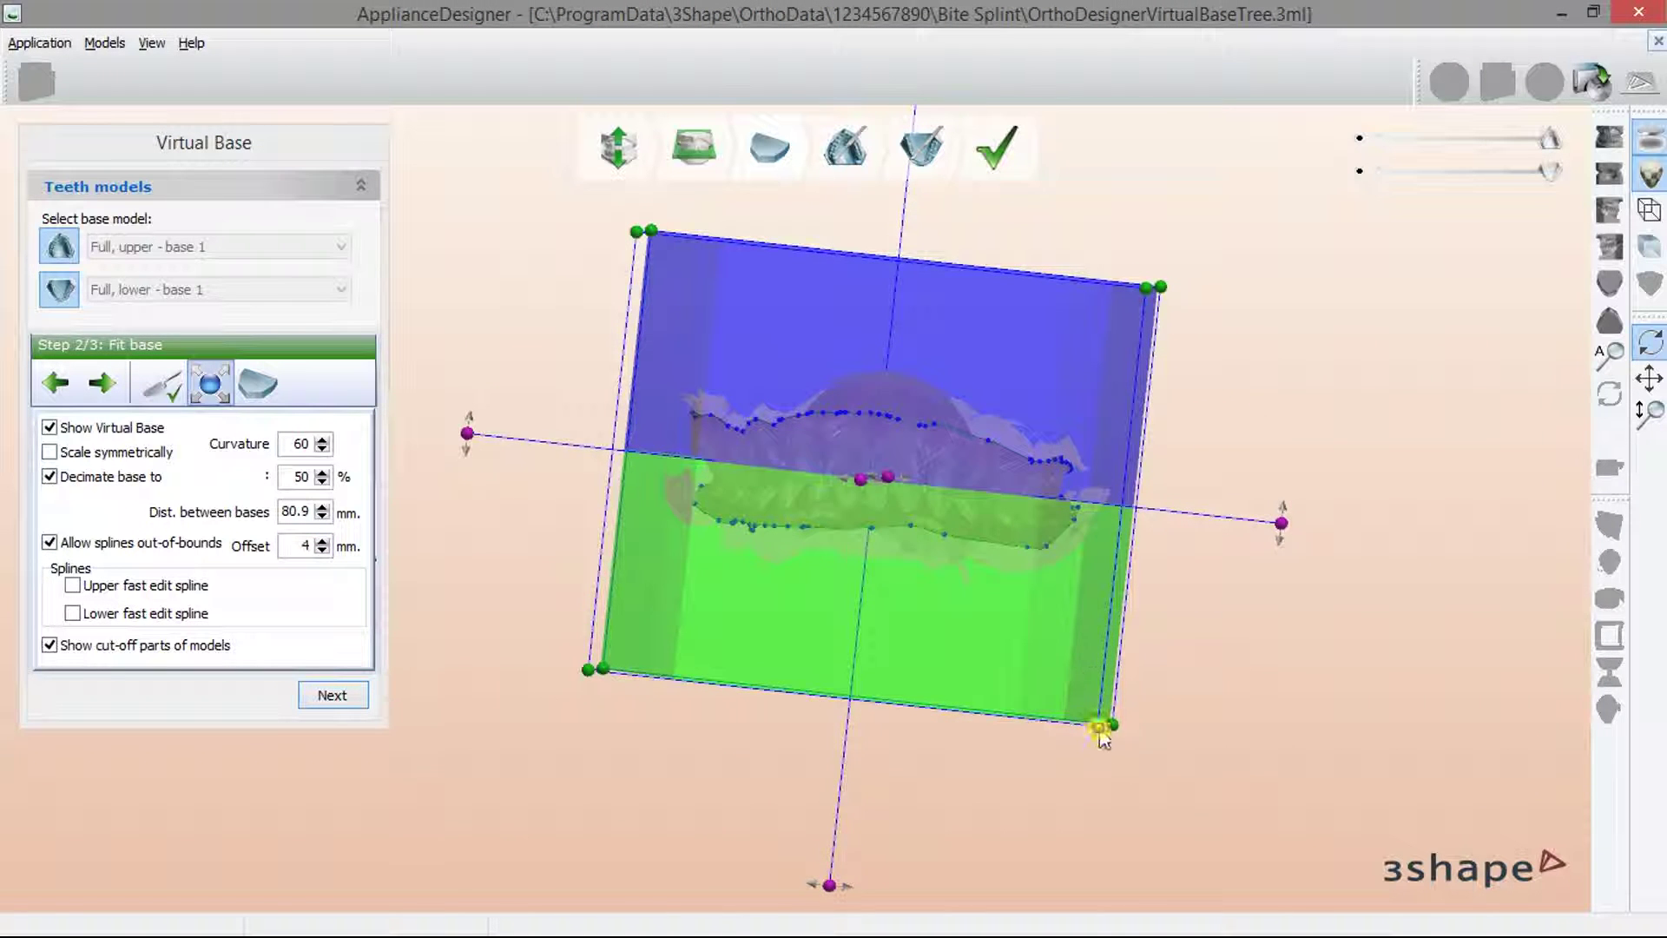
left_click_drag(1101, 734, 1117, 748)
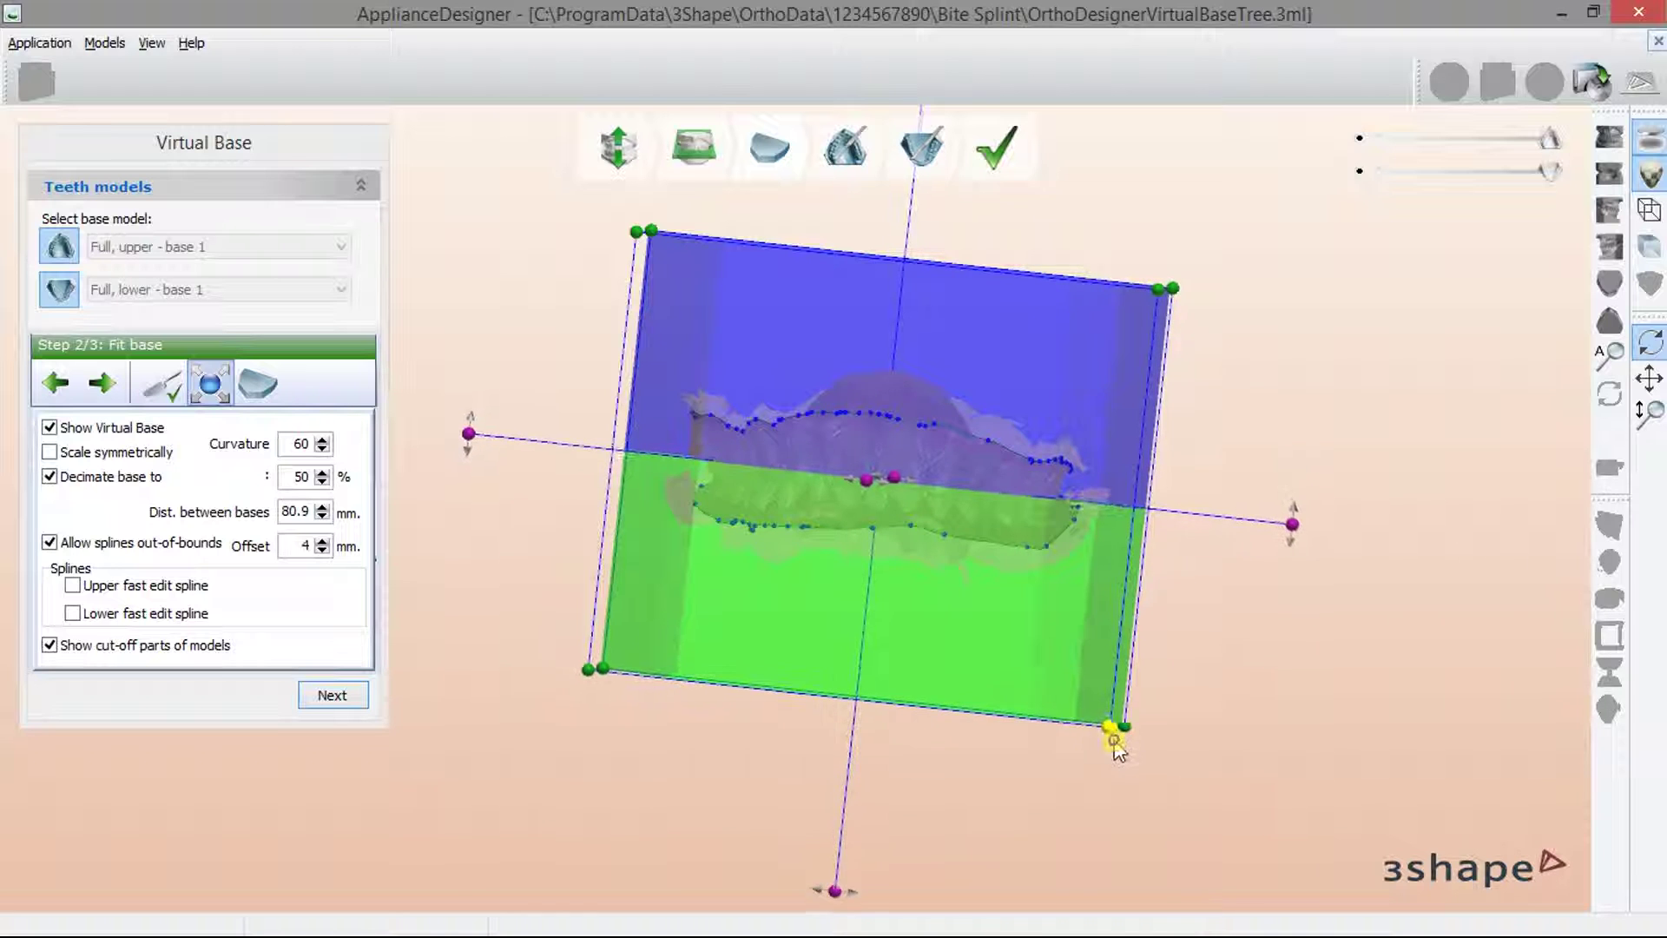
left_click_drag(1165, 288, 1159, 349)
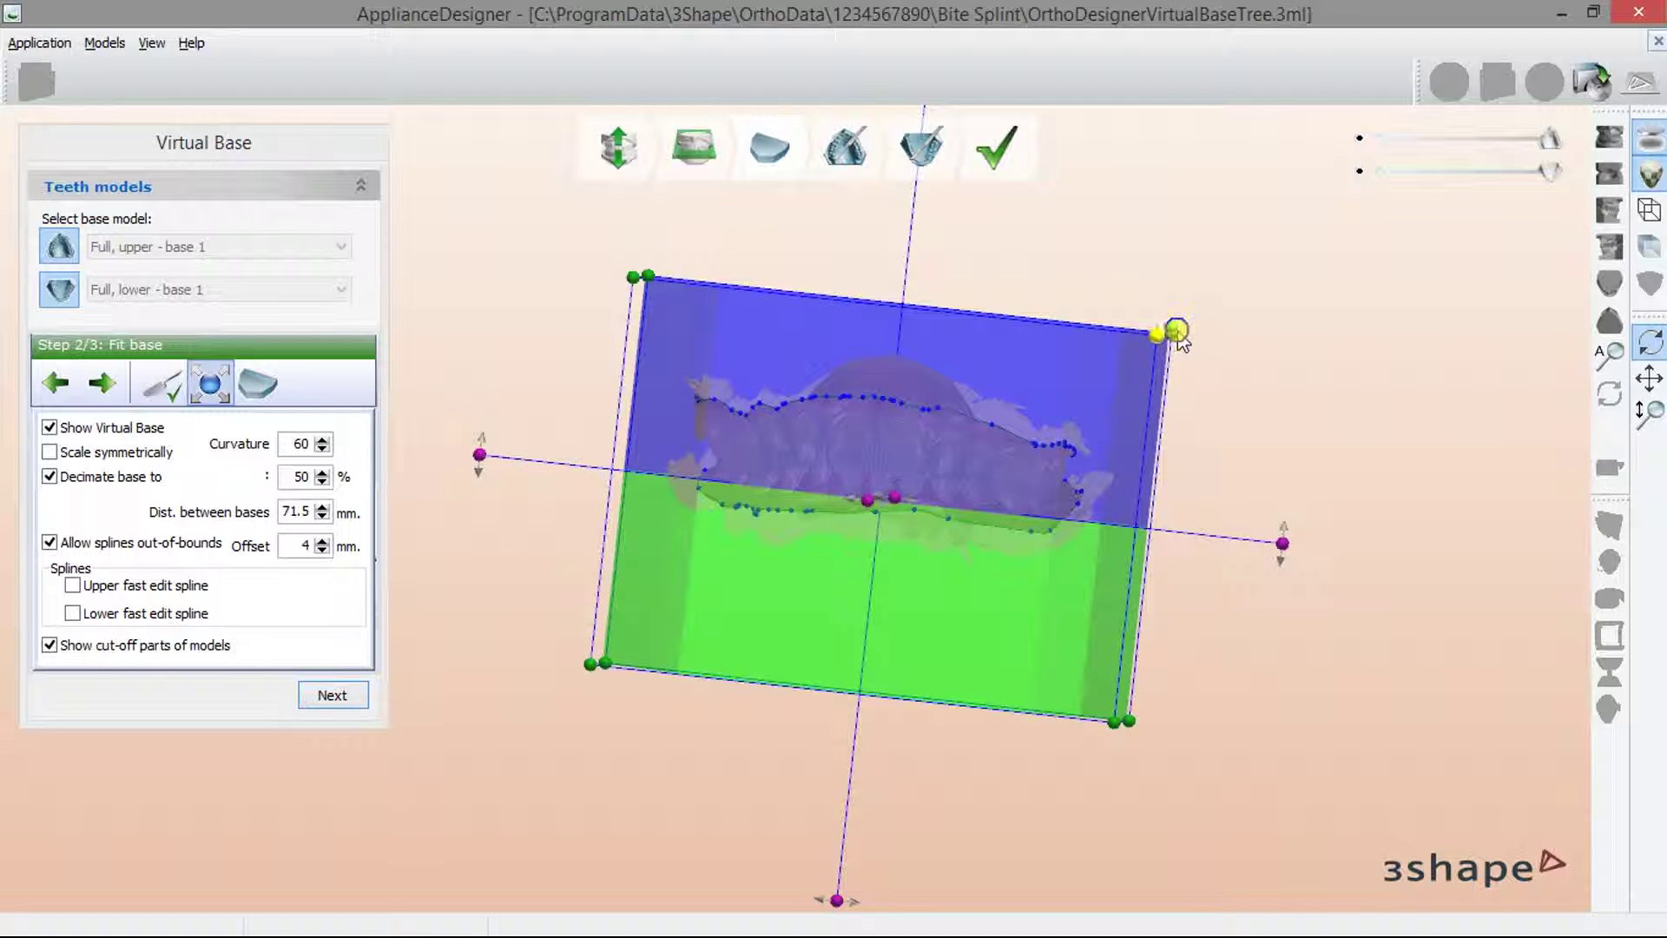
left_click_drag(1177, 333, 1155, 277)
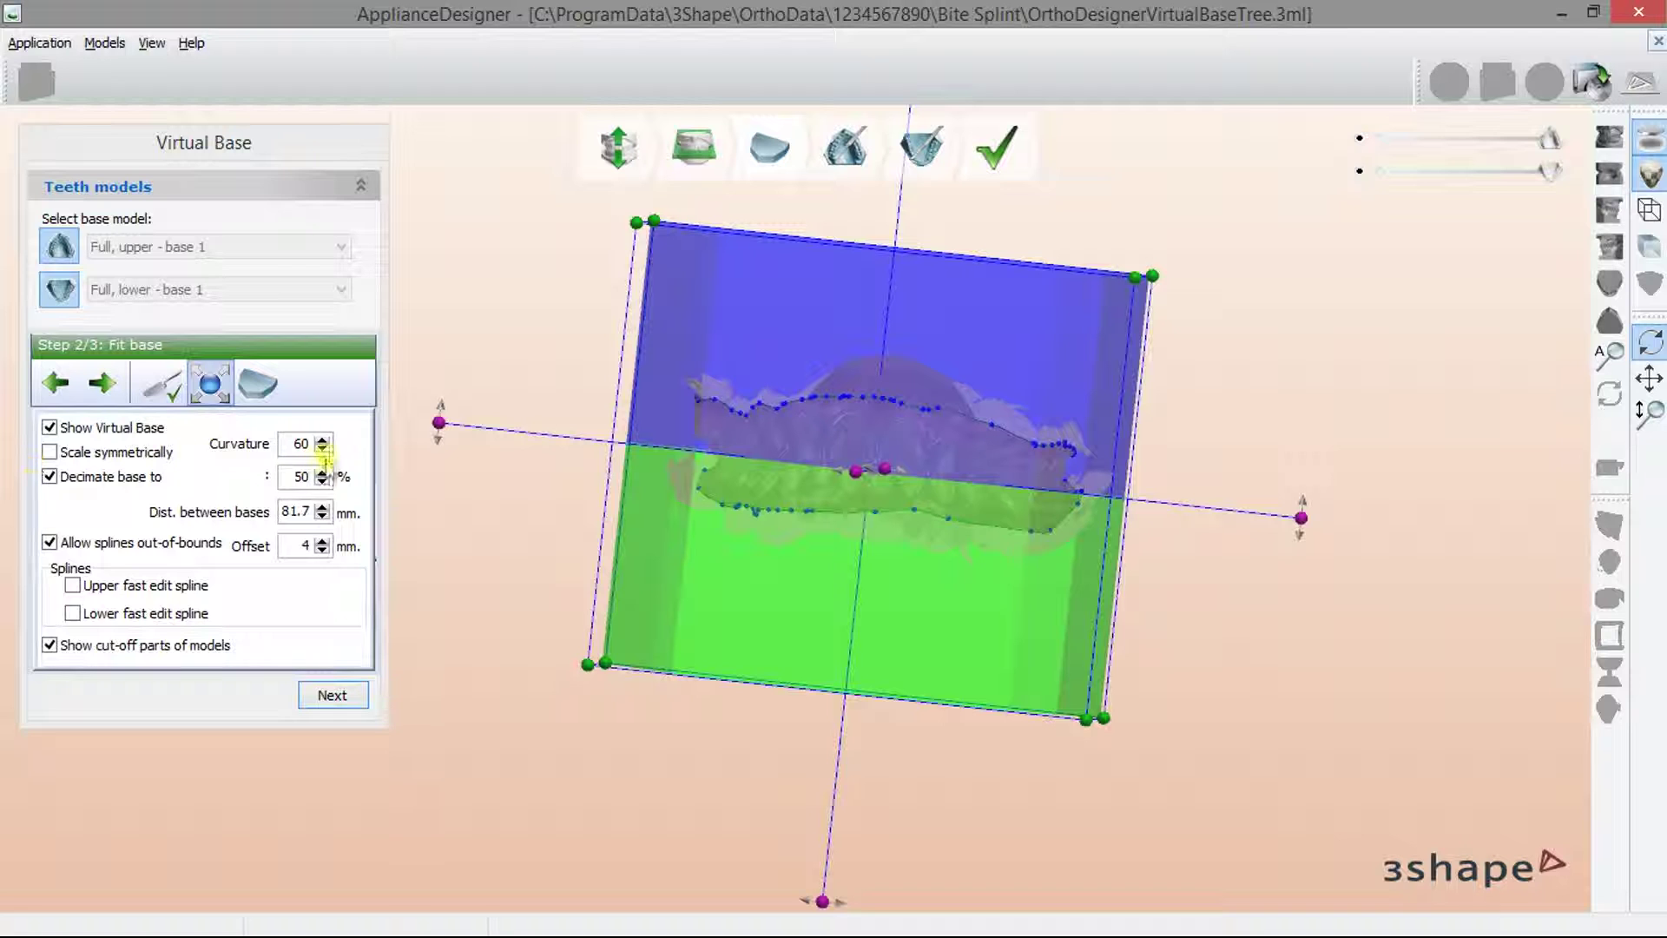
left_click(322, 450)
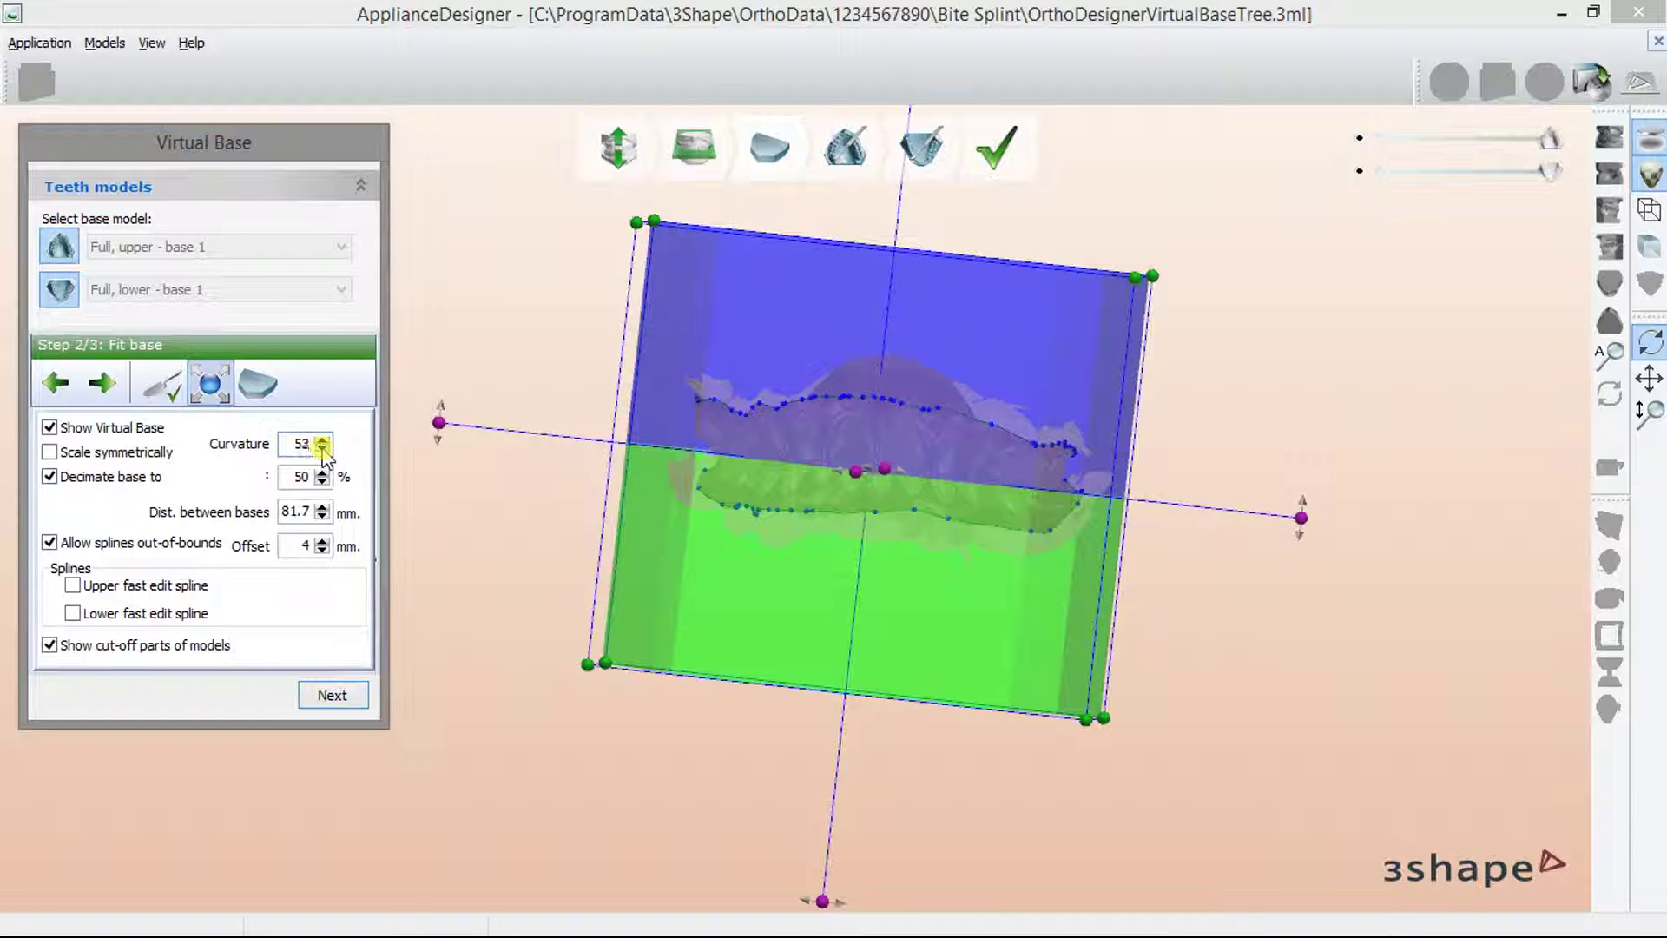
left_click(322, 448)
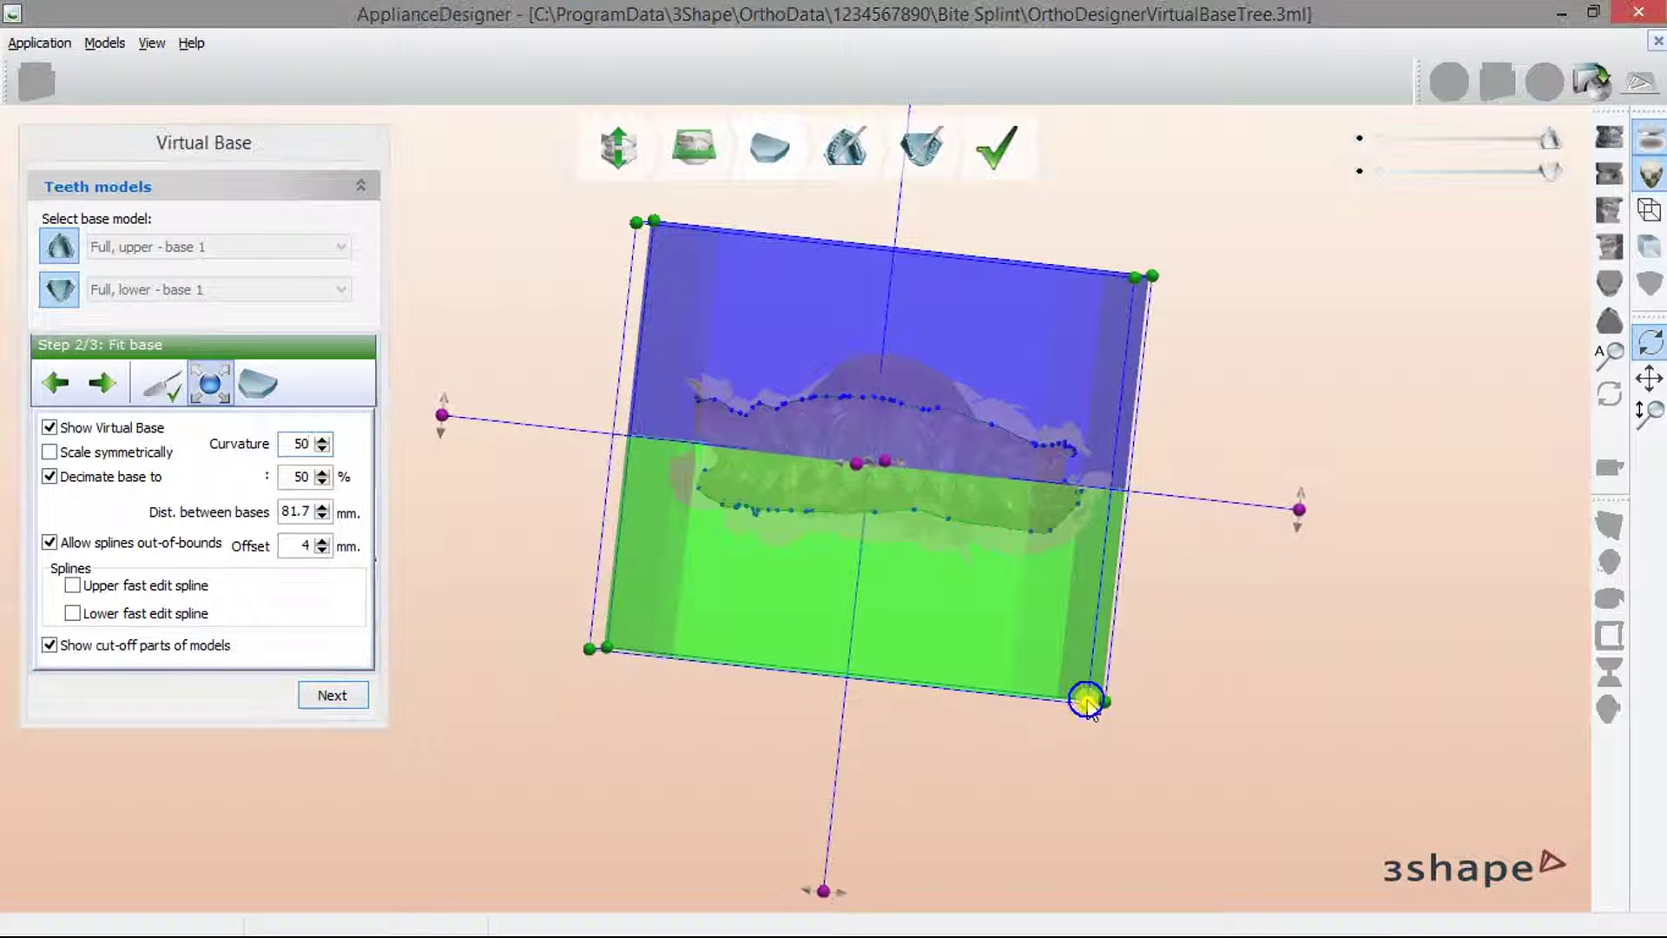
left_click_drag(1089, 719, 1087, 704)
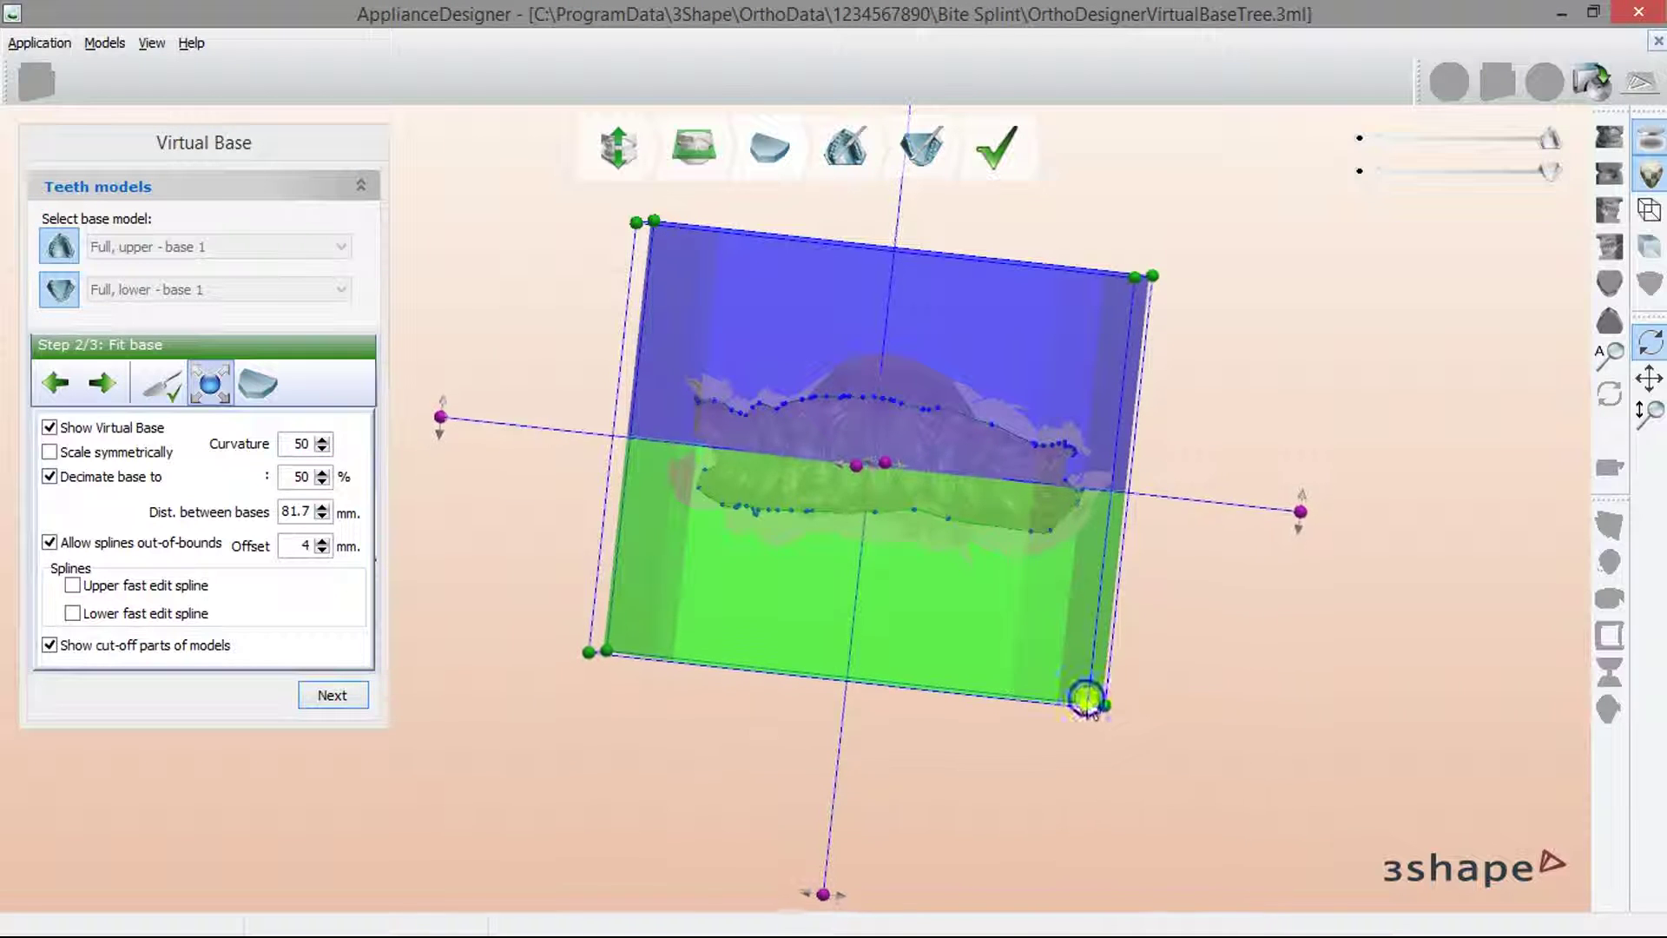
Step: Turn off splines outside bounds and set the distance between bases to 70.5 mm
left_click(48, 543)
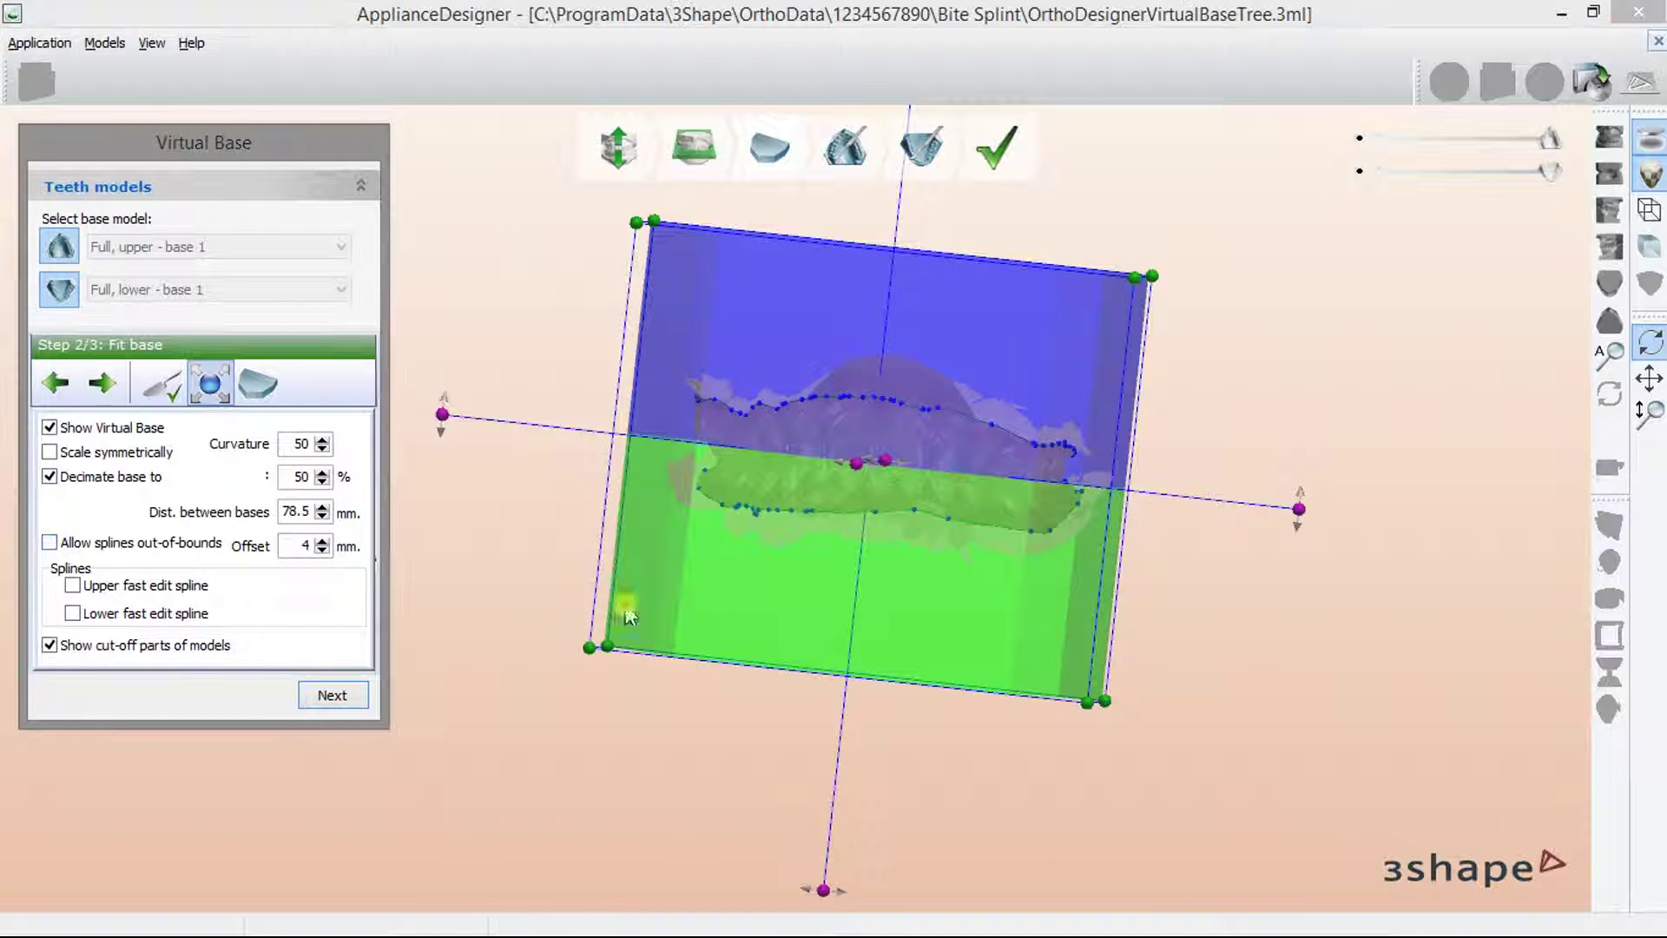
left_click(322, 510)
left_click(322, 518)
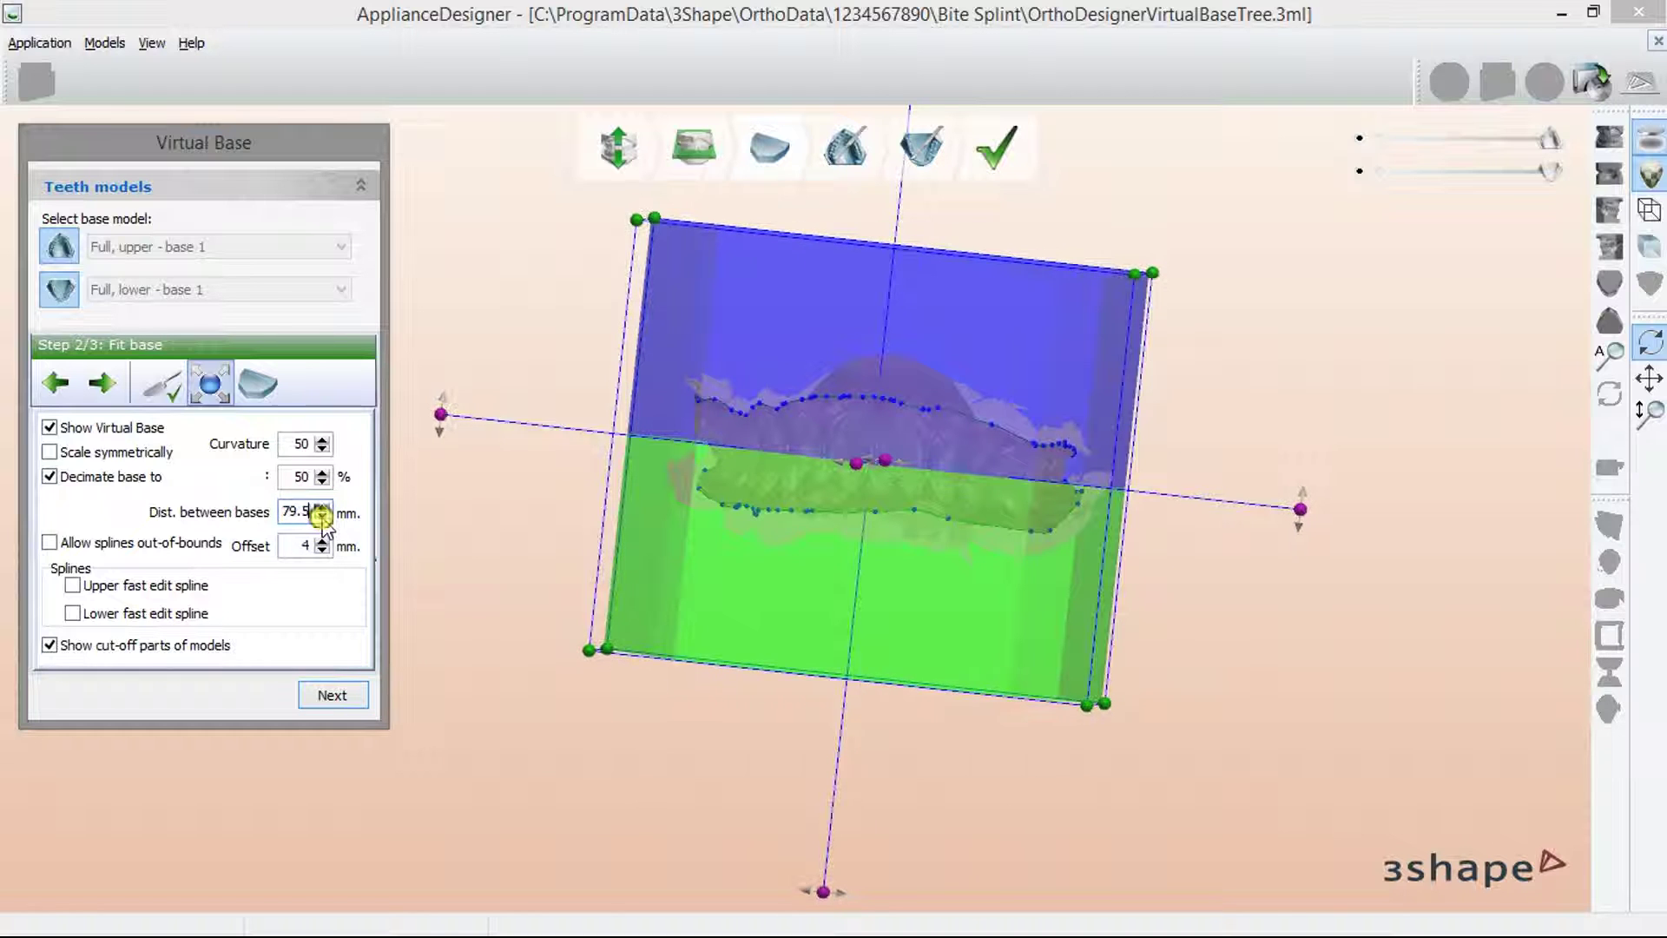
left_click(323, 518)
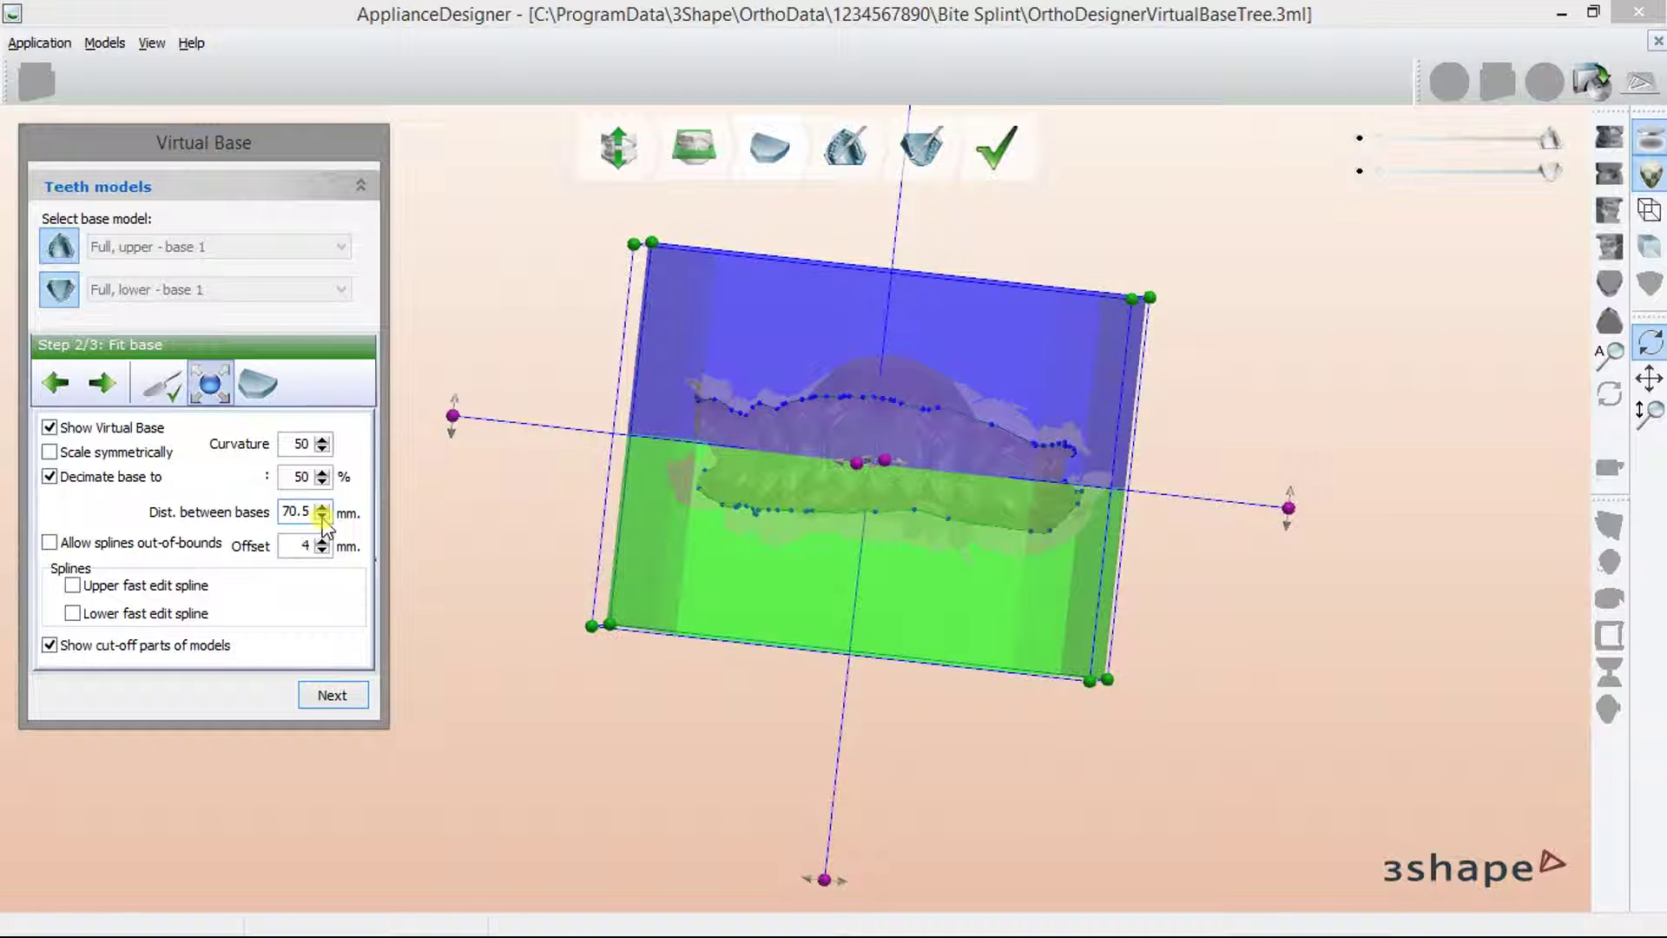
left_click(323, 518)
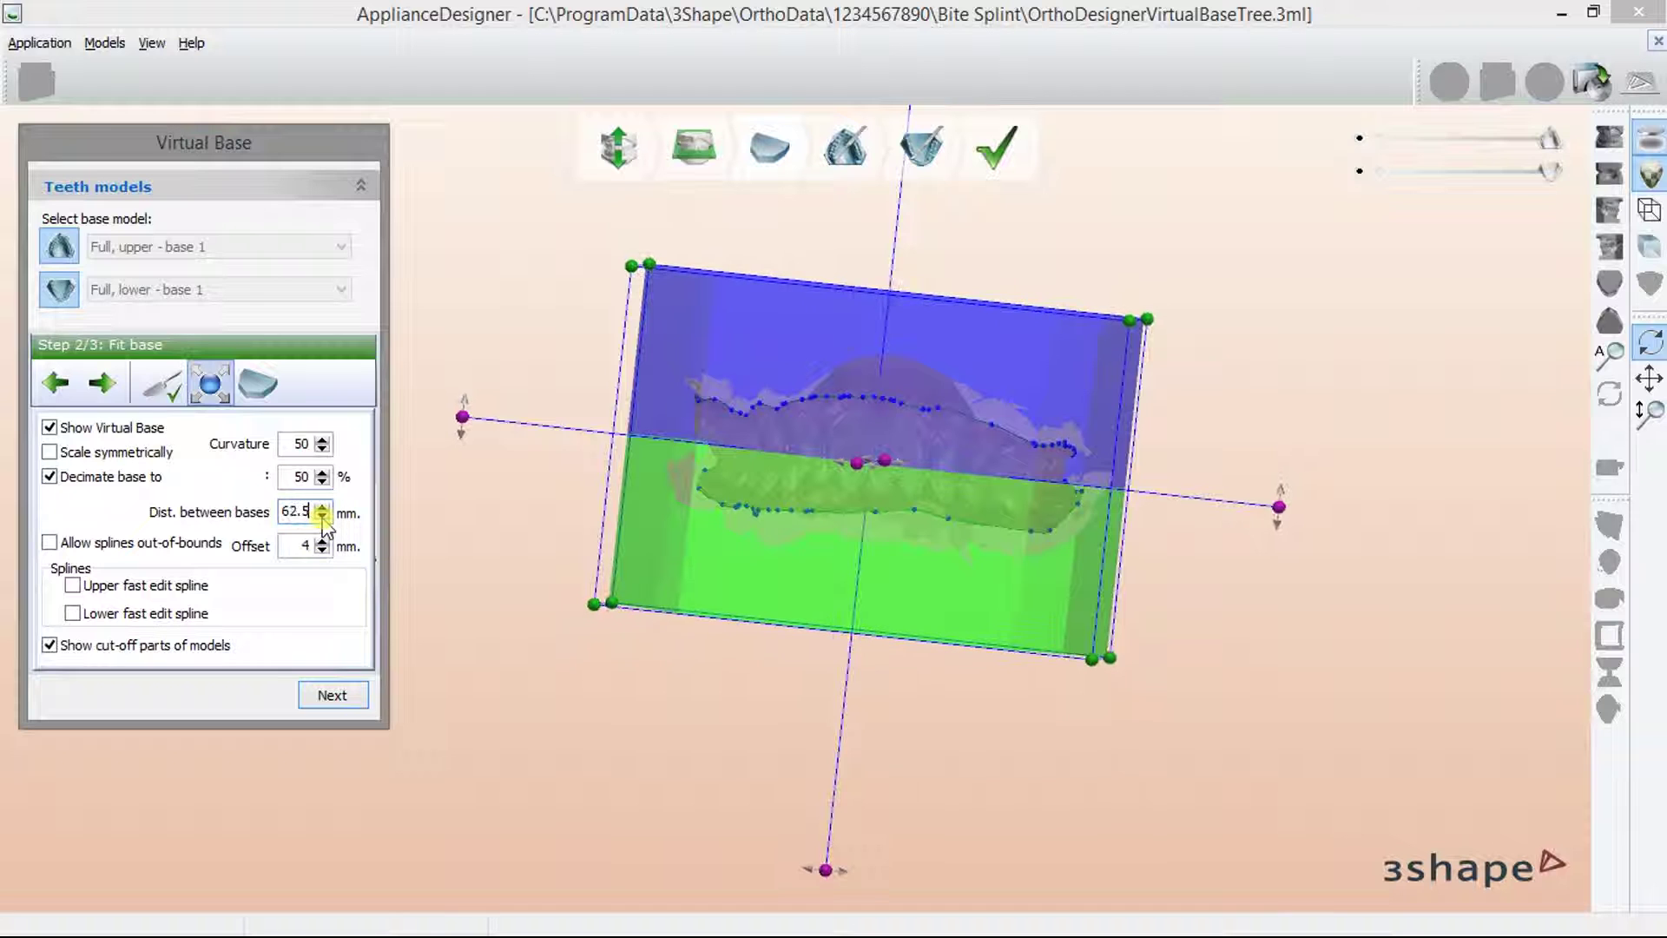
mouse_move(957, 547)
right_mouse_down()
mouse_move(1169, 570)
mouse_move(1083, 559)
right_mouse_up()
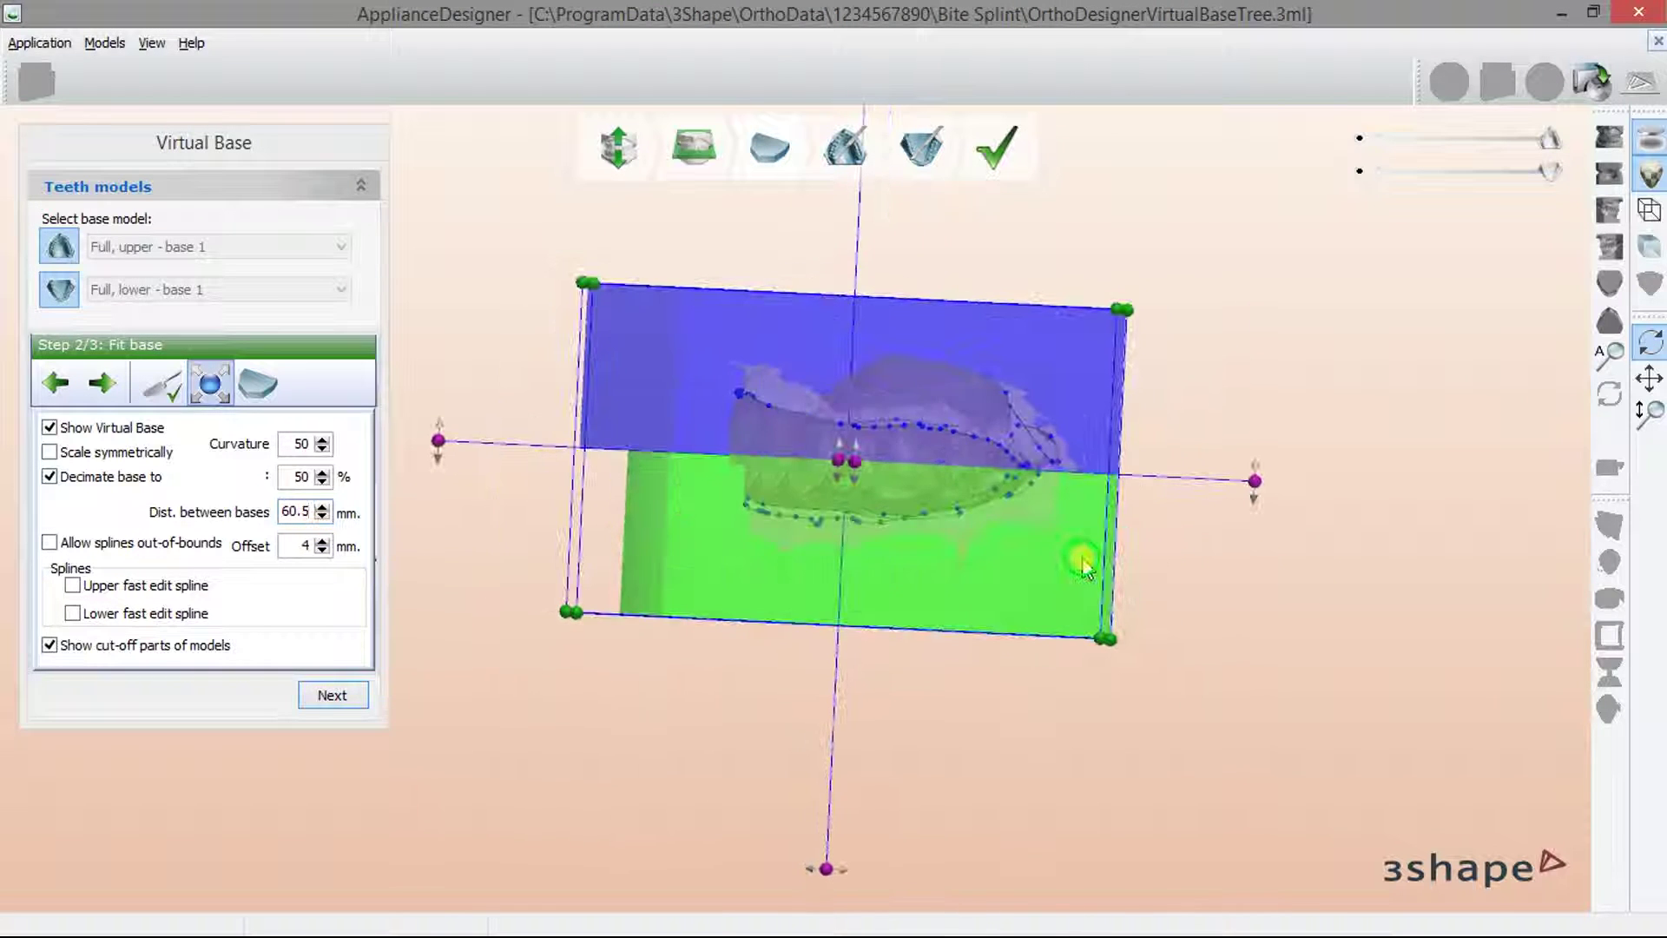
left_click(322, 507)
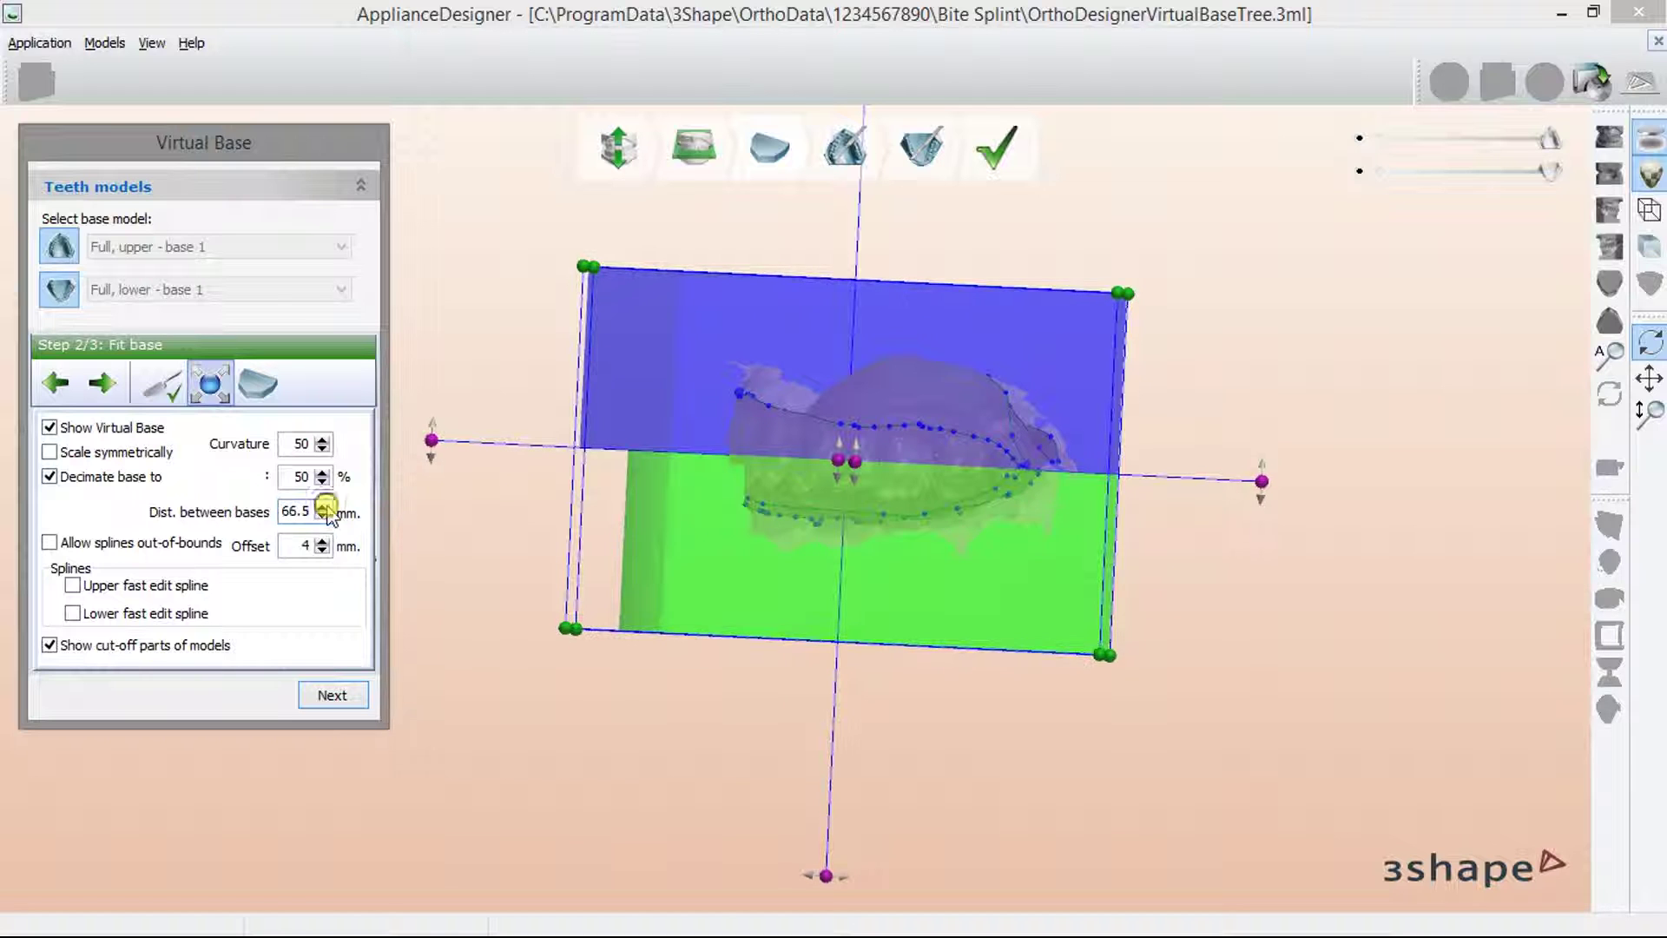
left_click(322, 507)
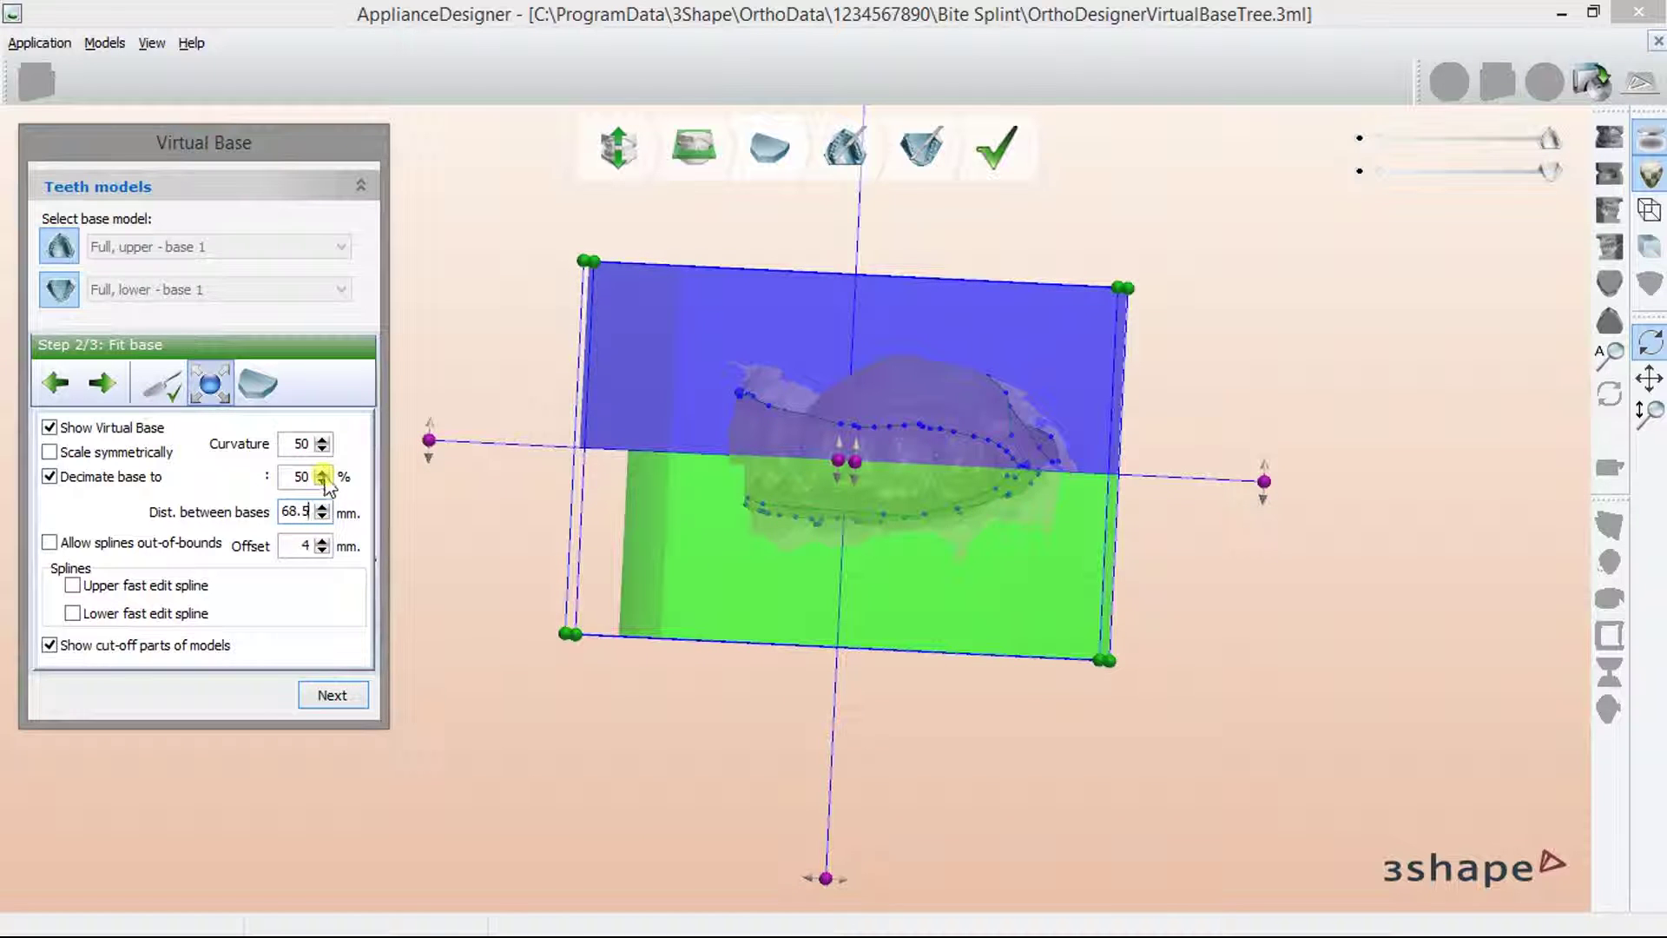
left_click(322, 507)
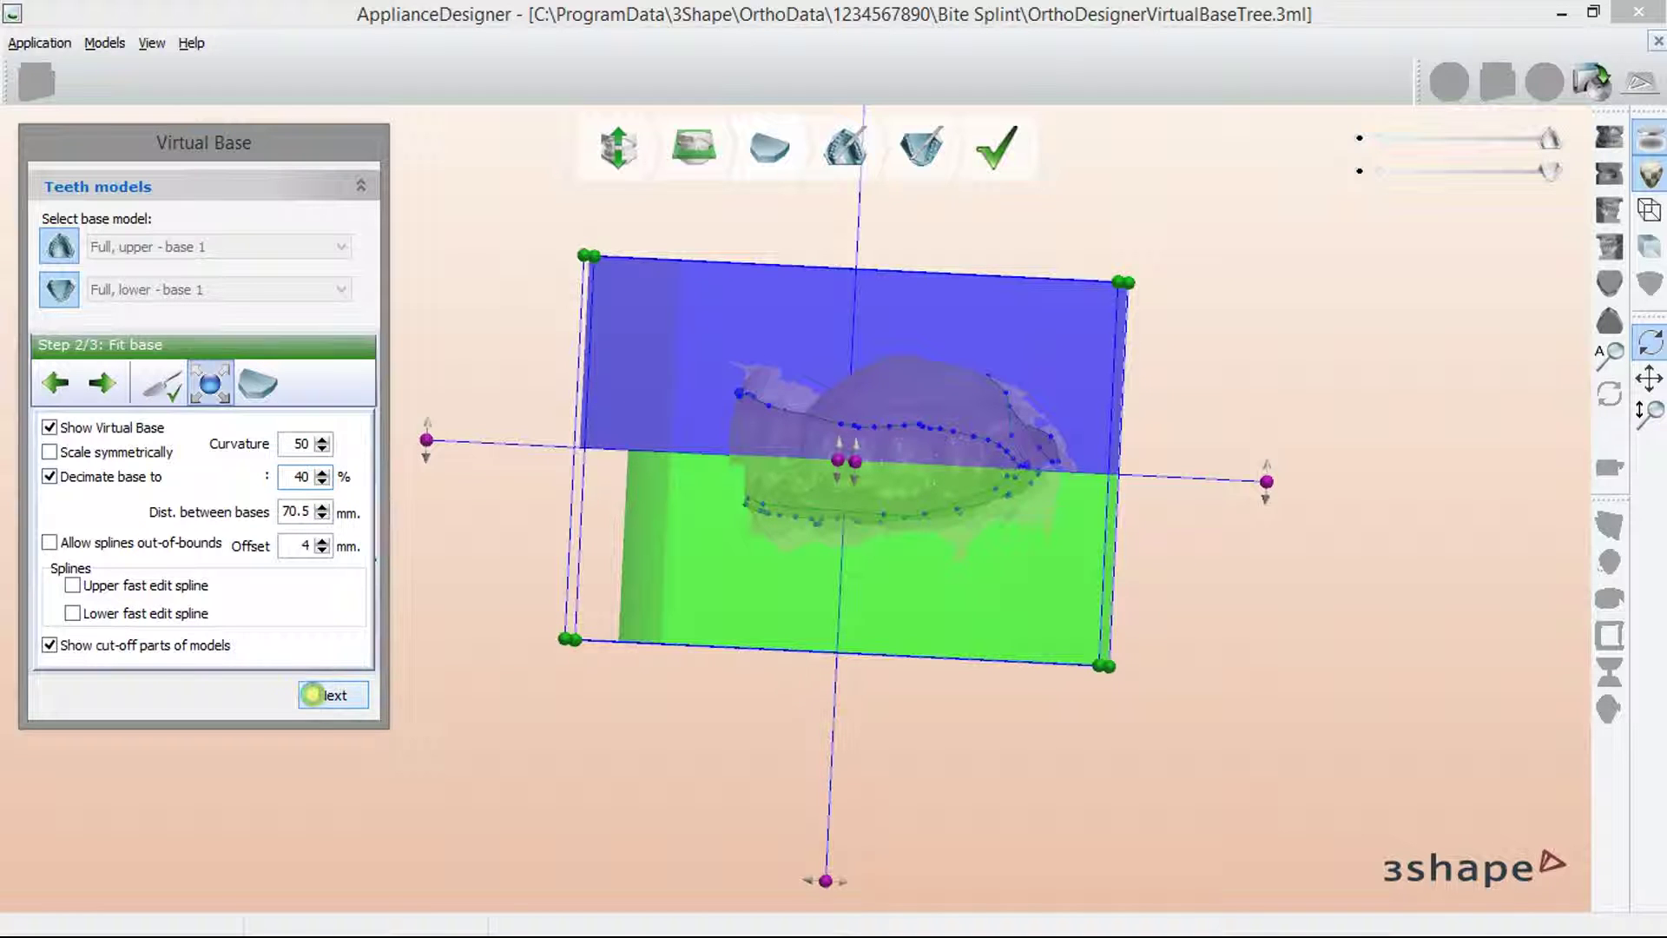
Step: Create the virtual bases and inspect them from below and the front
left_click(313, 695)
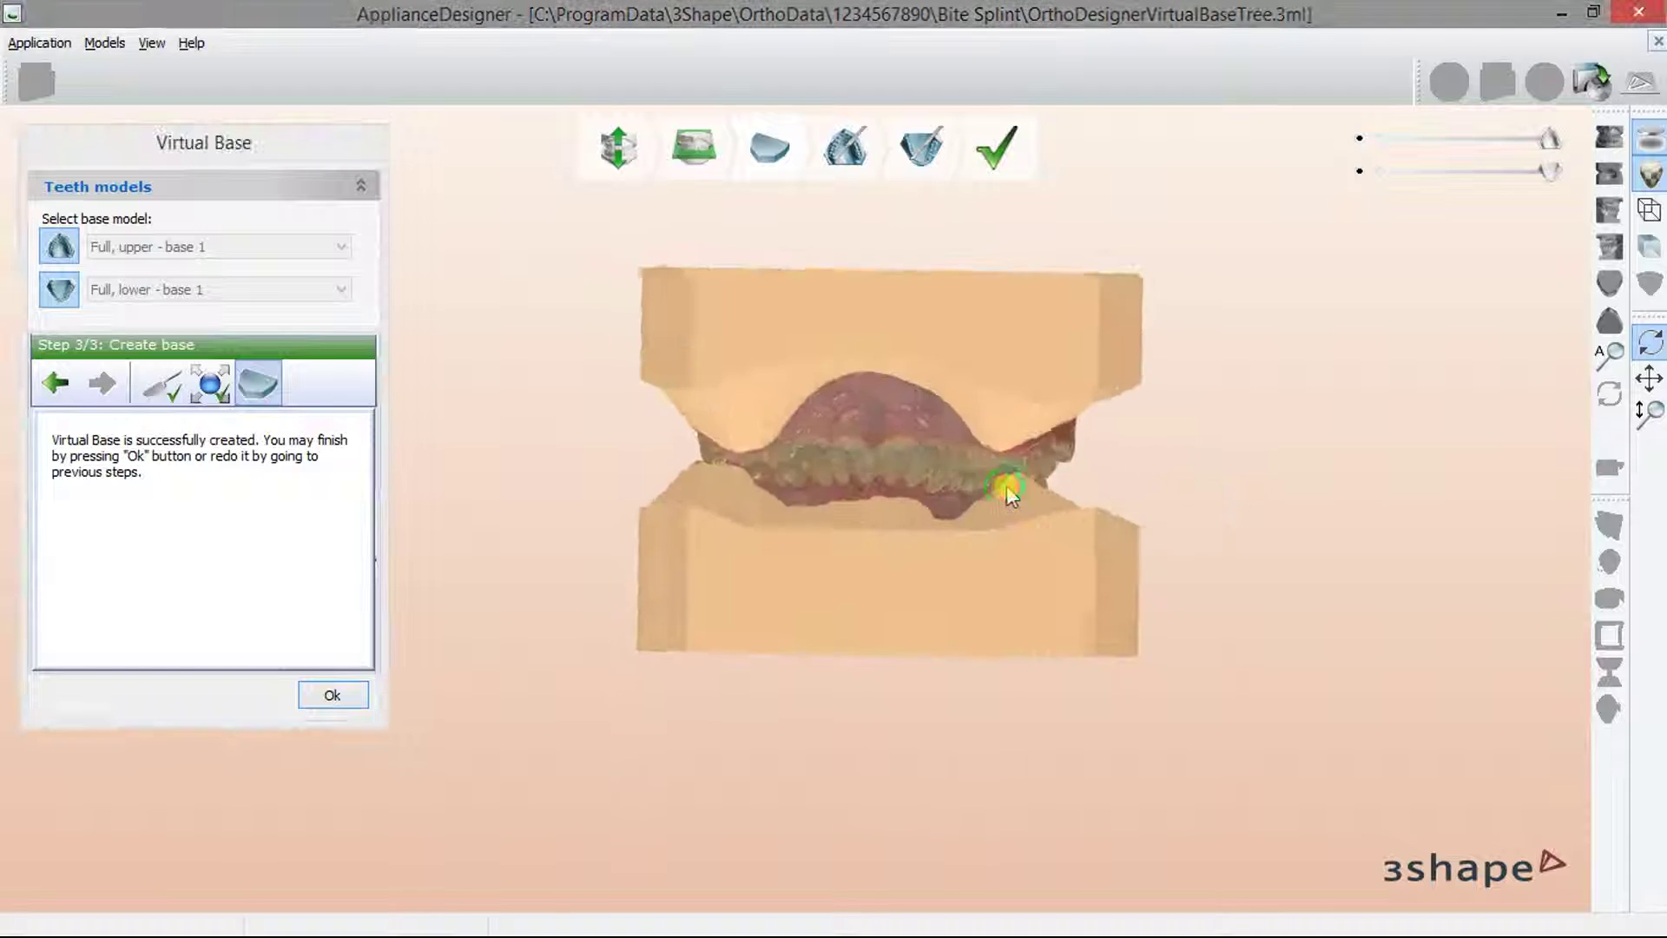
mouse_move(1008, 491)
right_mouse_down()
mouse_move(866, 634)
mouse_move(877, 521)
right_mouse_up()
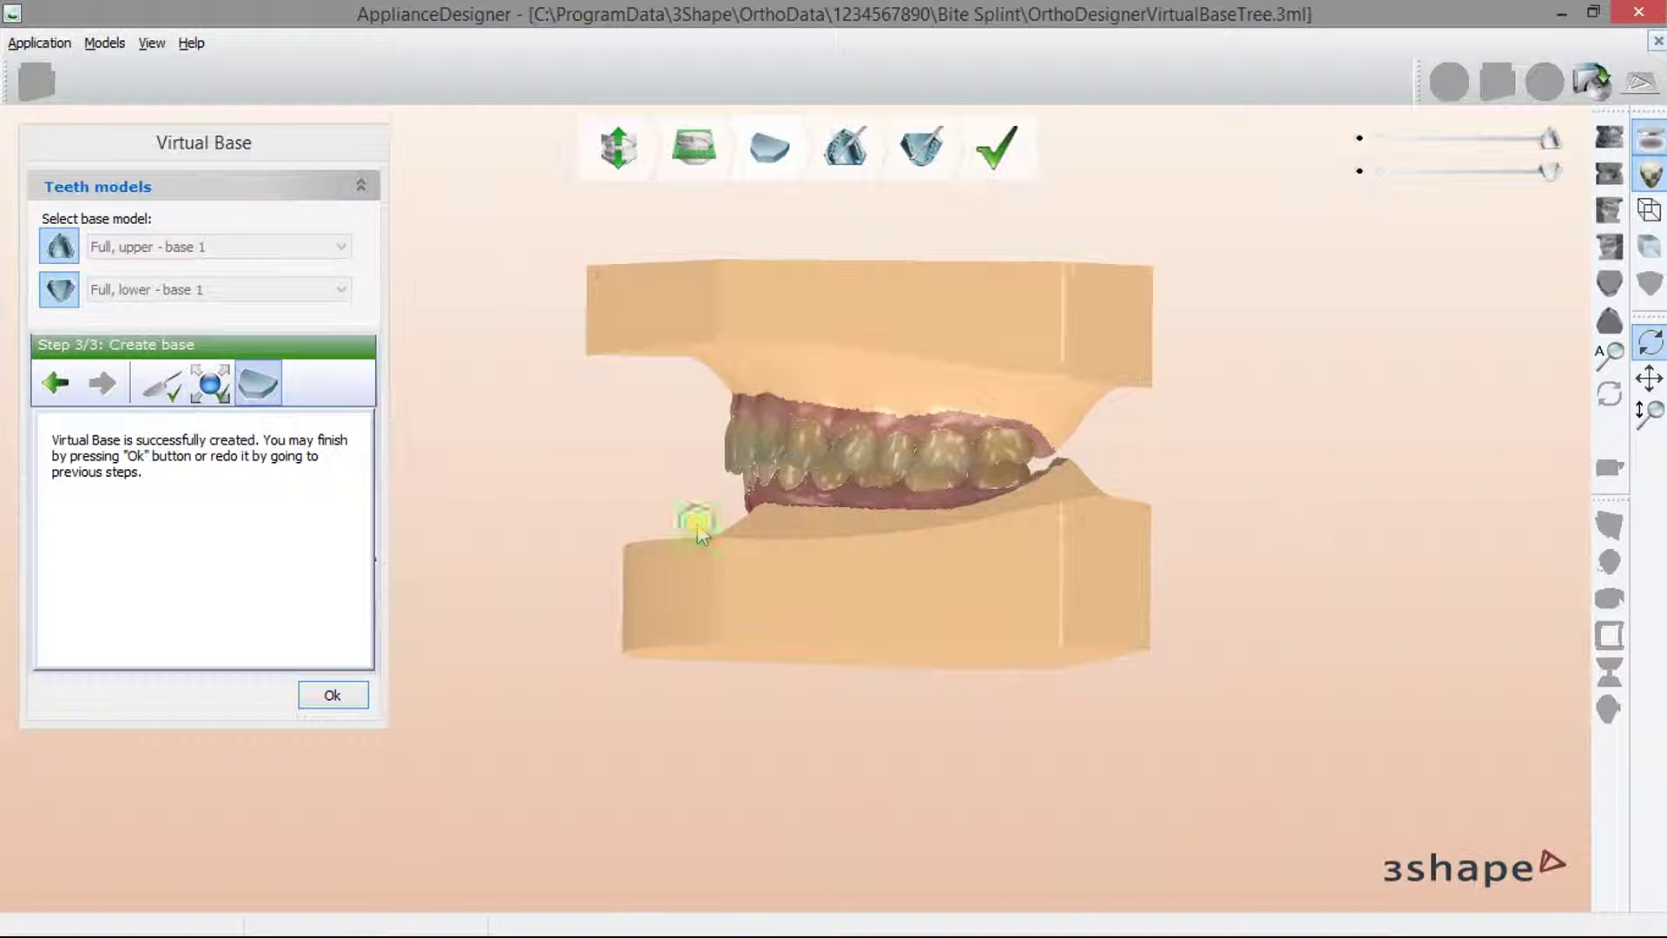
mouse_move(700, 528)
right_mouse_down()
mouse_move(871, 544)
mouse_move(1012, 521)
mouse_move(903, 586)
mouse_move(904, 759)
mouse_move(975, 544)
mouse_move(1136, 554)
mouse_move(848, 551)
mouse_move(1068, 573)
mouse_move(728, 543)
mouse_move(908, 569)
mouse_move(945, 655)
mouse_move(904, 618)
mouse_move(966, 653)
mouse_move(896, 627)
right_mouse_up()
Step: Return to Fit base, turn on Scale symmetrically, and resize the bases to 70.2 mm apart
left_click(220, 383)
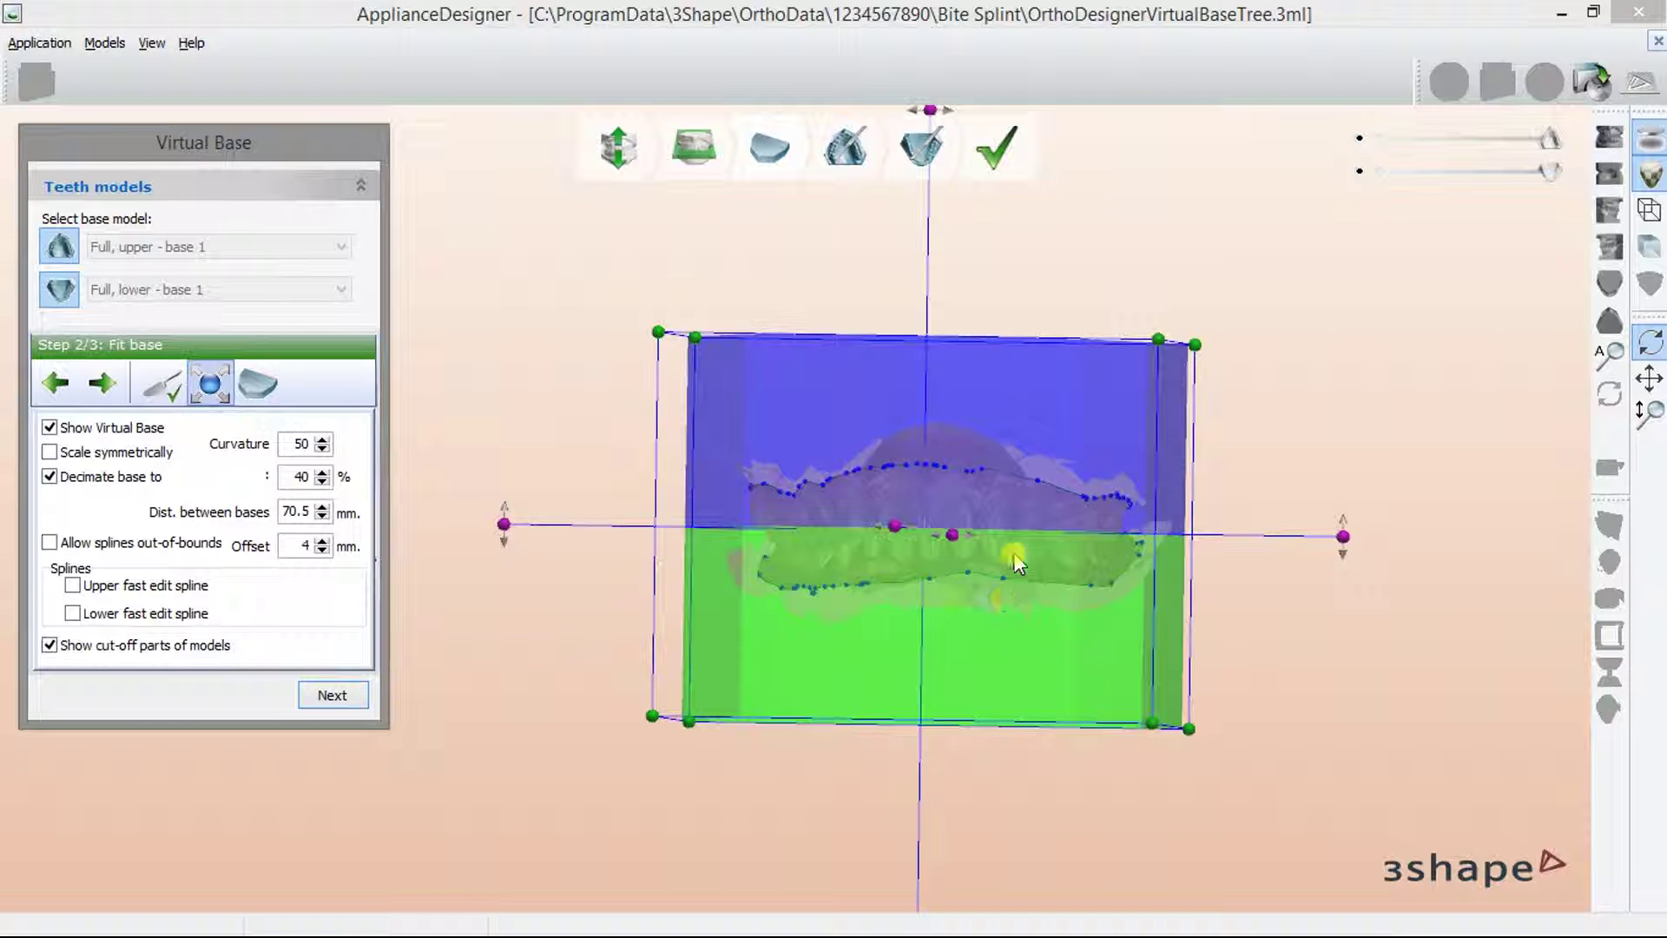
mouse_move(1273, 339)
right_mouse_down()
mouse_move(1247, 539)
mouse_move(1294, 558)
mouse_move(1259, 573)
right_mouse_up()
mouse_move(1099, 864)
right_mouse_down()
mouse_move(1268, 770)
mouse_move(1231, 762)
right_mouse_up()
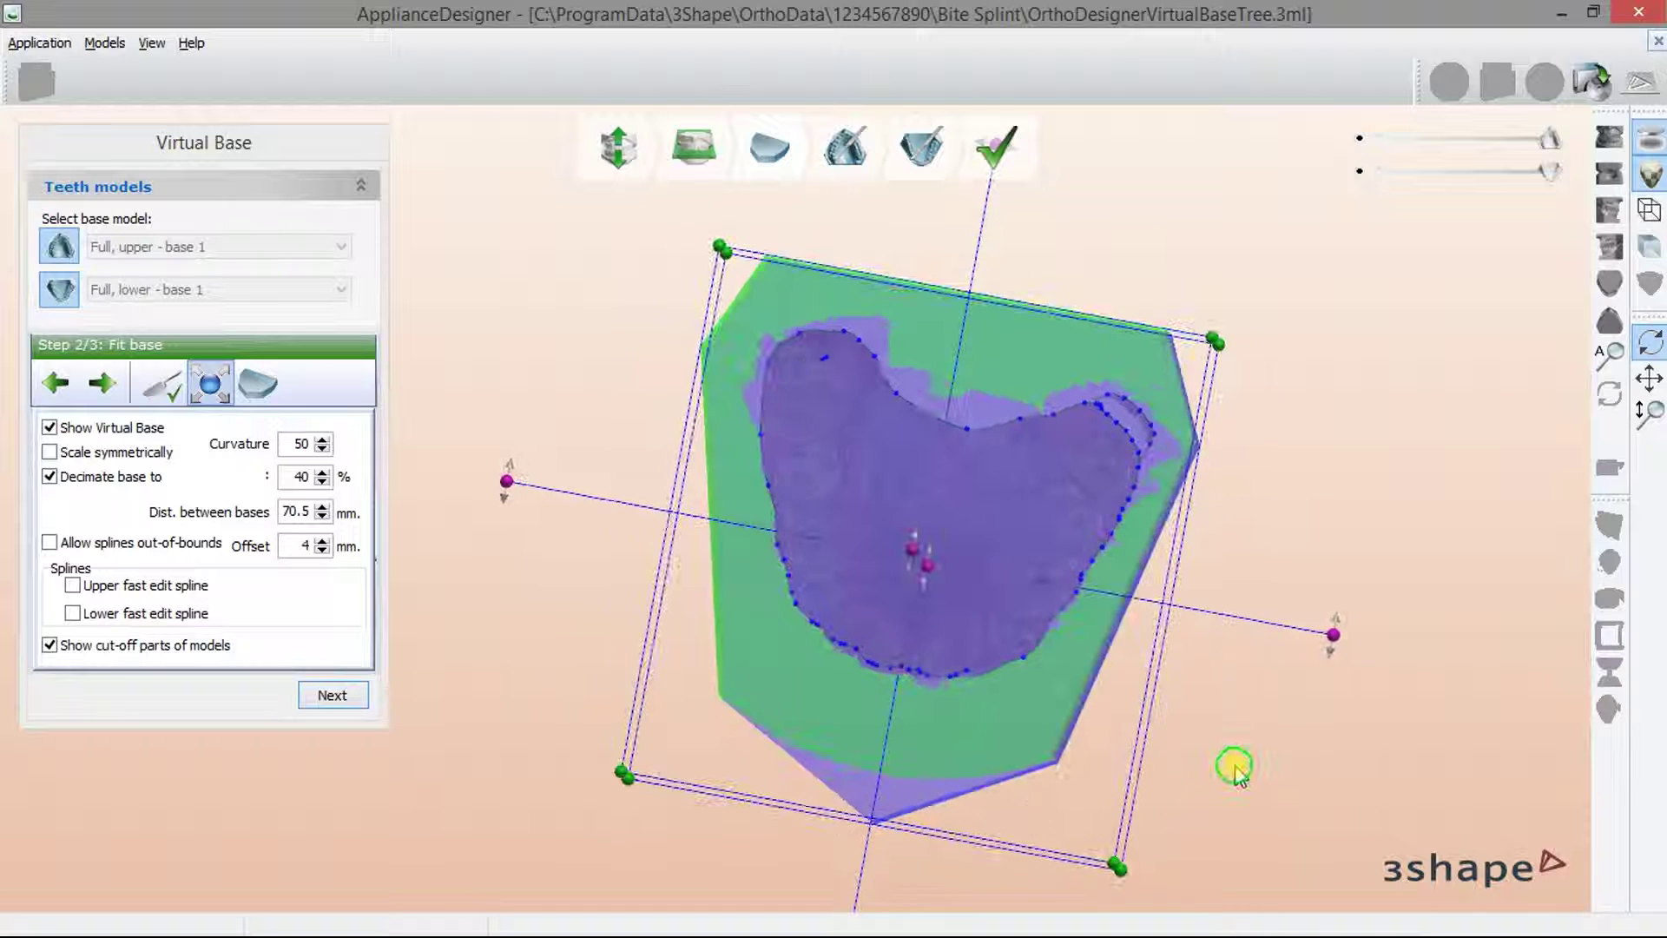
left_click(49, 452)
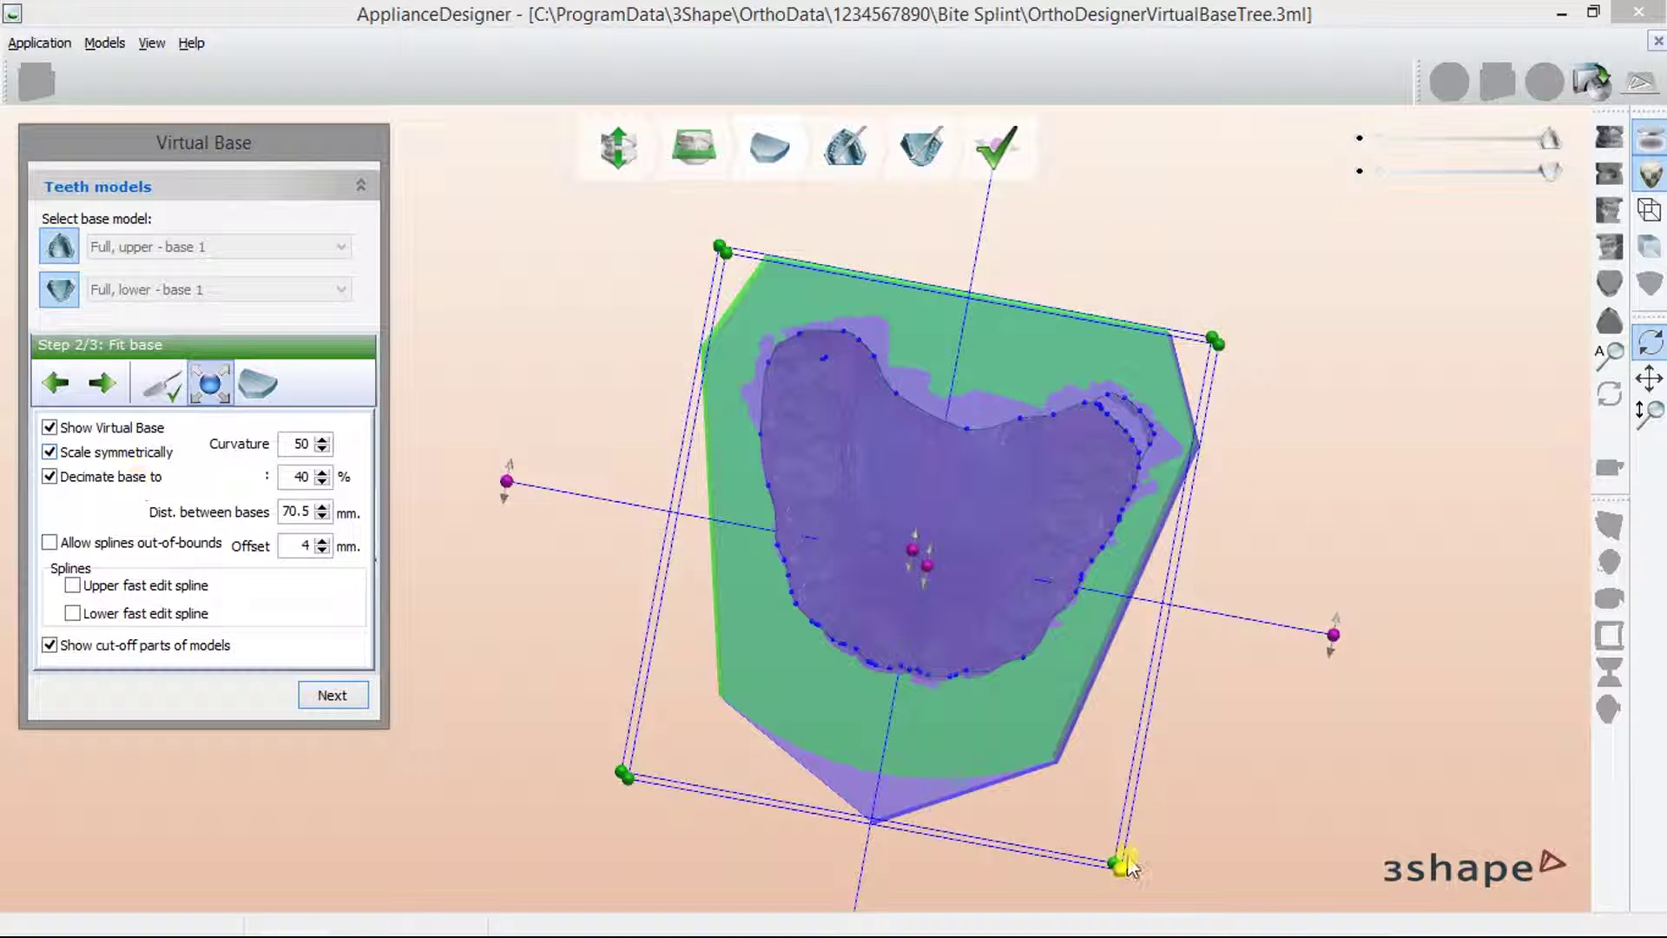
left_click_drag(1121, 875, 1122, 851)
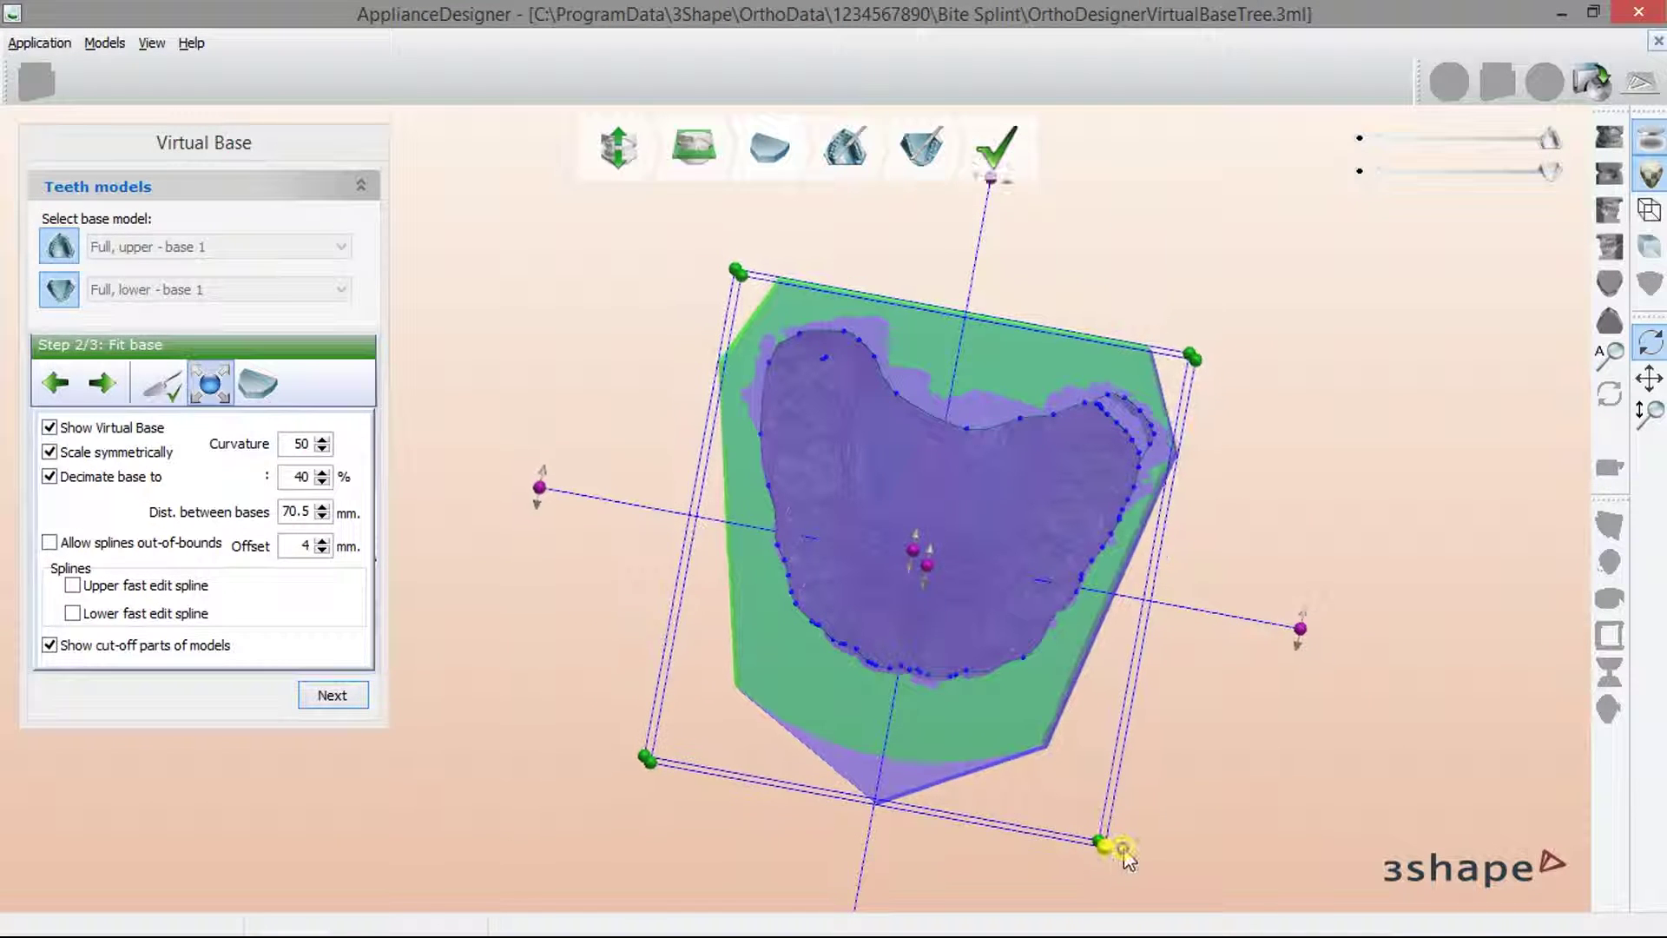
mouse_move(1122, 851)
right_mouse_down()
mouse_move(1302, 774)
mouse_move(1317, 633)
right_mouse_up()
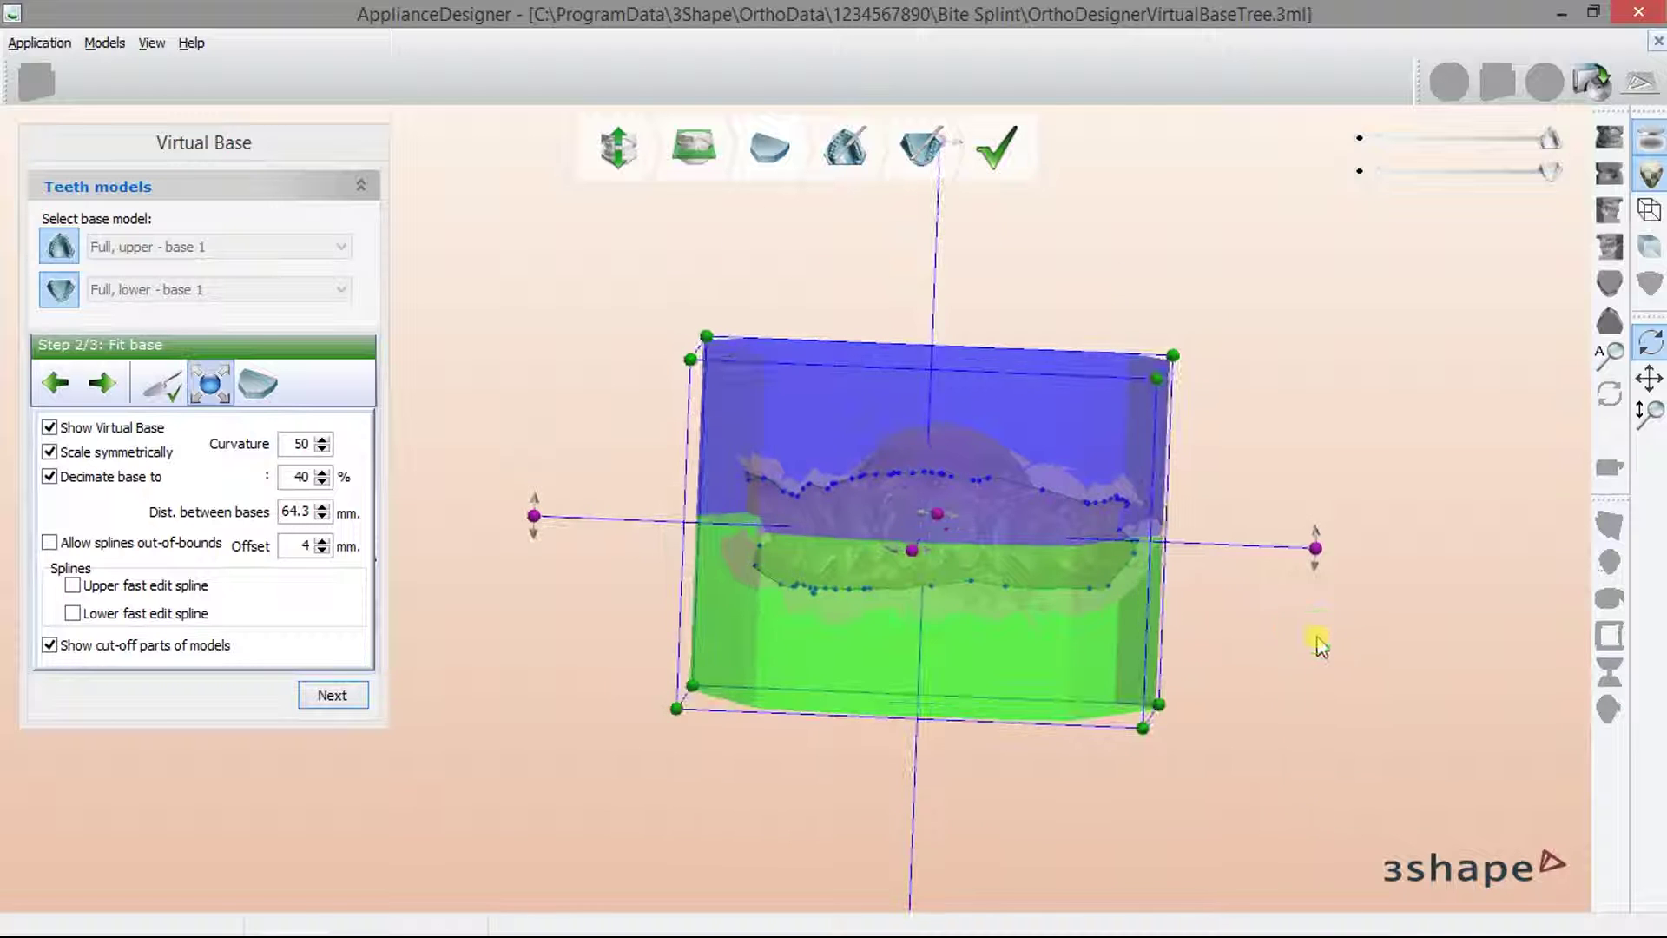
left_click_drag(1144, 730, 1161, 741)
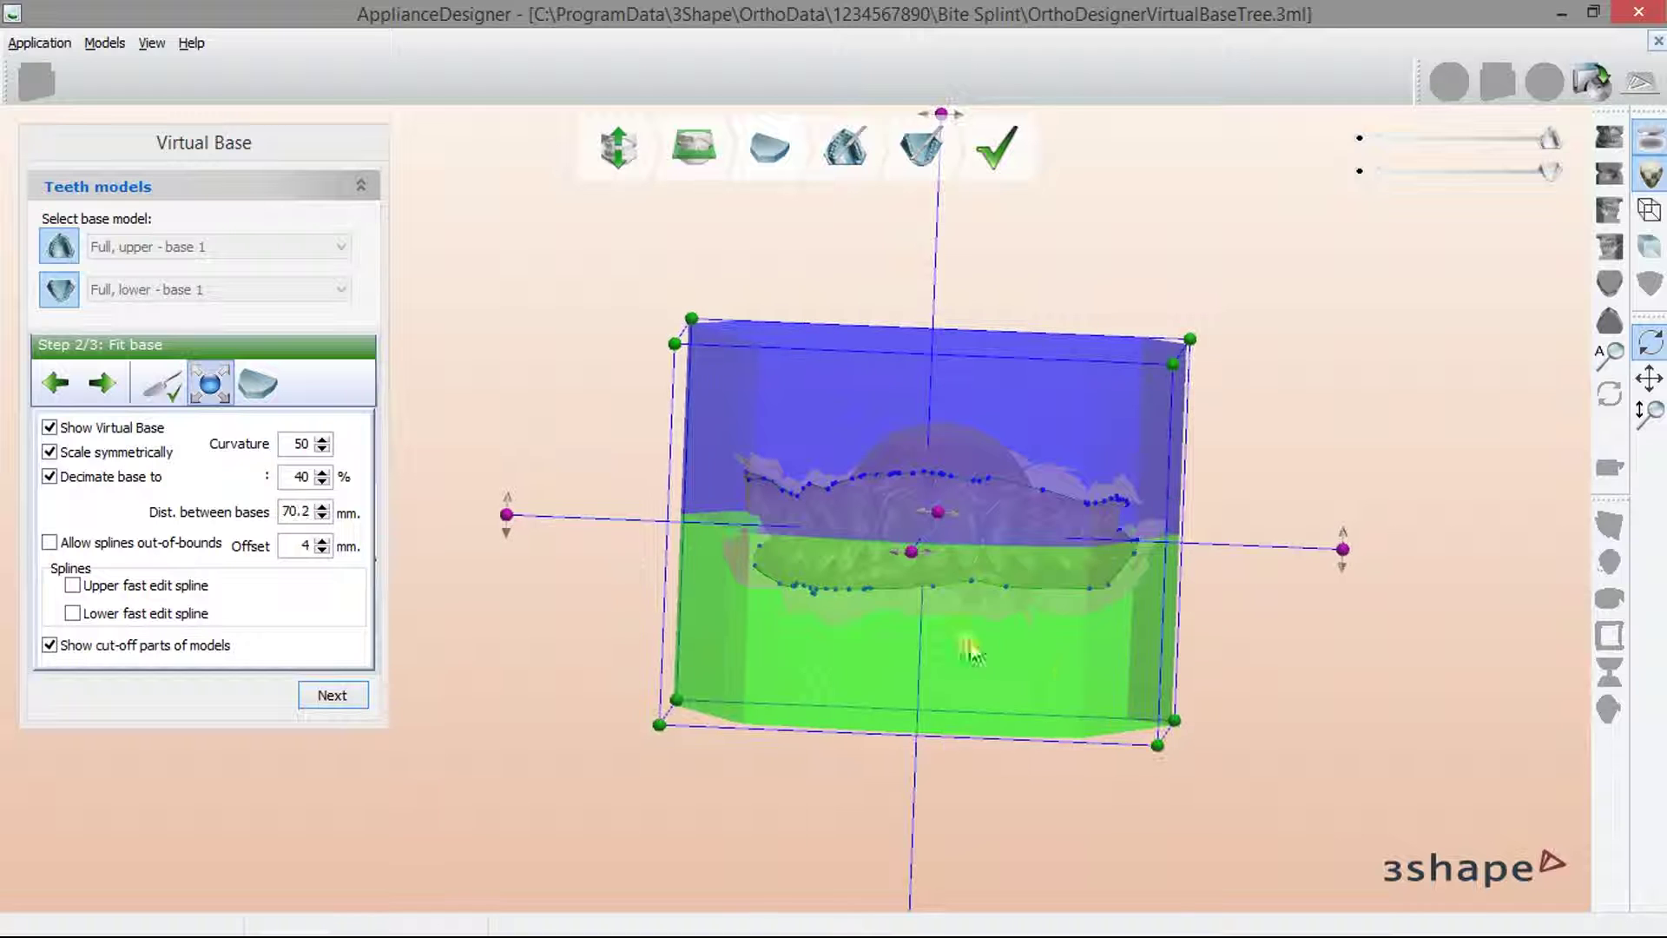
mouse_move(967, 640)
right_mouse_down()
mouse_move(513, 588)
mouse_move(538, 690)
right_mouse_up()
Step: Shrink the base box evenly until the bases sit 67.6 mm apart
right_click_drag(1015, 528, 1029, 488)
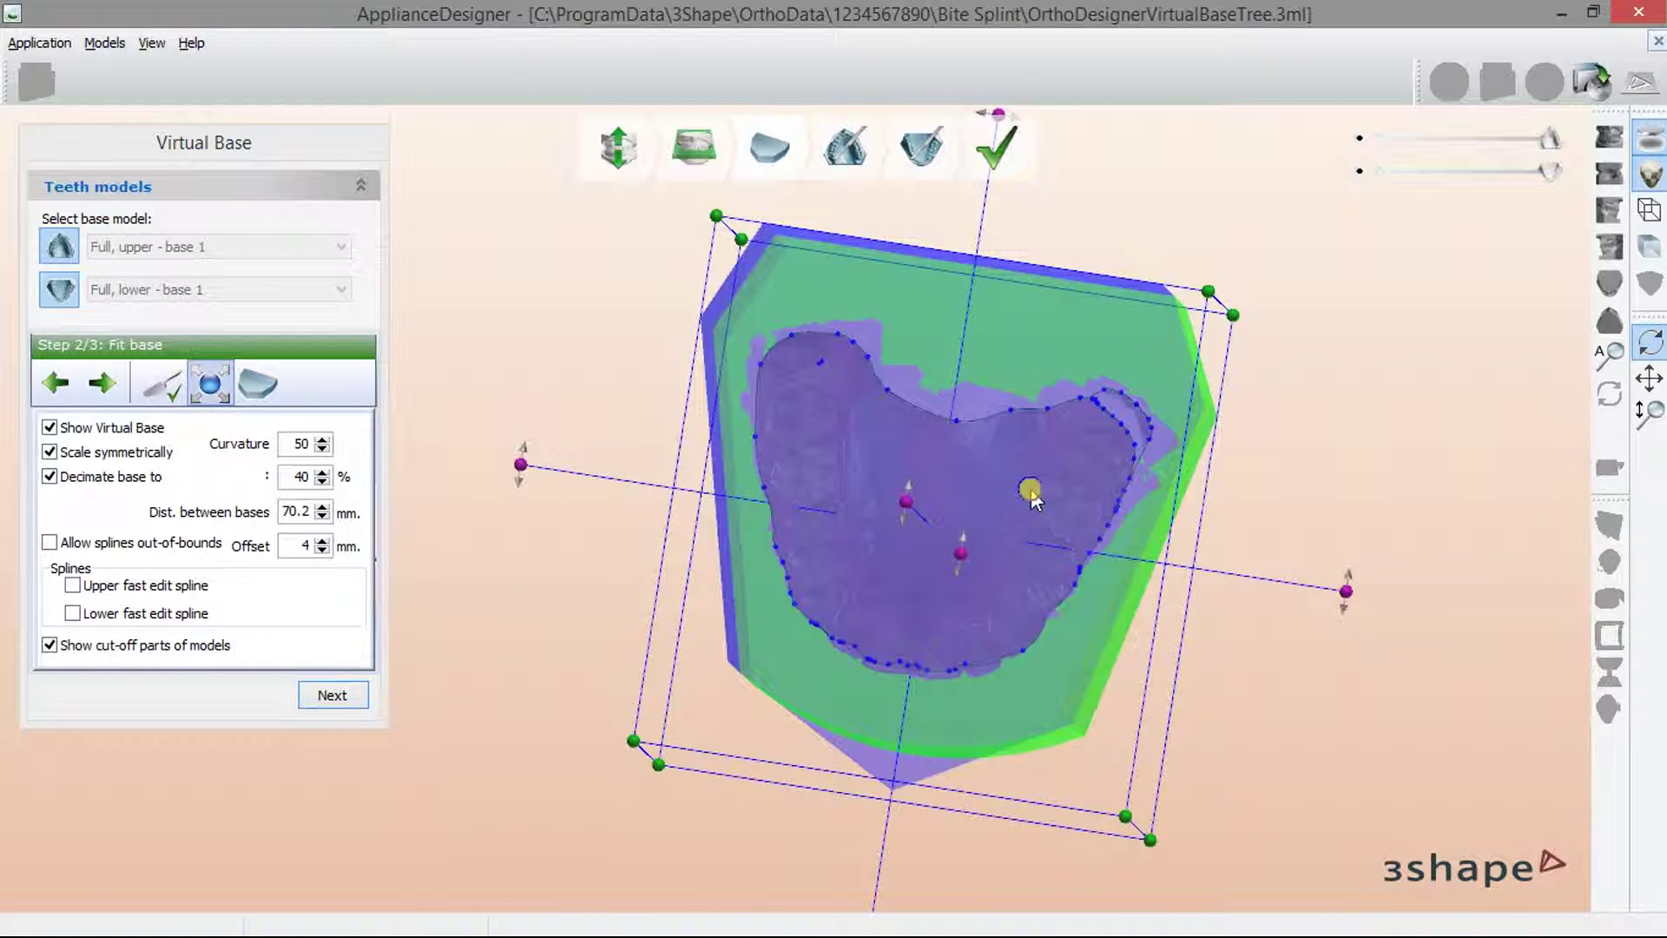
right_click_drag(1211, 551, 1134, 413)
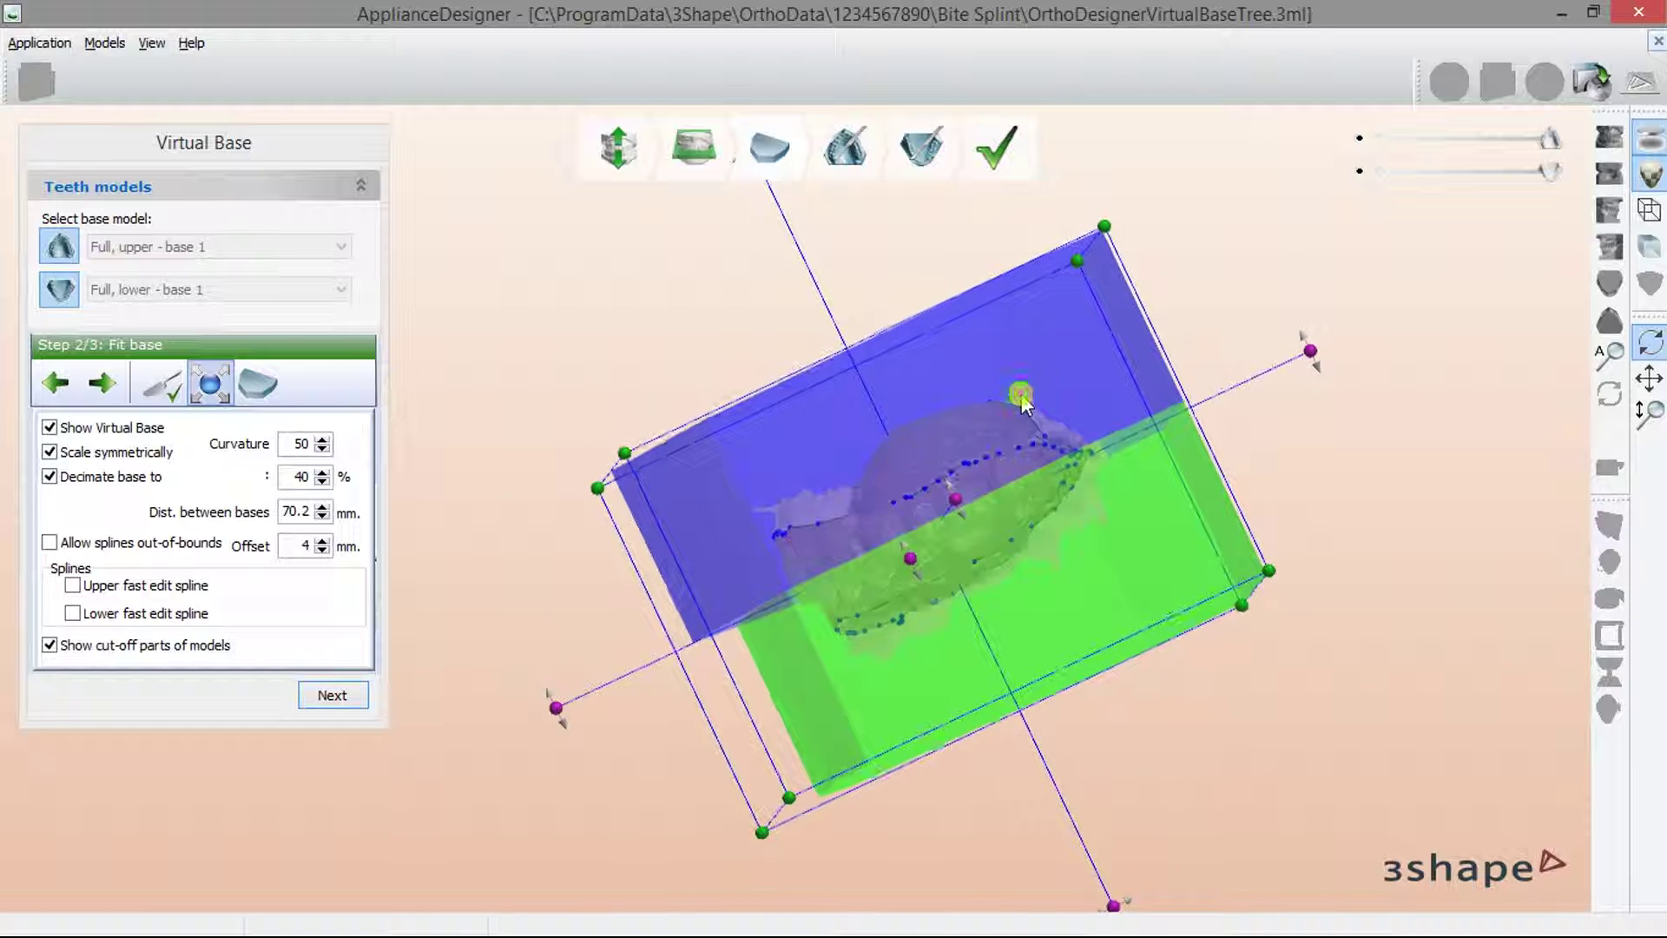
mouse_move(1342, 548)
right_mouse_down()
mouse_move(1332, 528)
mouse_move(1321, 577)
right_mouse_up()
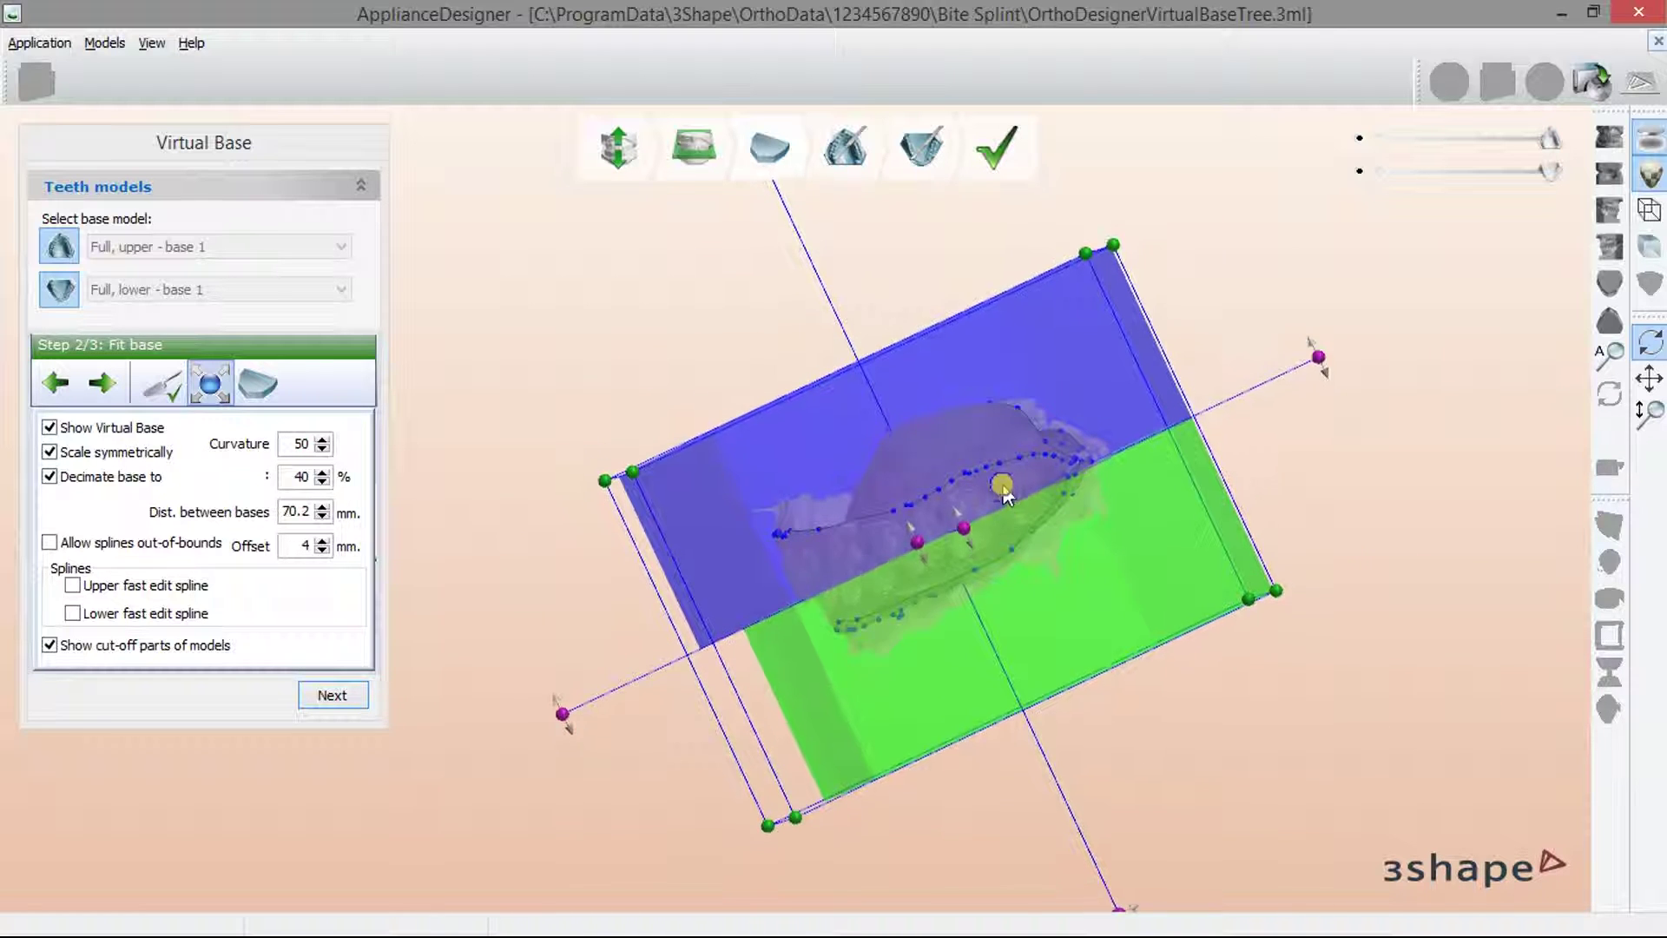
left_click_drag(1276, 594, 1273, 577)
mouse_move(1266, 578)
right_mouse_down()
mouse_move(1263, 686)
mouse_move(1321, 651)
mouse_move(433, 667)
right_mouse_up()
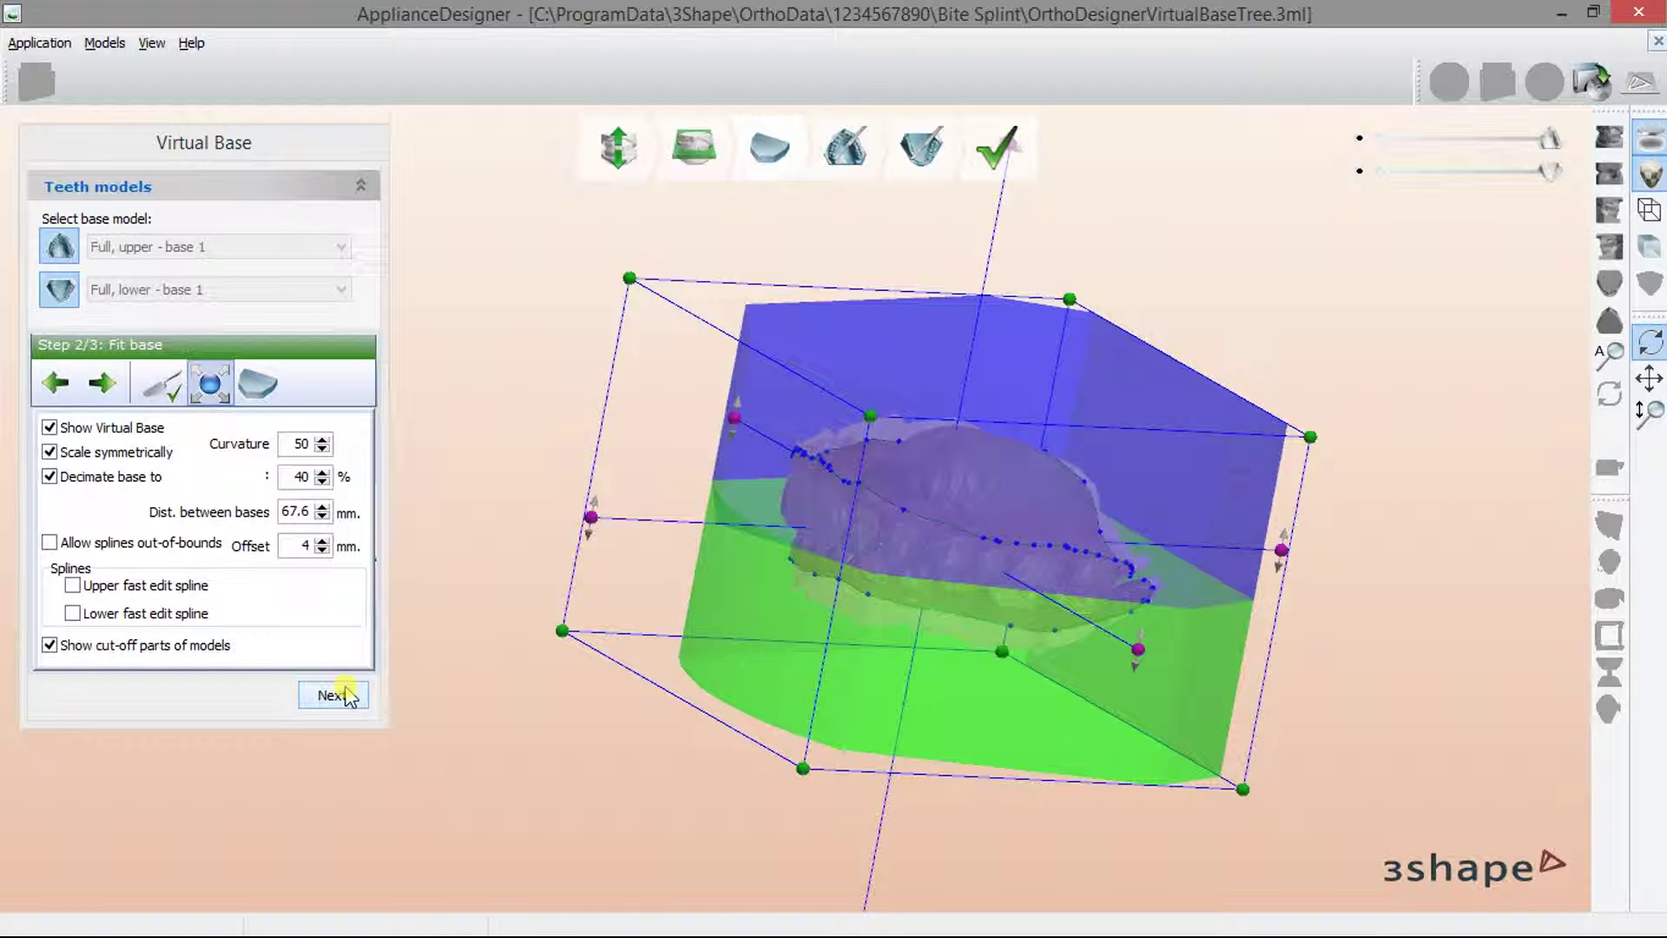
Step: Set curvature to 40 and decimation to 45%, then generate the virtual bases
left_click(322, 446)
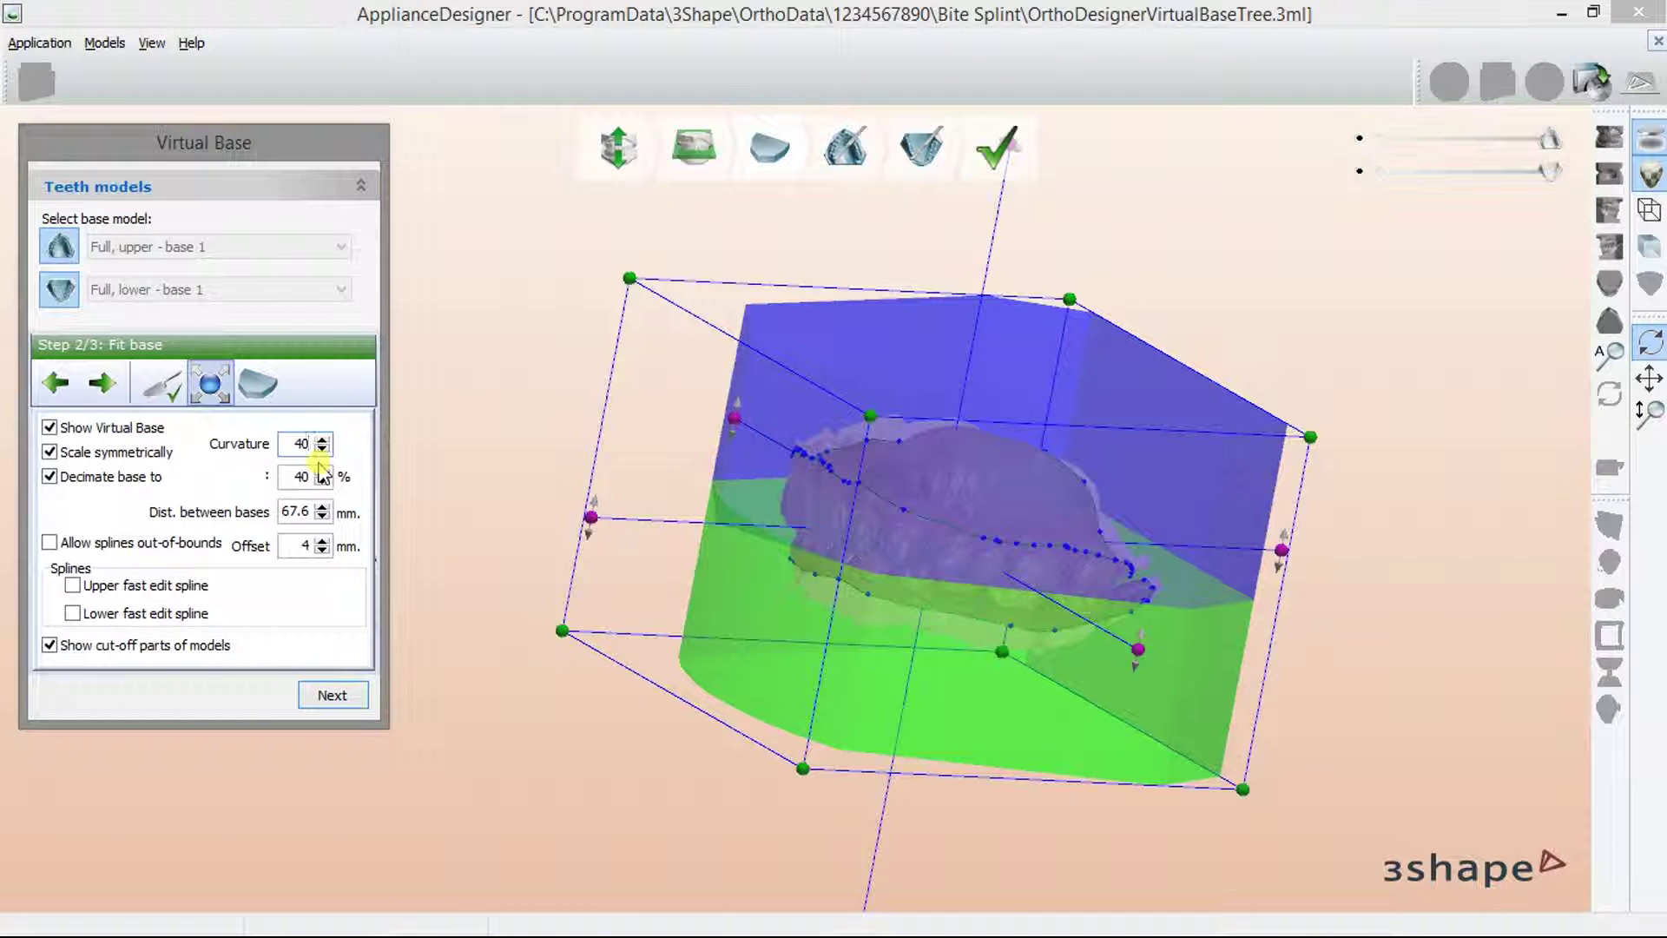
mouse_move(519, 453)
left_mouse_down()
mouse_move(466, 416)
mouse_move(381, 463)
left_mouse_up()
left_click(322, 471)
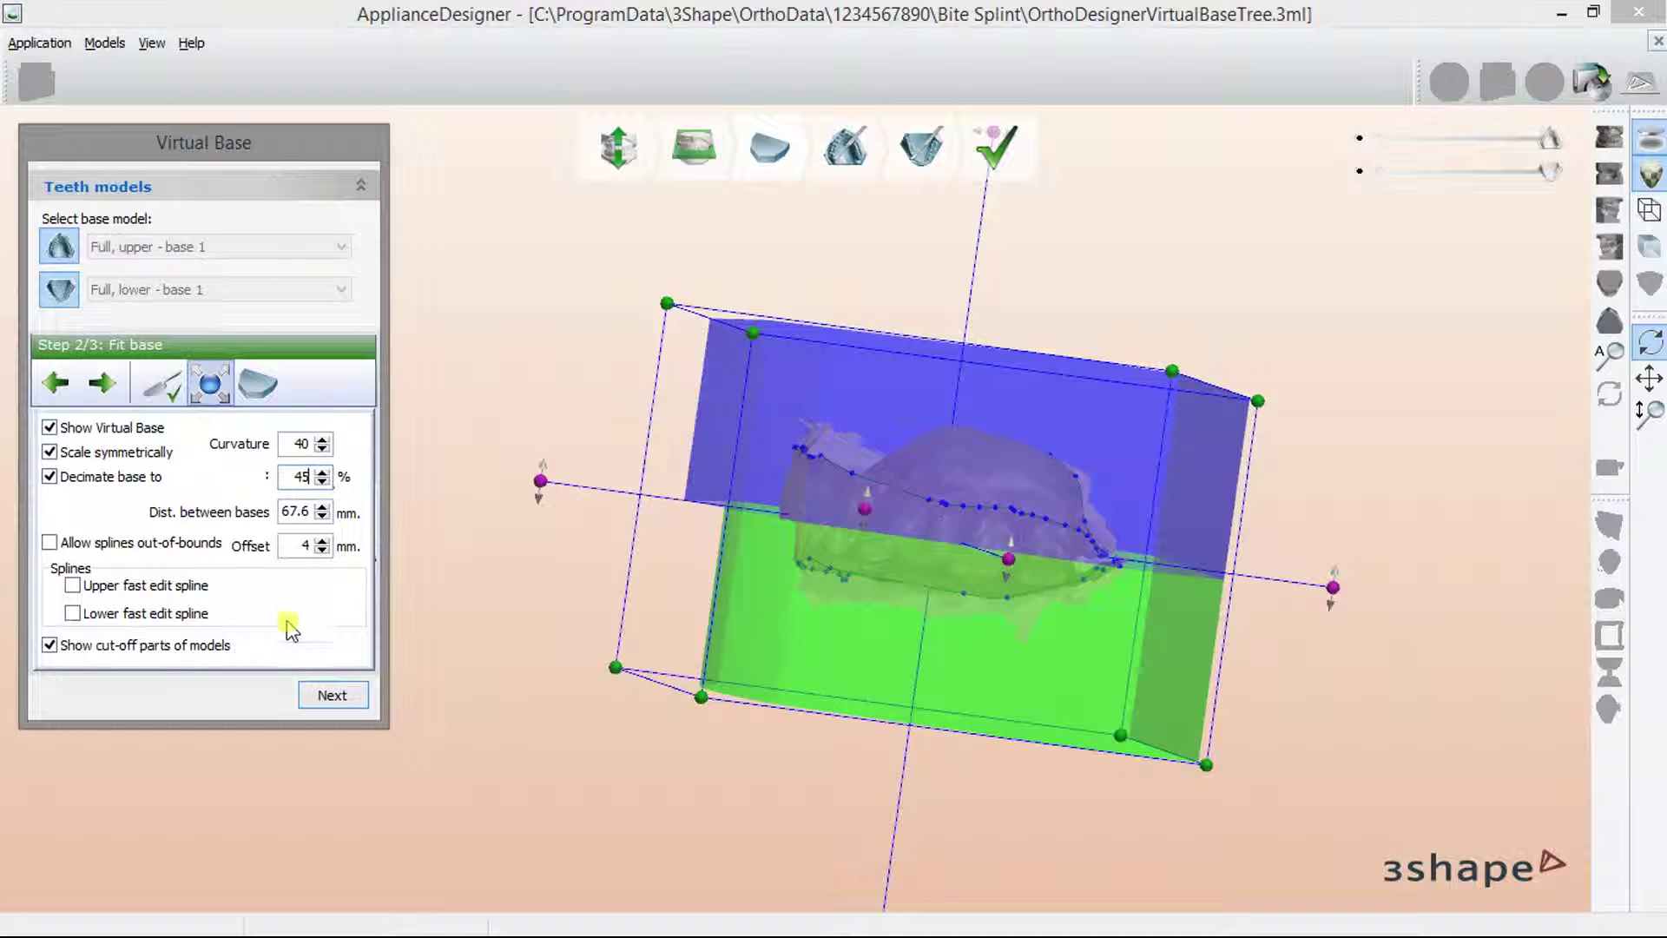
left_click(339, 699)
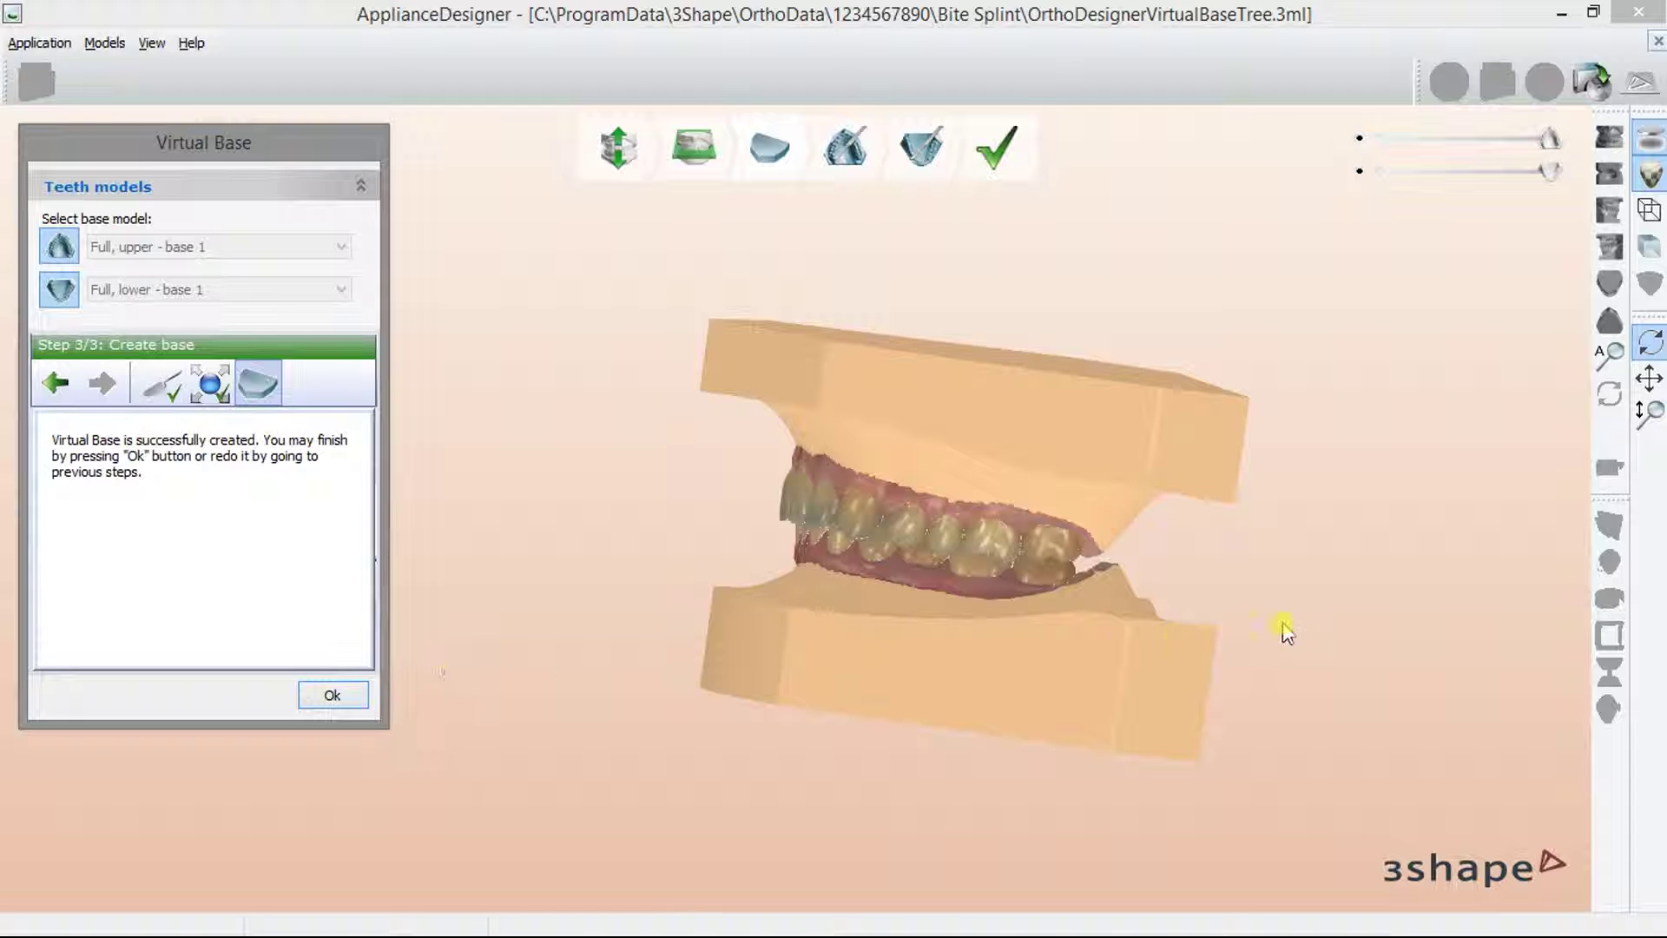
mouse_move(1285, 630)
right_mouse_down()
mouse_move(1068, 673)
mouse_move(1013, 387)
mouse_move(1053, 357)
right_mouse_up()
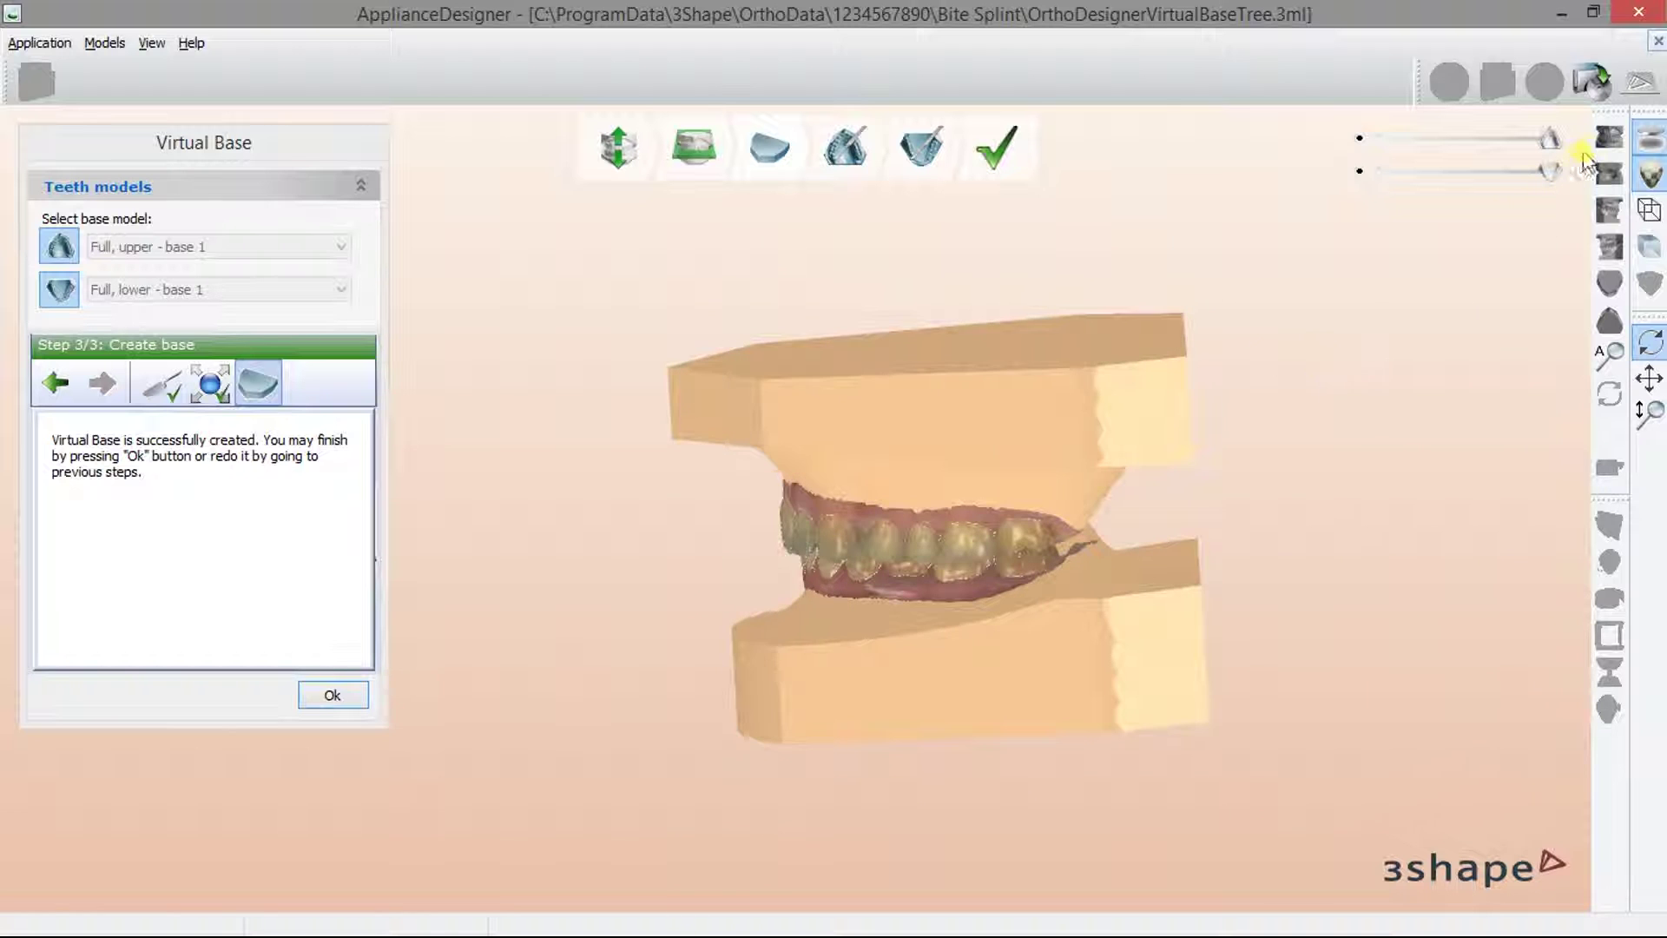
left_click(1609, 137)
left_click(1602, 210)
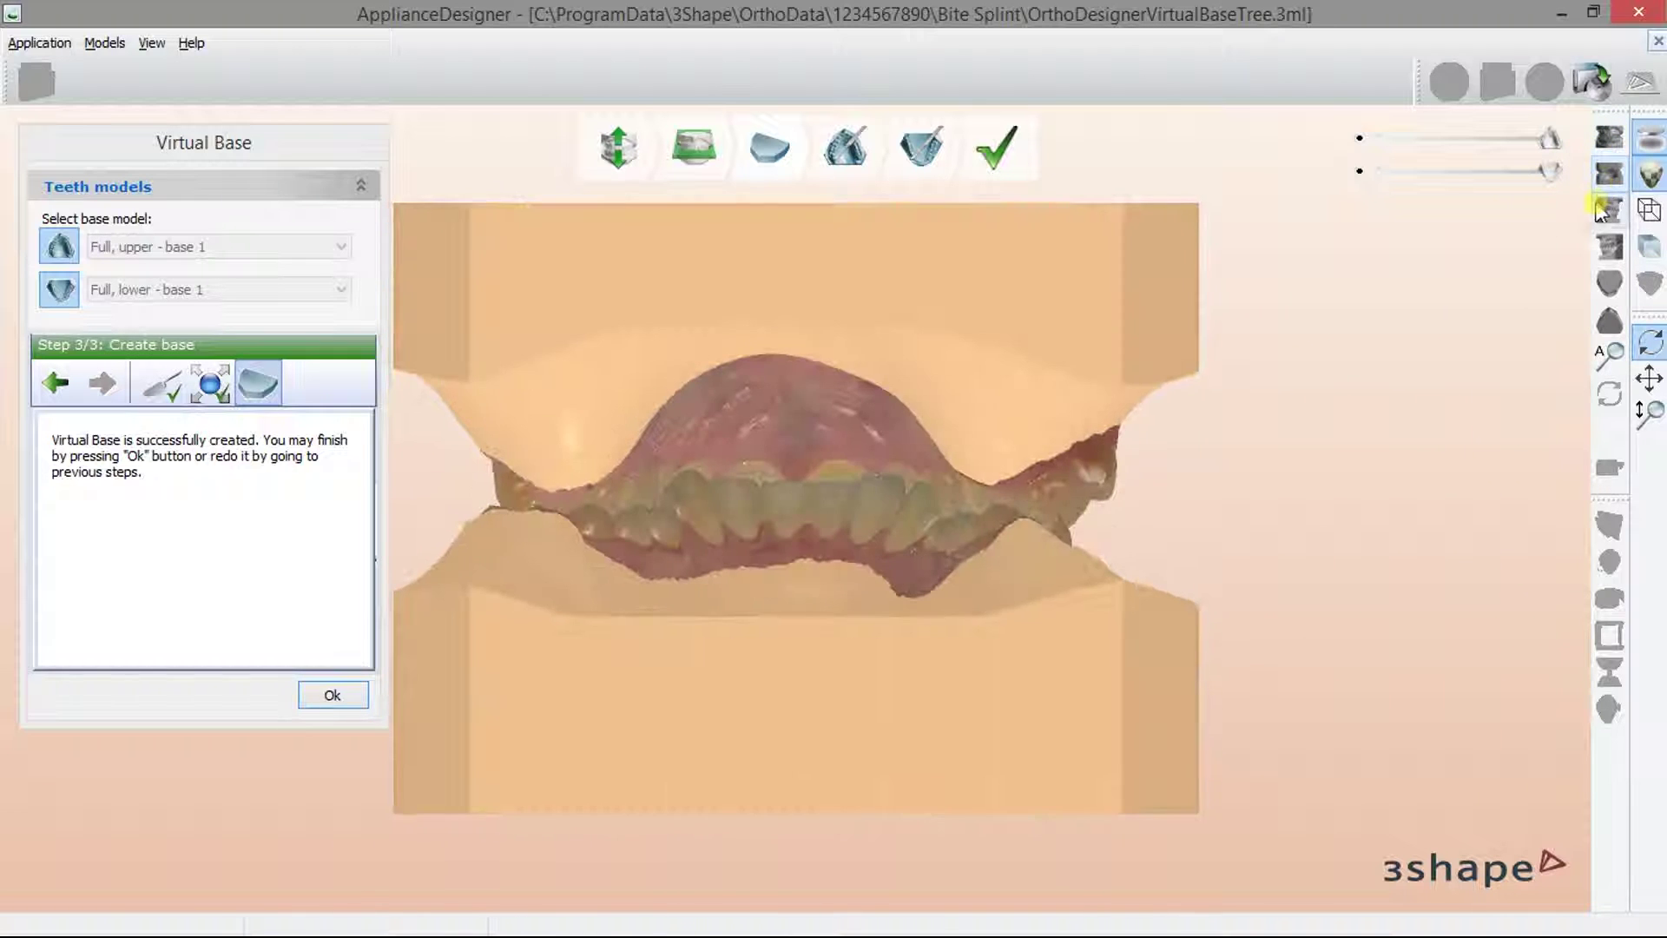
left_click(1608, 321)
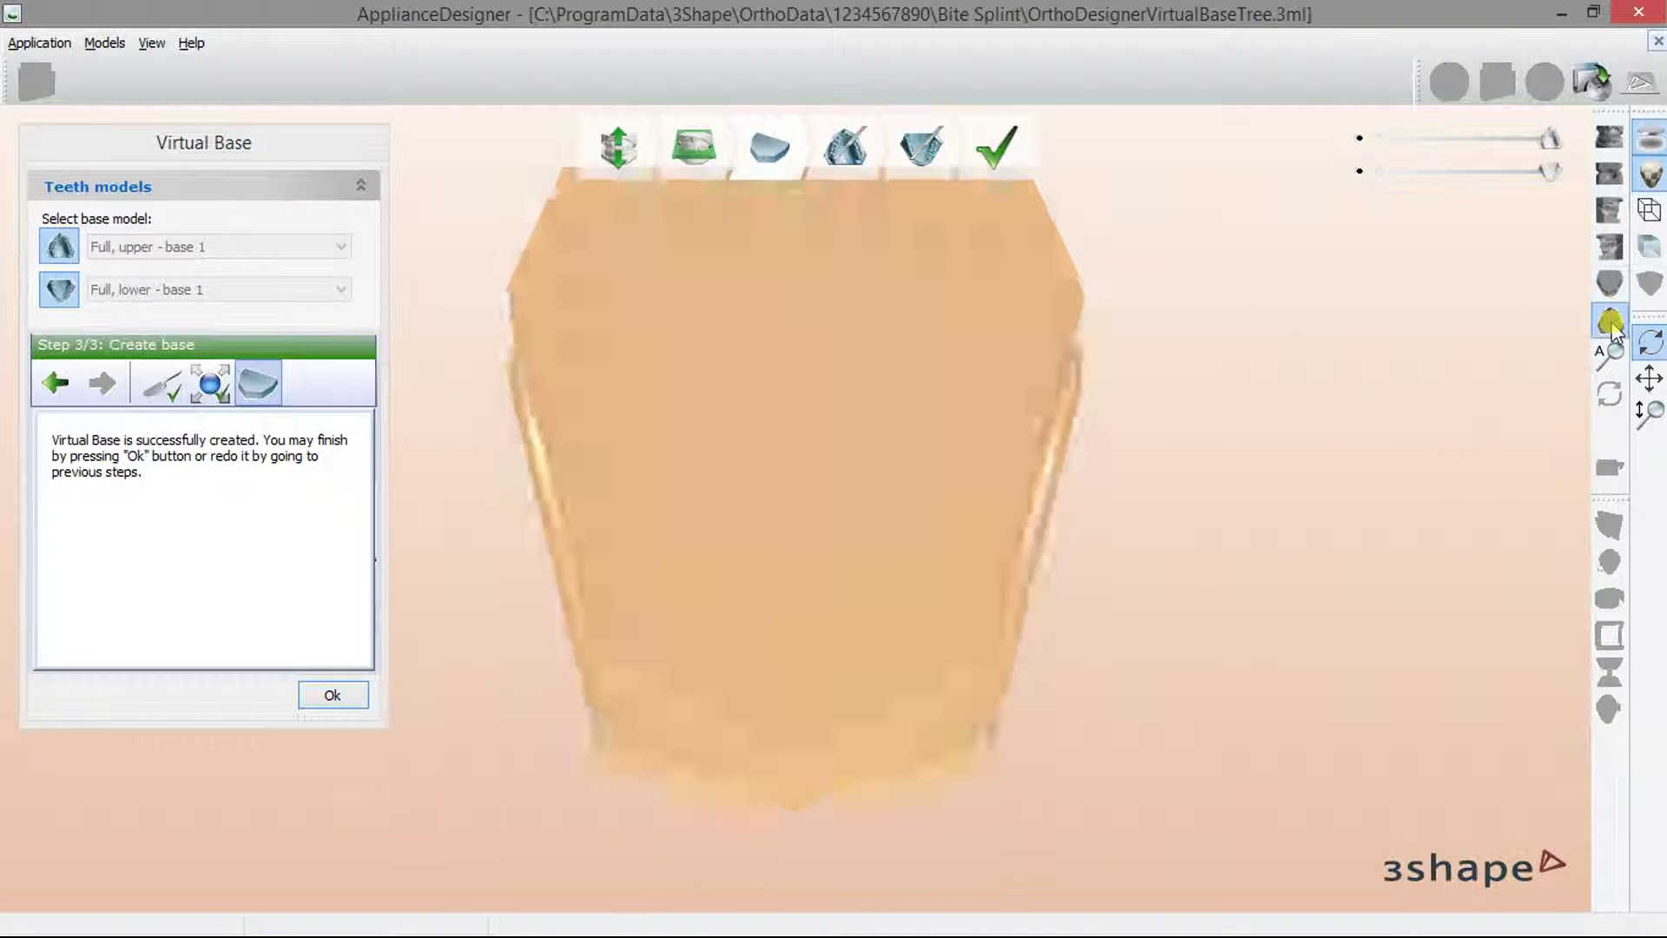
mouse_move(1045, 271)
right_mouse_down()
mouse_move(1053, 503)
mouse_move(1225, 495)
mouse_move(1265, 420)
right_mouse_up()
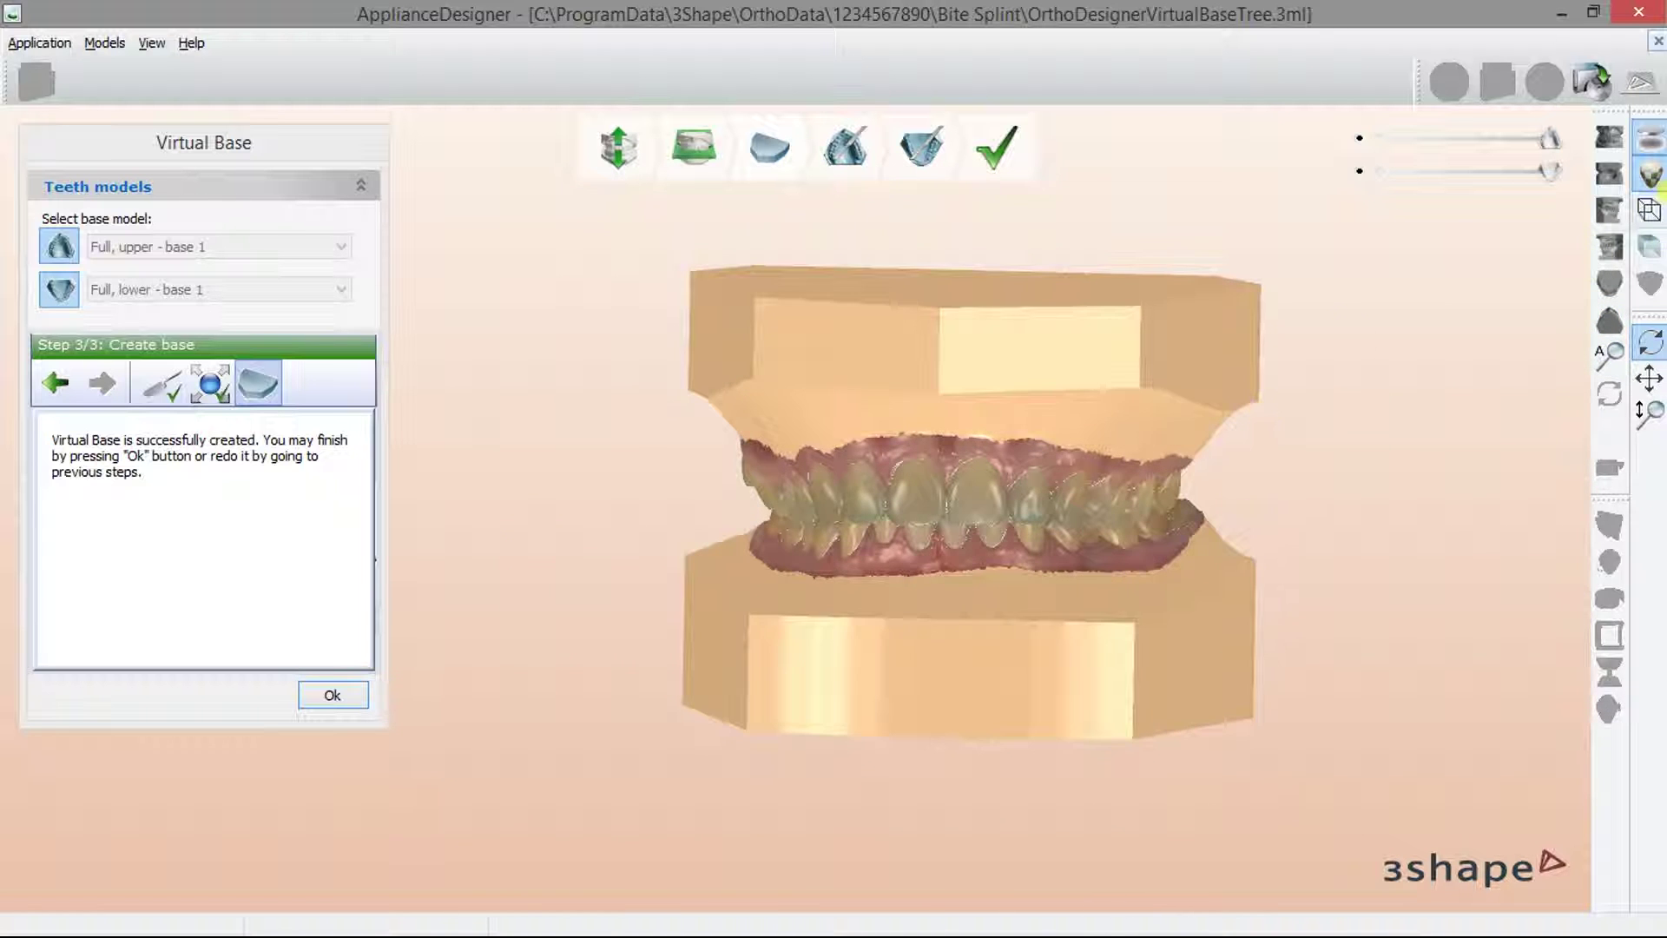
left_click(1652, 178)
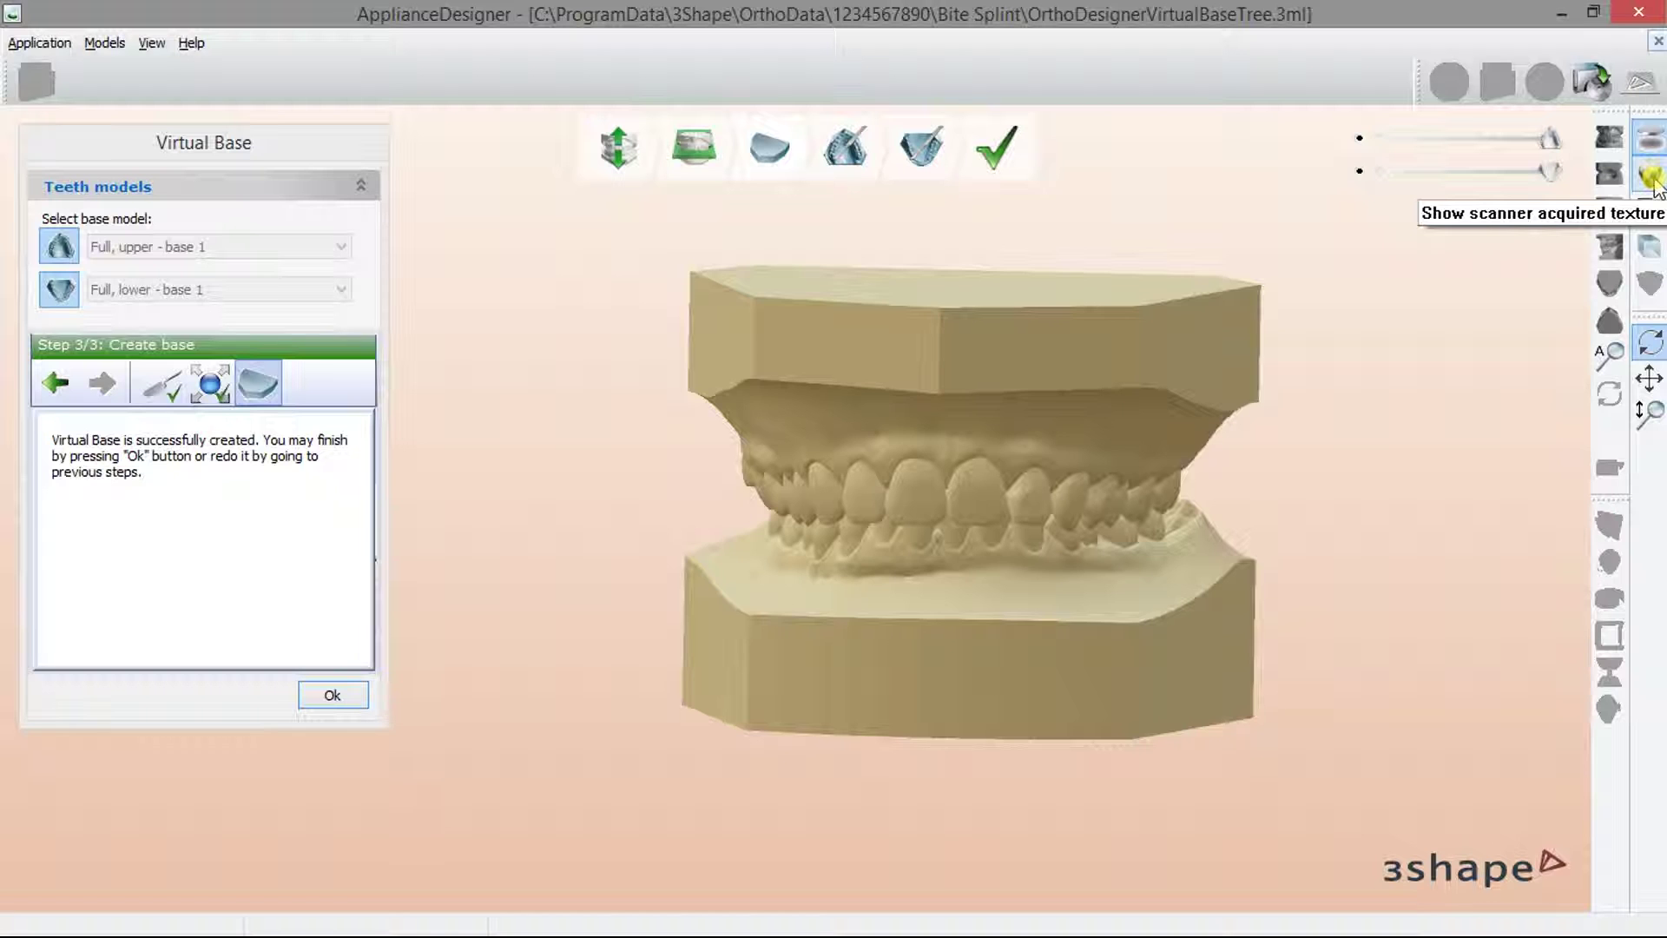
left_click(1652, 178)
left_click(1649, 210)
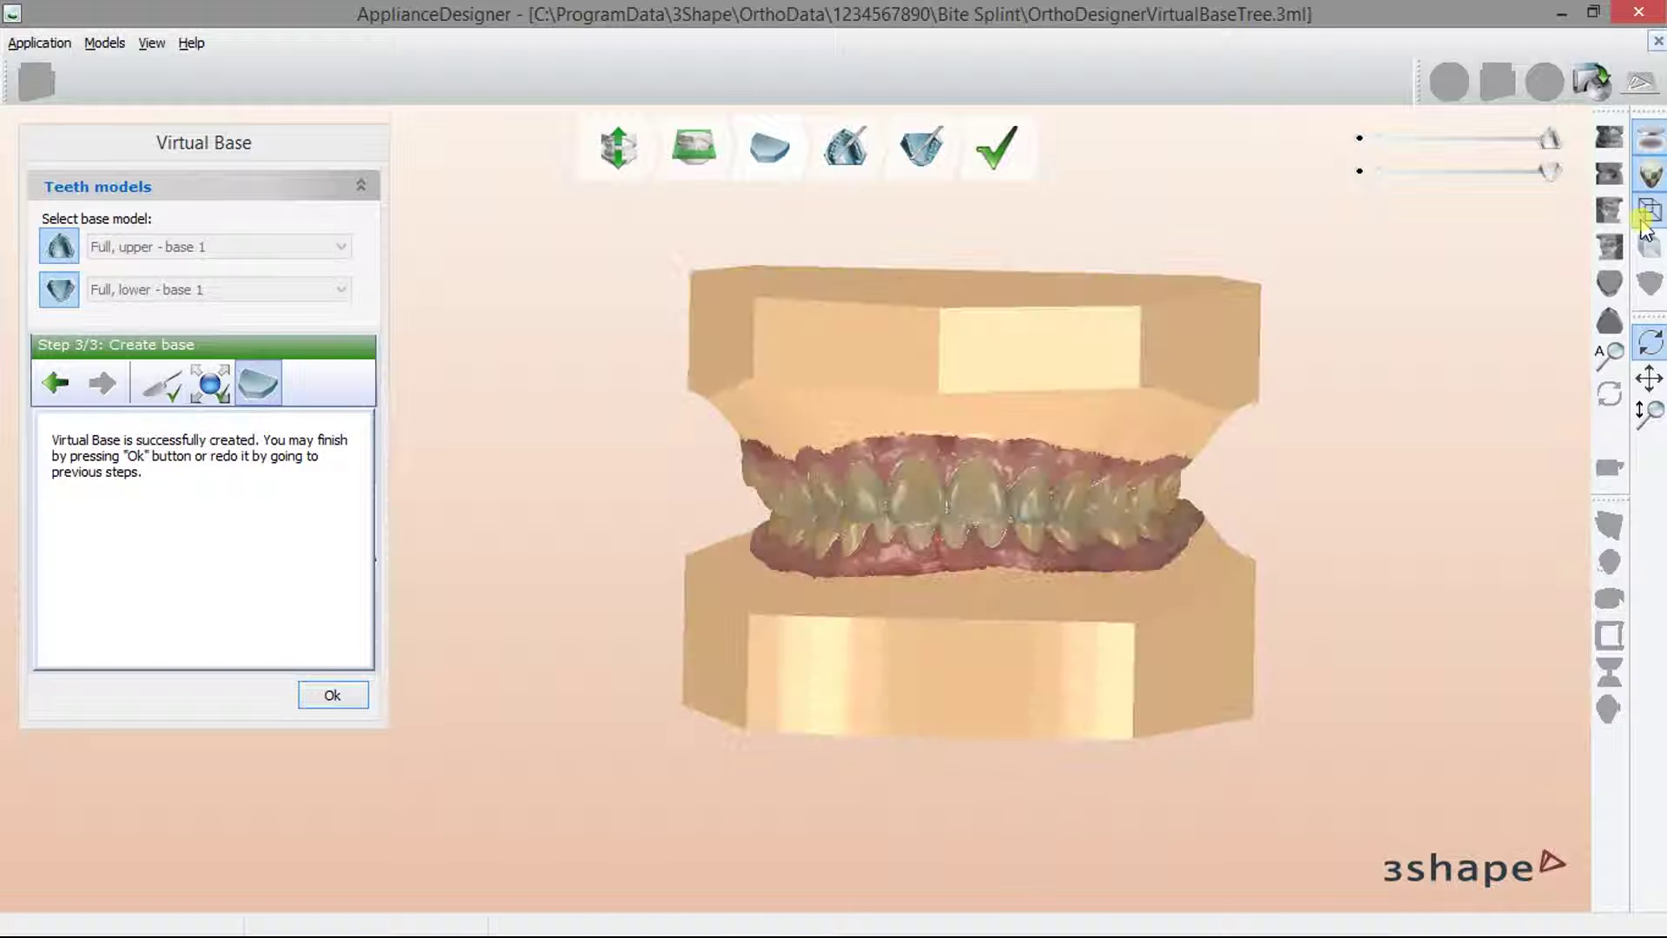
left_click(1644, 249)
left_click(1641, 249)
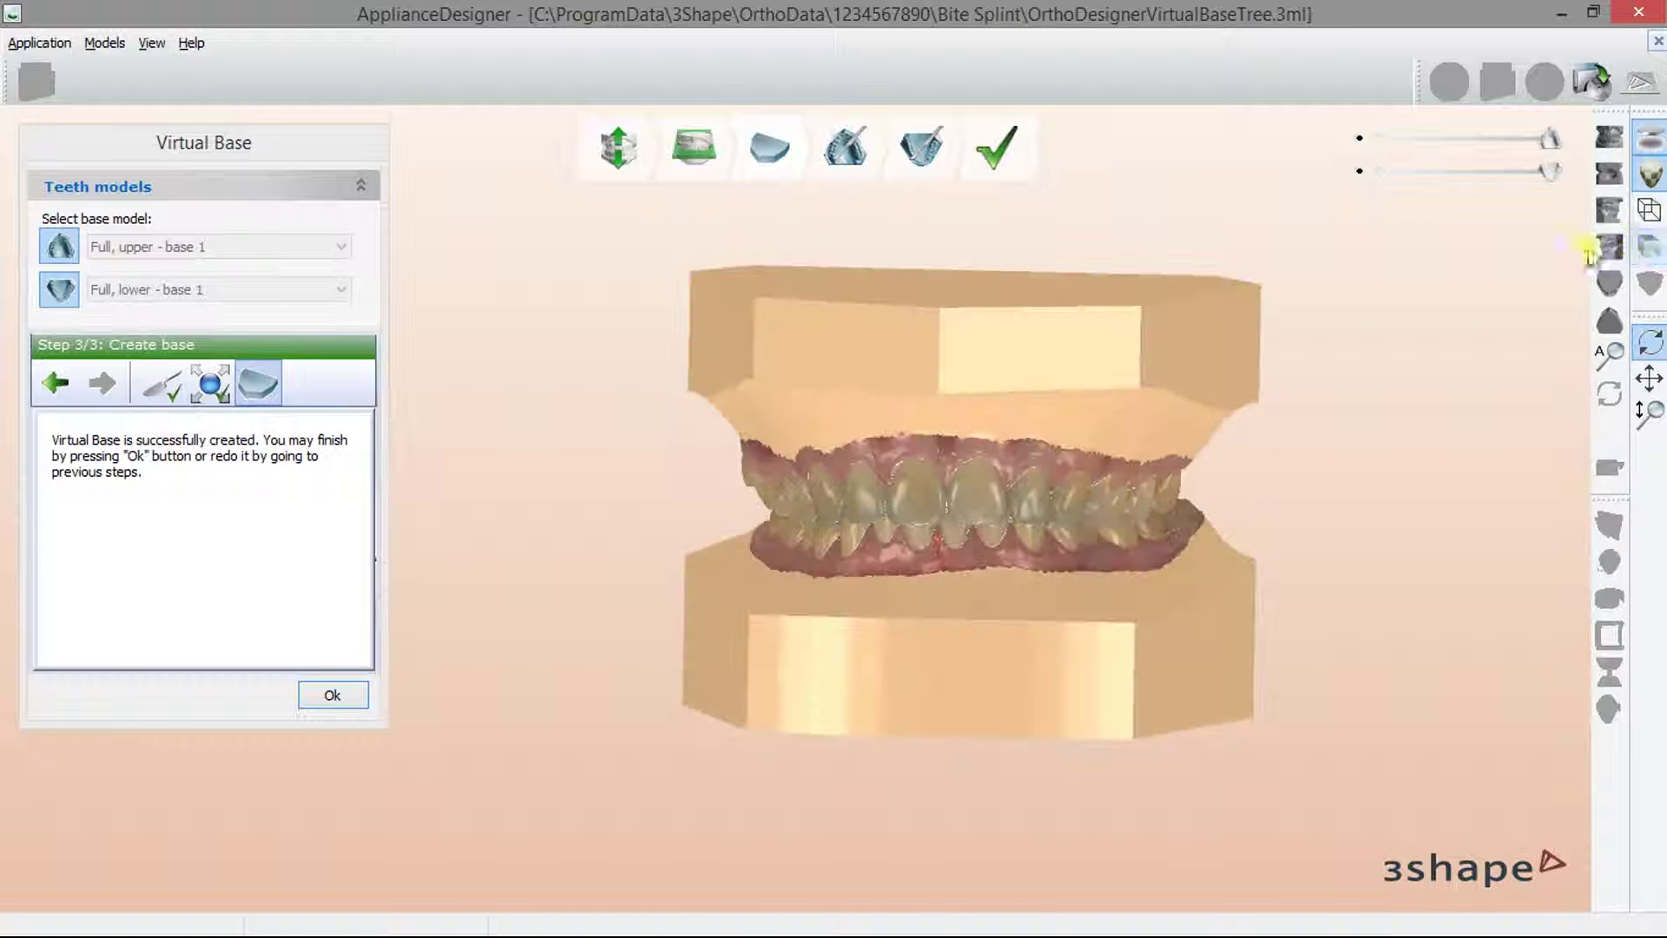
mouse_move(1198, 277)
right_mouse_down()
mouse_move(1091, 287)
mouse_move(1101, 321)
mouse_move(1086, 312)
mouse_move(1250, 335)
mouse_move(1050, 269)
mouse_move(1210, 275)
mouse_move(1056, 272)
right_mouse_up()
mouse_move(1085, 334)
right_mouse_down()
mouse_move(1116, 316)
mouse_move(885, 346)
mouse_move(930, 368)
right_mouse_up()
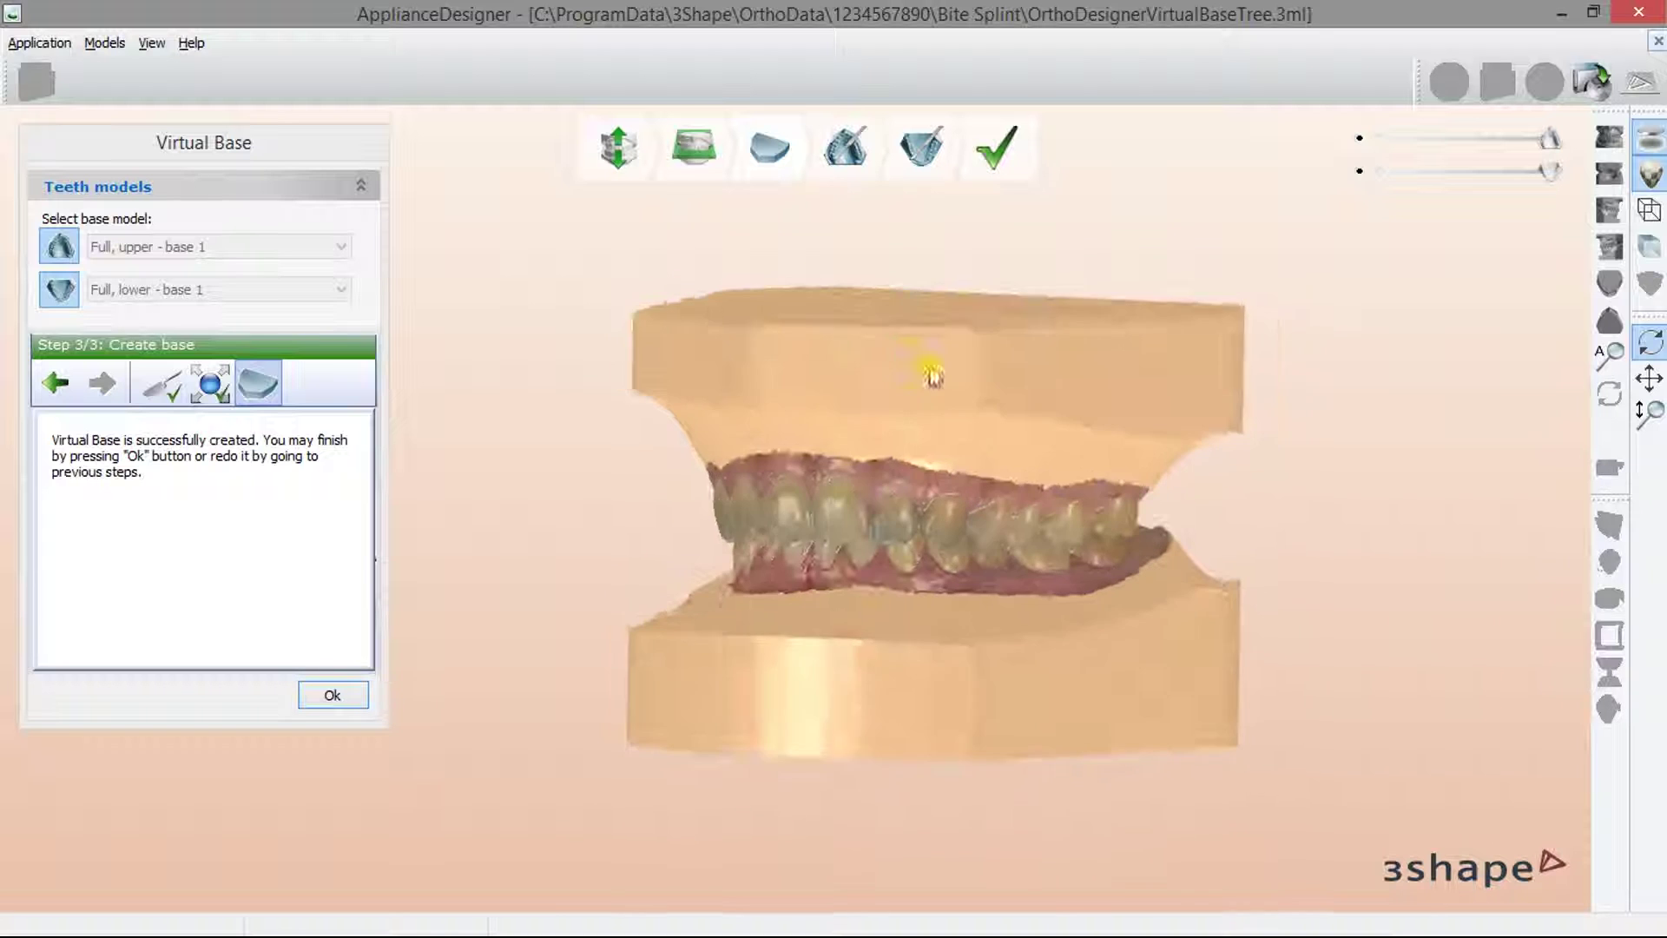
Step: Accept the virtual bases and confirm sculpting of the upper model
left_click(331, 697)
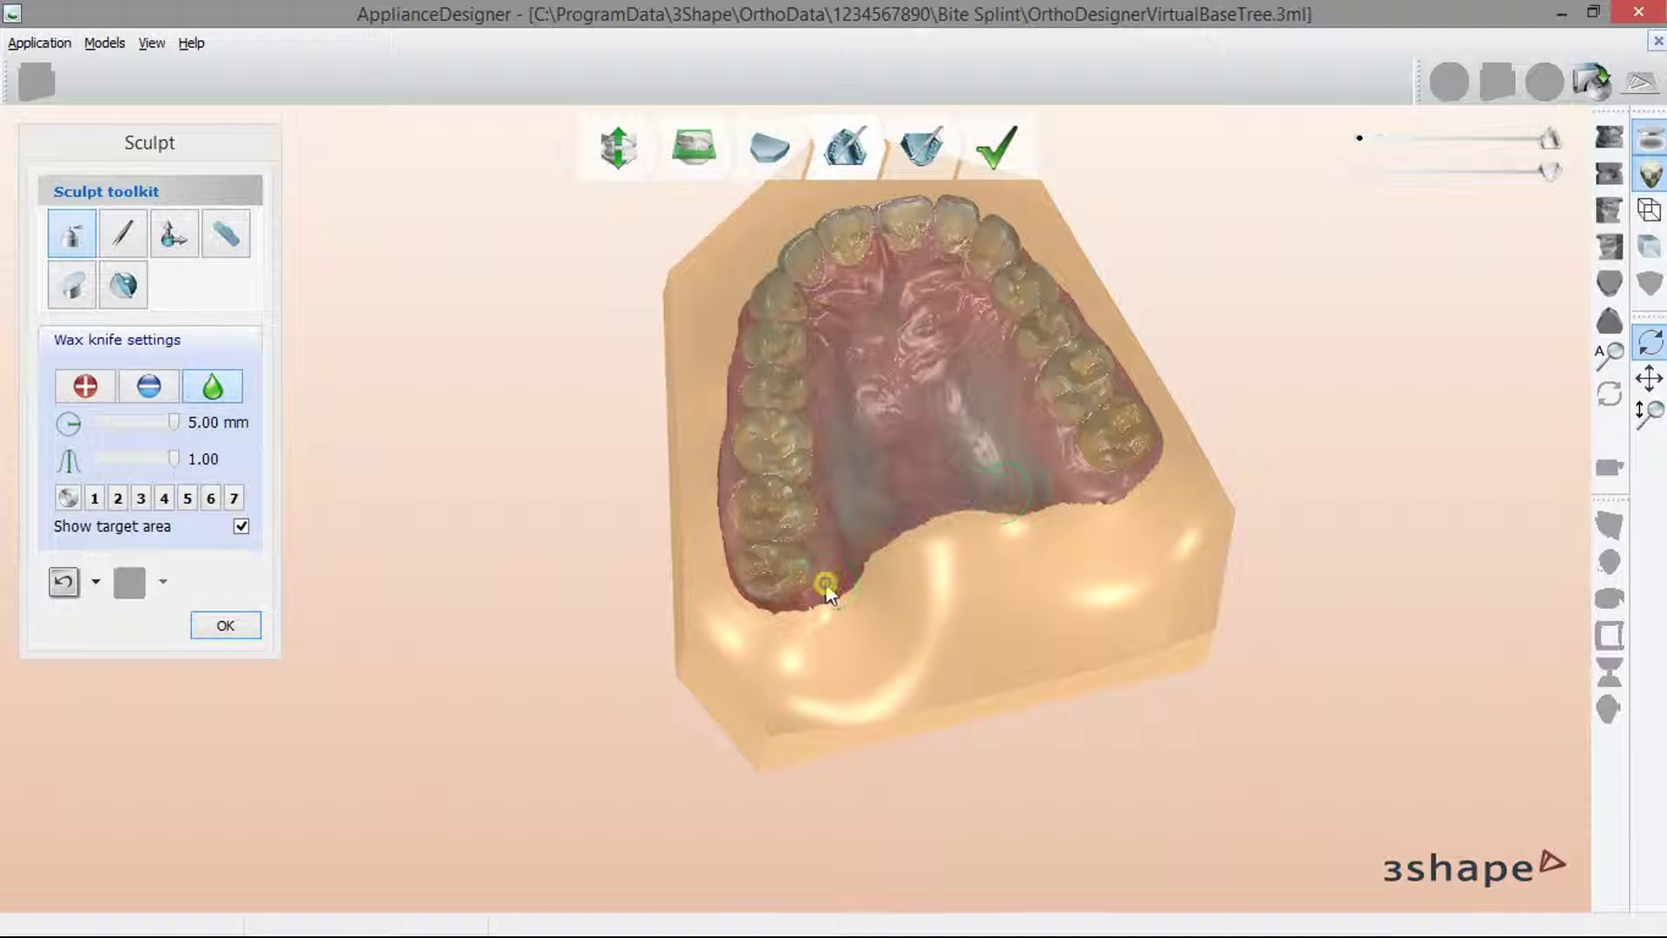
mouse_move(885, 514)
right_mouse_down()
mouse_move(893, 607)
mouse_move(224, 592)
right_mouse_up()
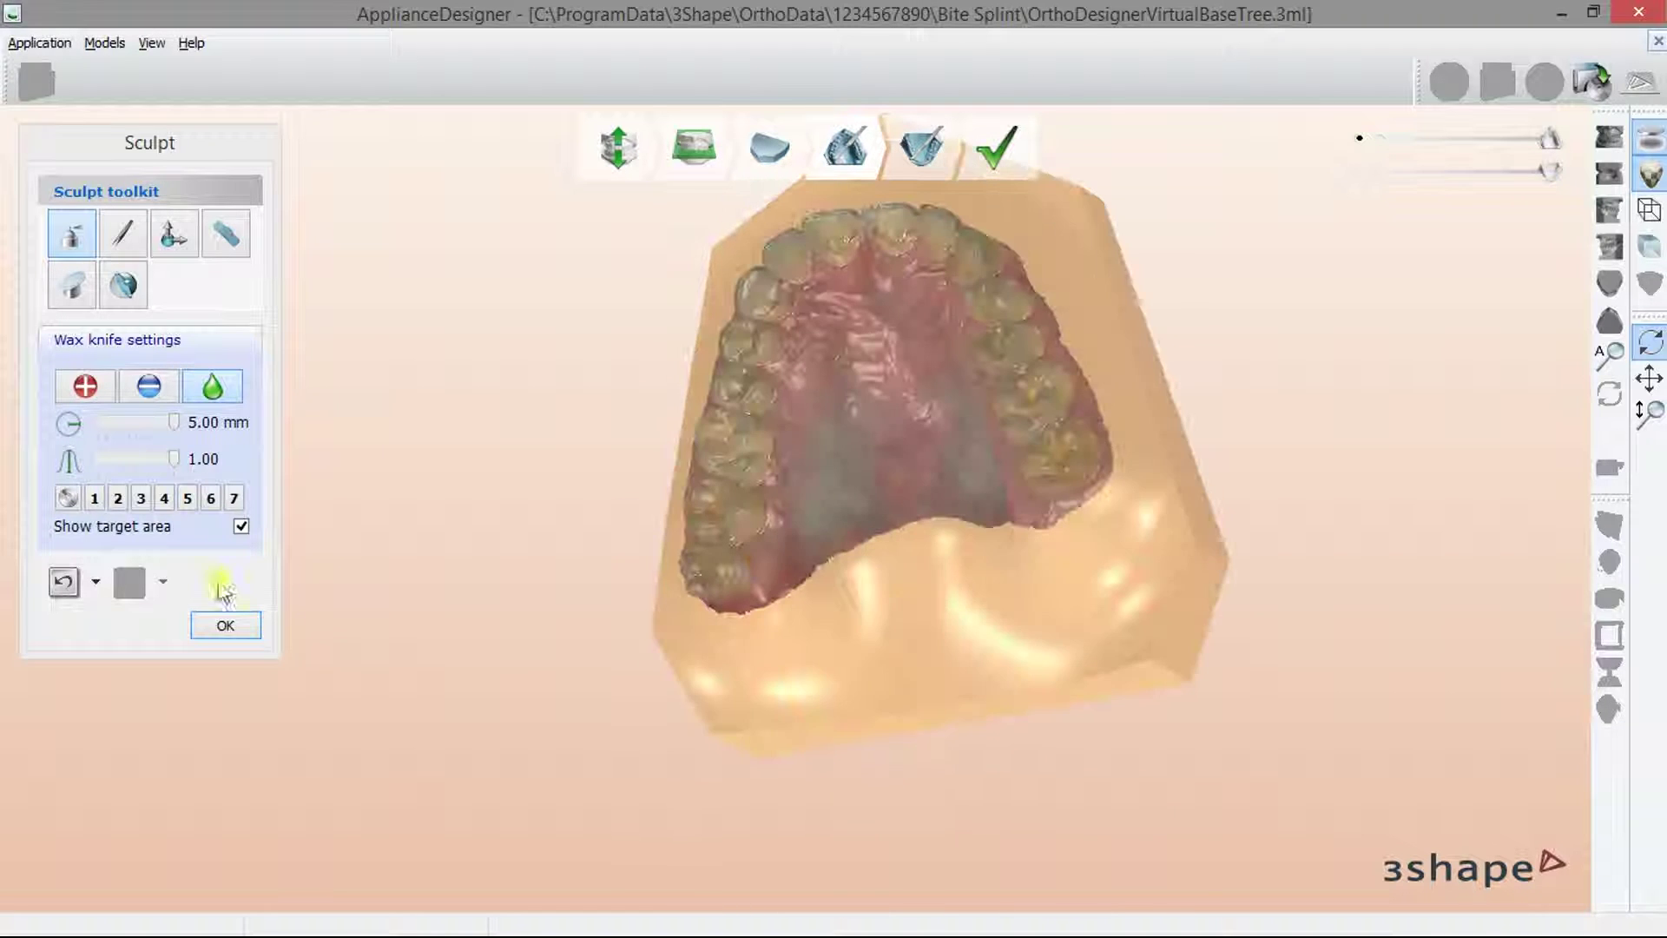
left_click(225, 625)
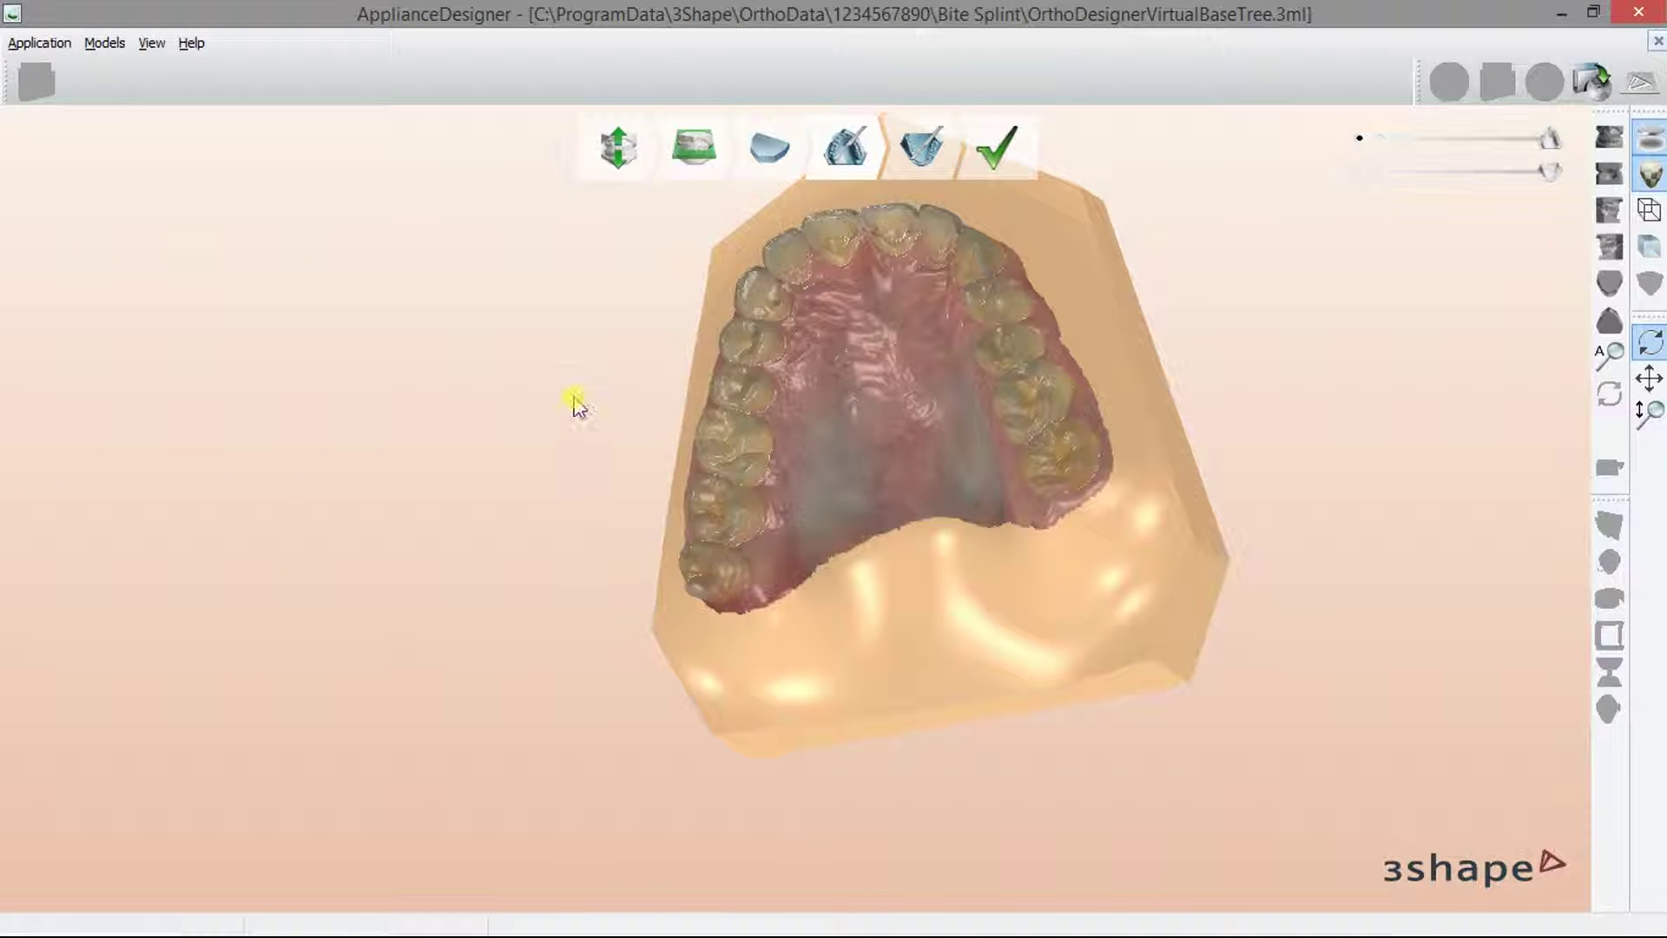
mouse_move(596, 372)
right_mouse_down()
mouse_move(893, 465)
mouse_move(689, 440)
mouse_move(971, 406)
mouse_move(837, 399)
mouse_move(607, 486)
right_mouse_up()
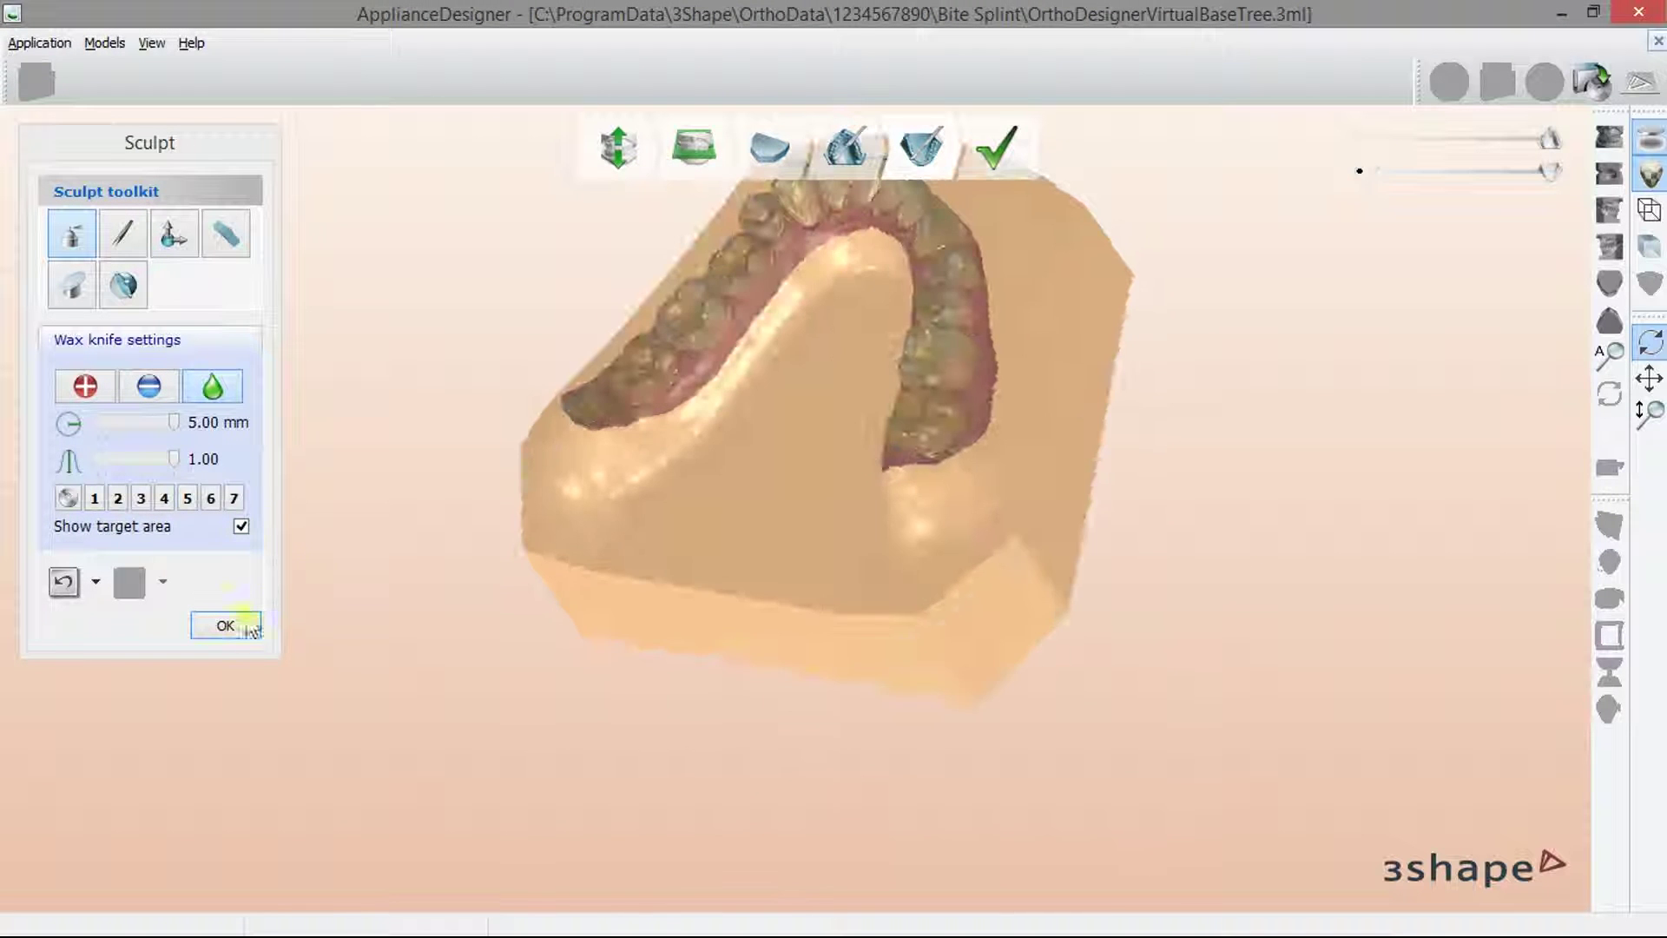
Step: Accept the lower-jaw sculpting and view both based jaws in occlusion from the front preset
left_click(225, 625)
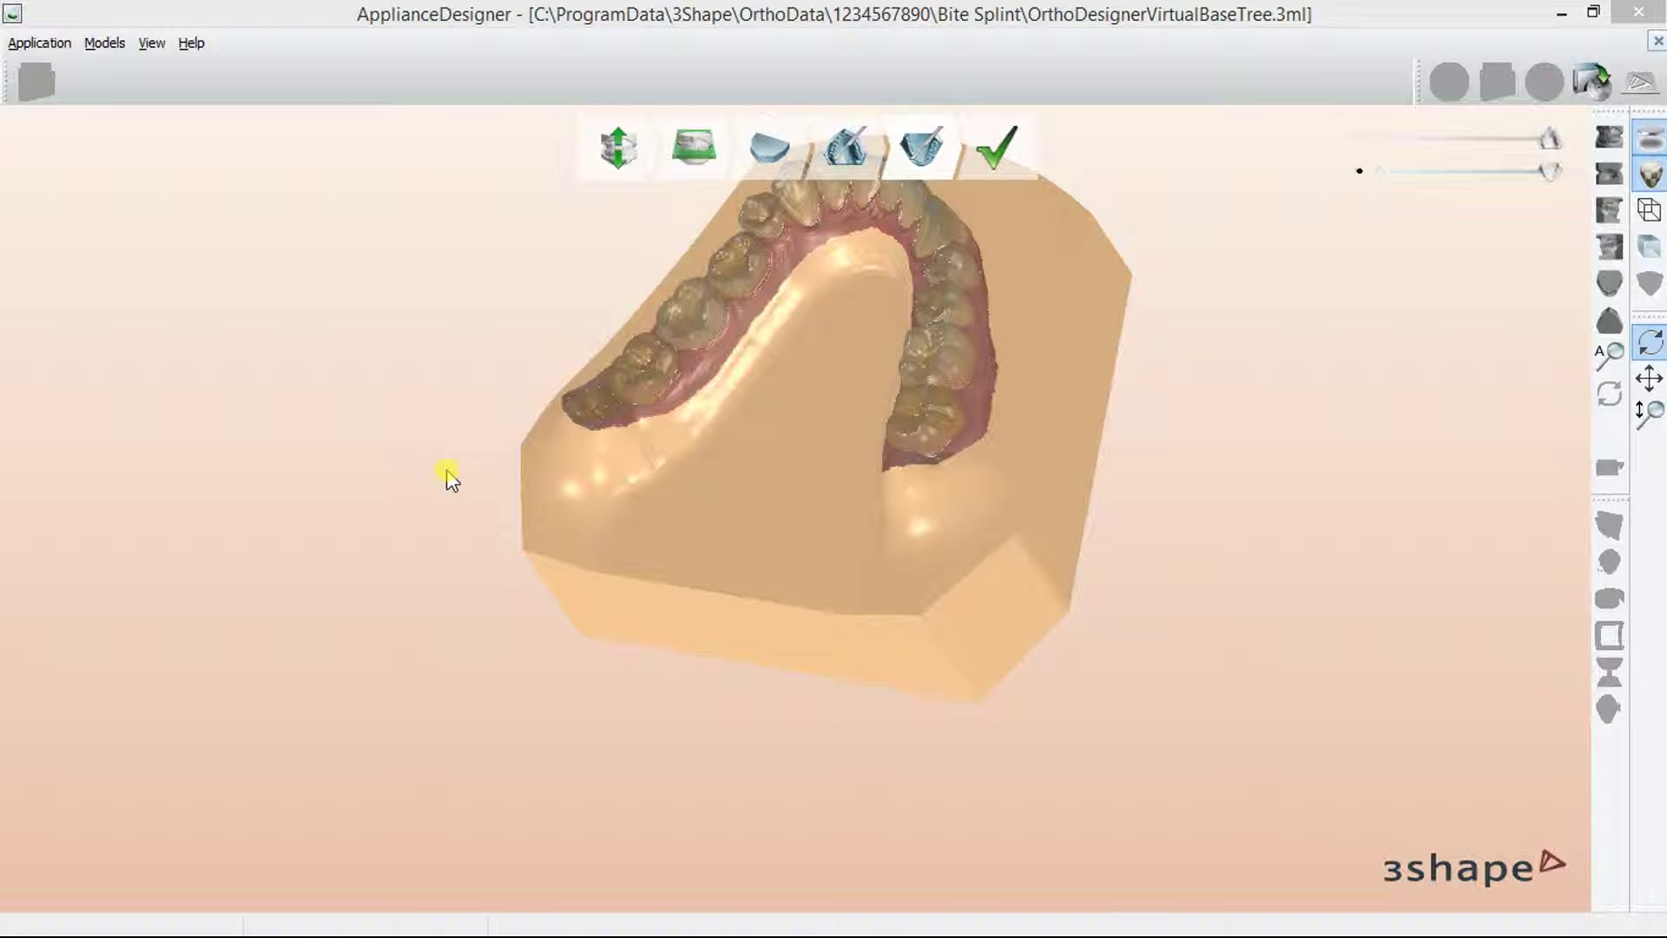
mouse_move(1398, 147)
right_mouse_down()
mouse_move(1239, 194)
mouse_move(1206, 550)
mouse_move(1220, 477)
mouse_move(1144, 421)
mouse_move(1227, 565)
mouse_move(1016, 477)
mouse_move(1079, 640)
mouse_move(1053, 797)
mouse_move(1105, 823)
mouse_move(1068, 640)
right_mouse_up()
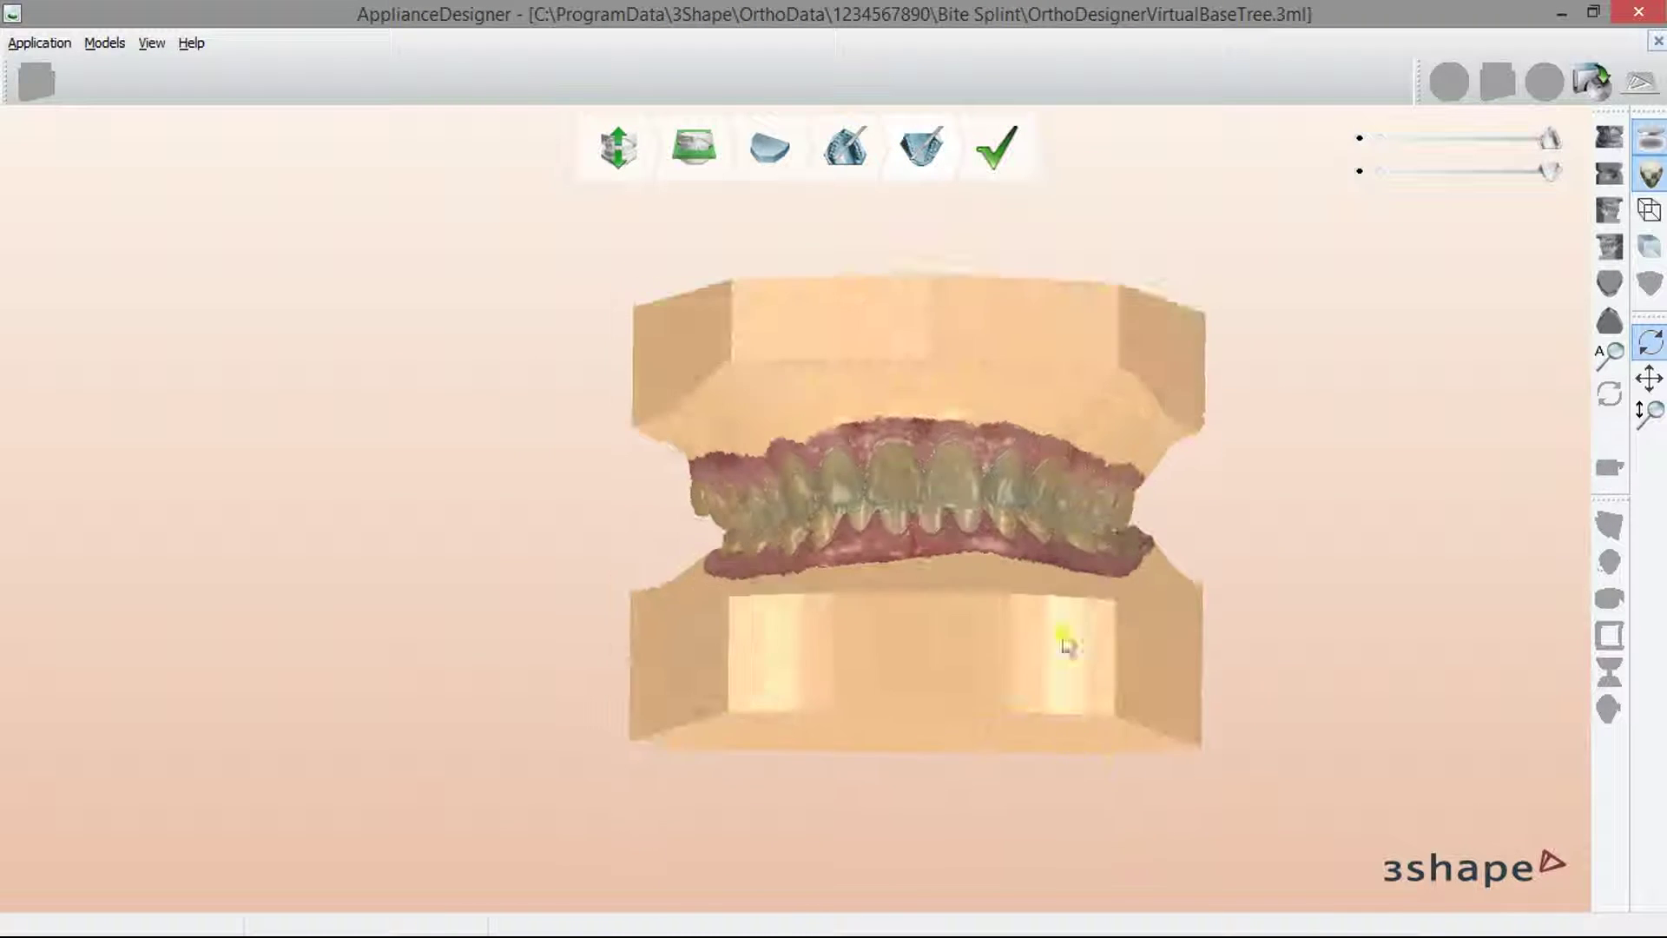
left_click(997, 165)
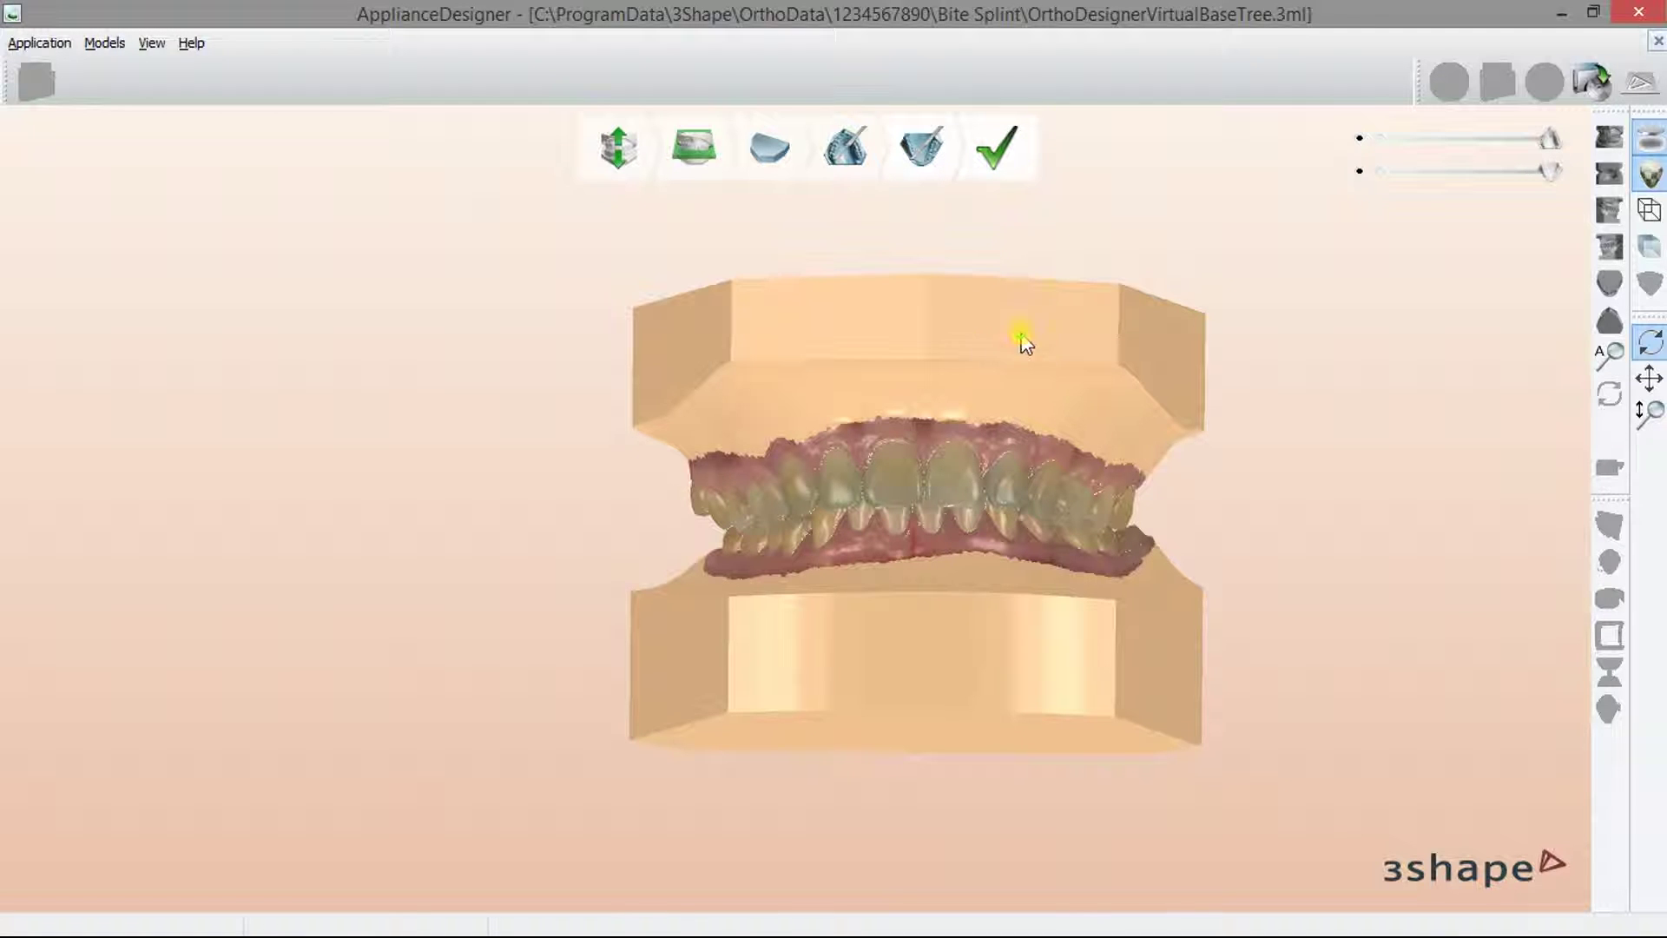